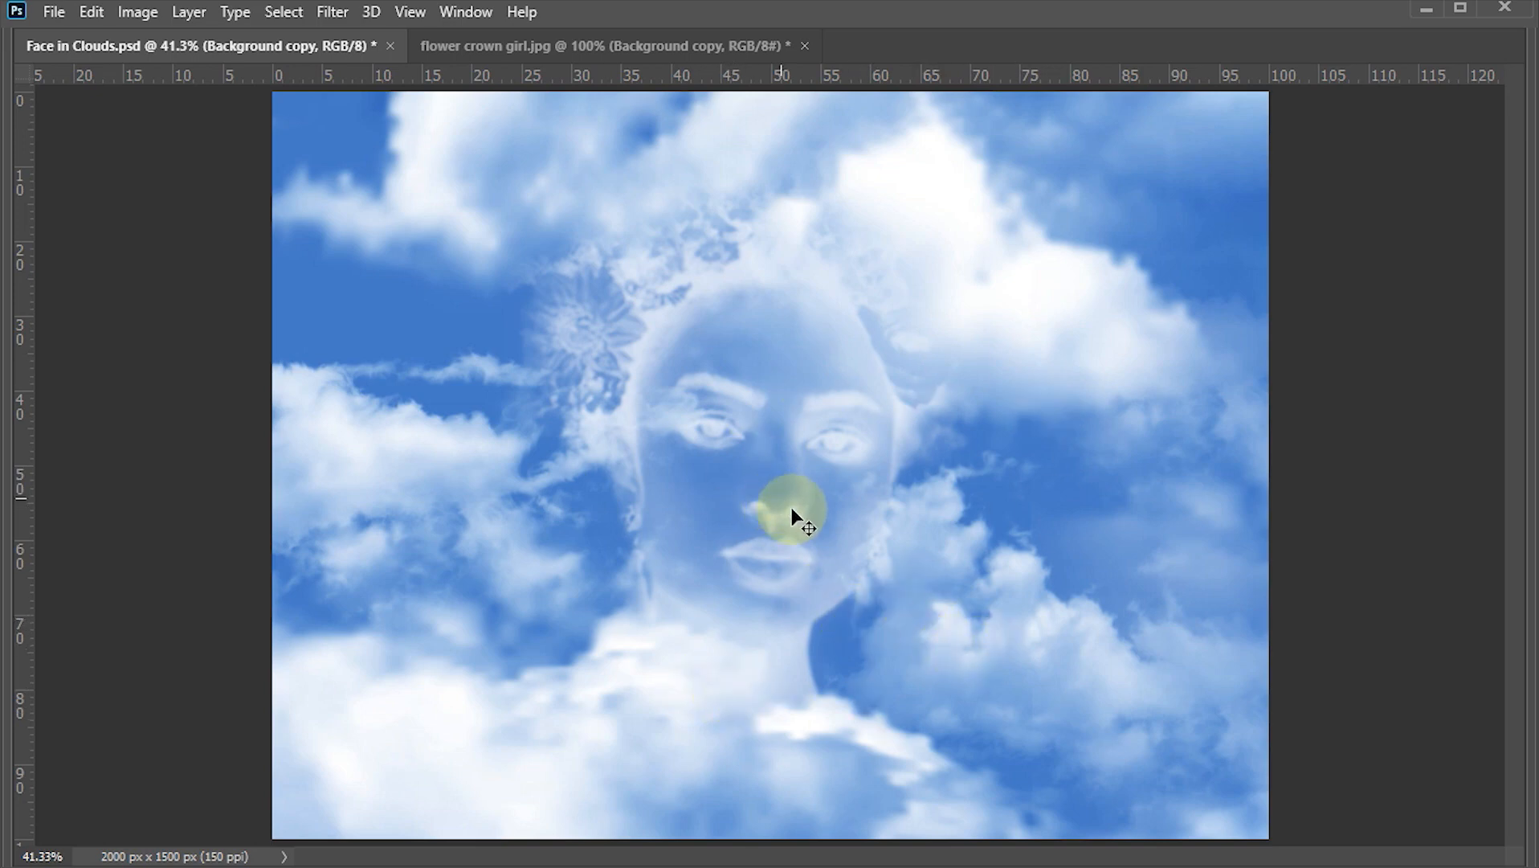
- Compare the finished face-in-clouds composite with the original portrait by showing and hiding the Background copy layer
key(Tab)
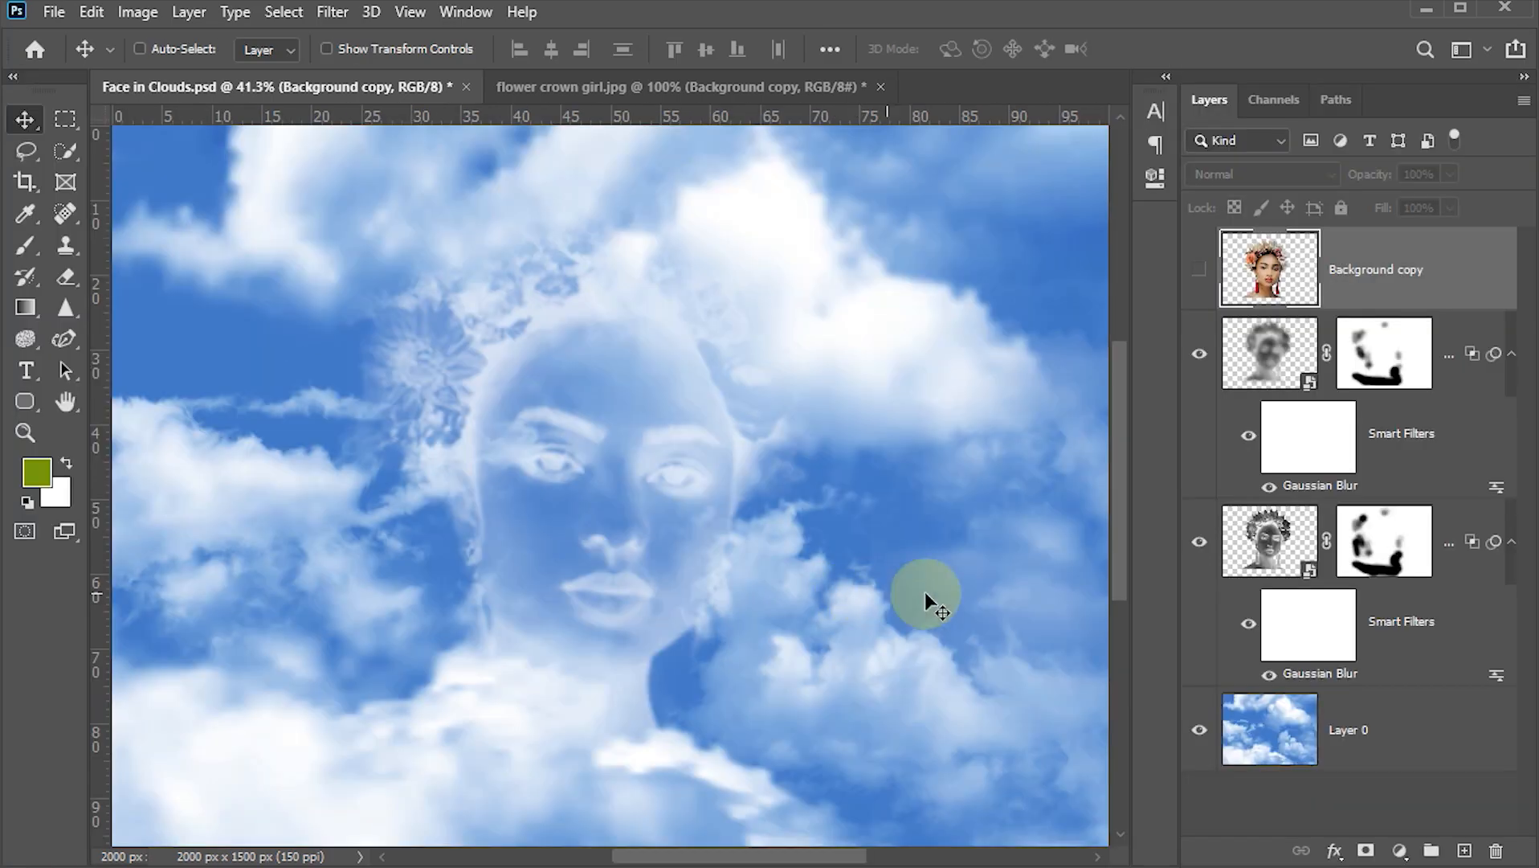
click(1198, 271)
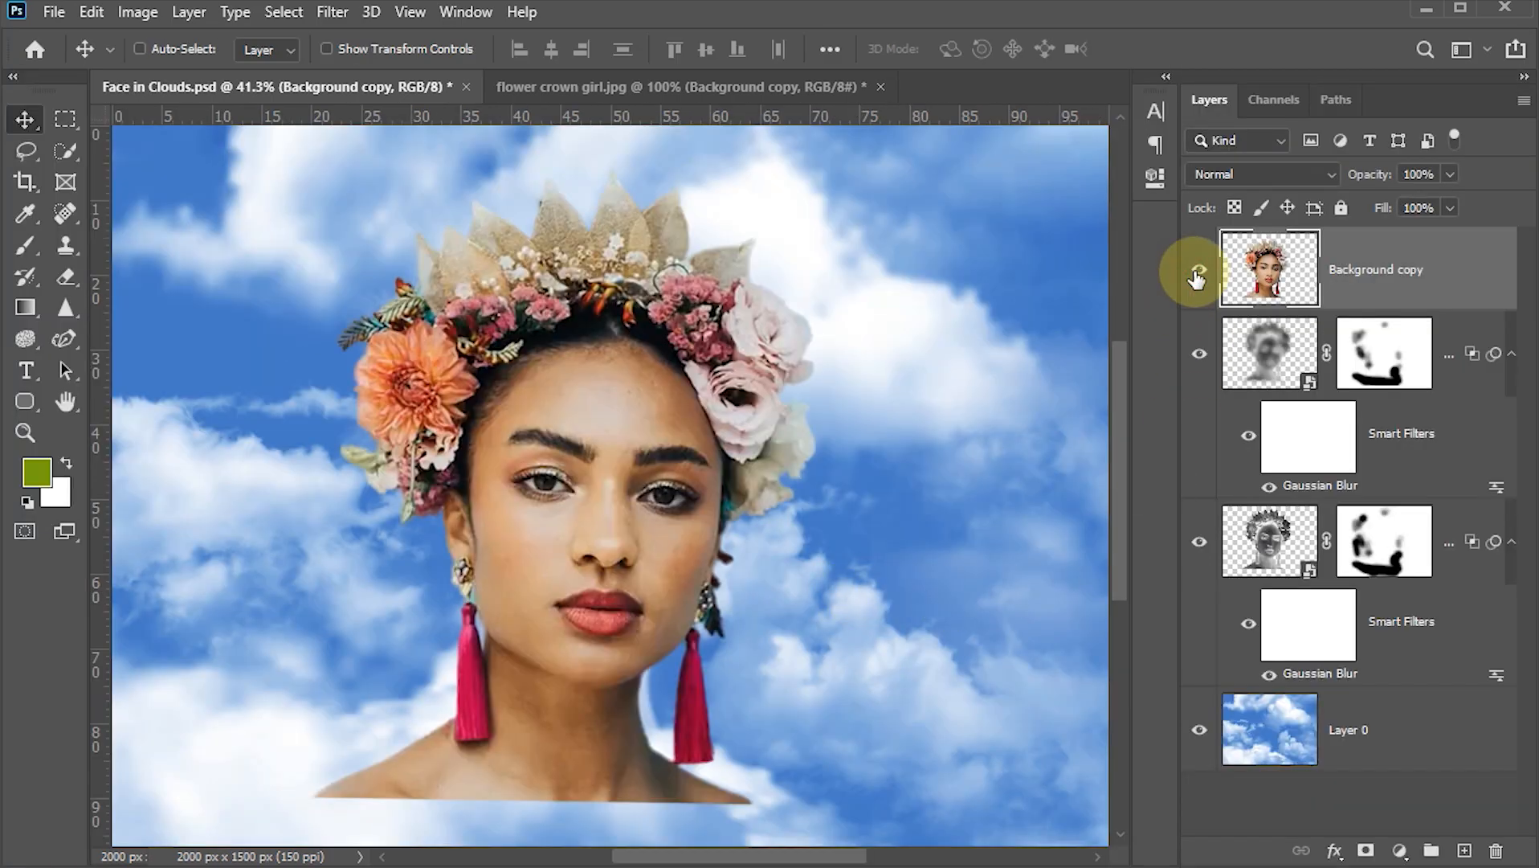
click(1197, 274)
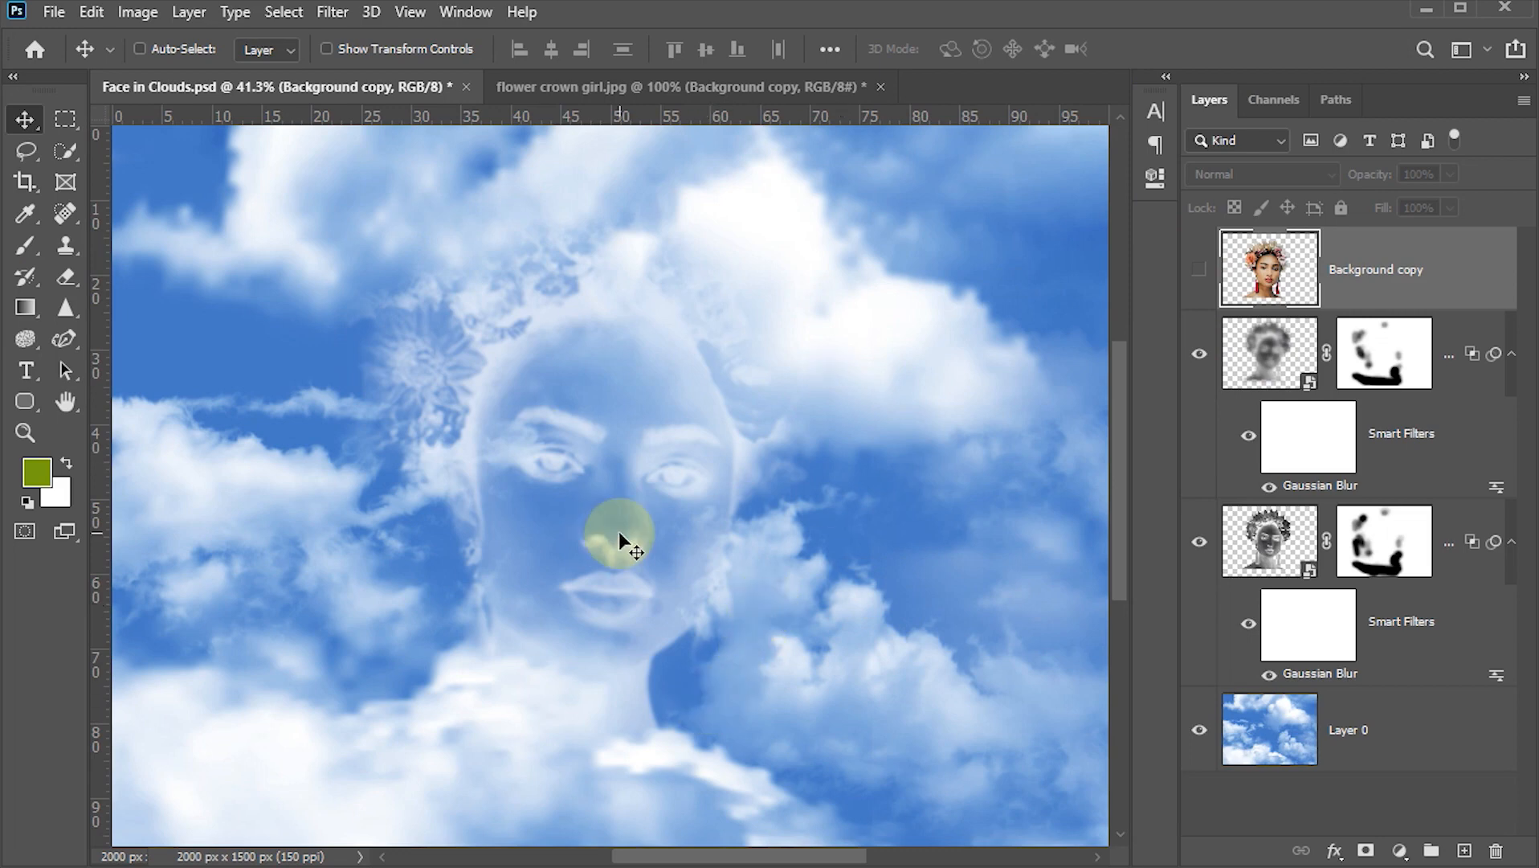
key(Tab)
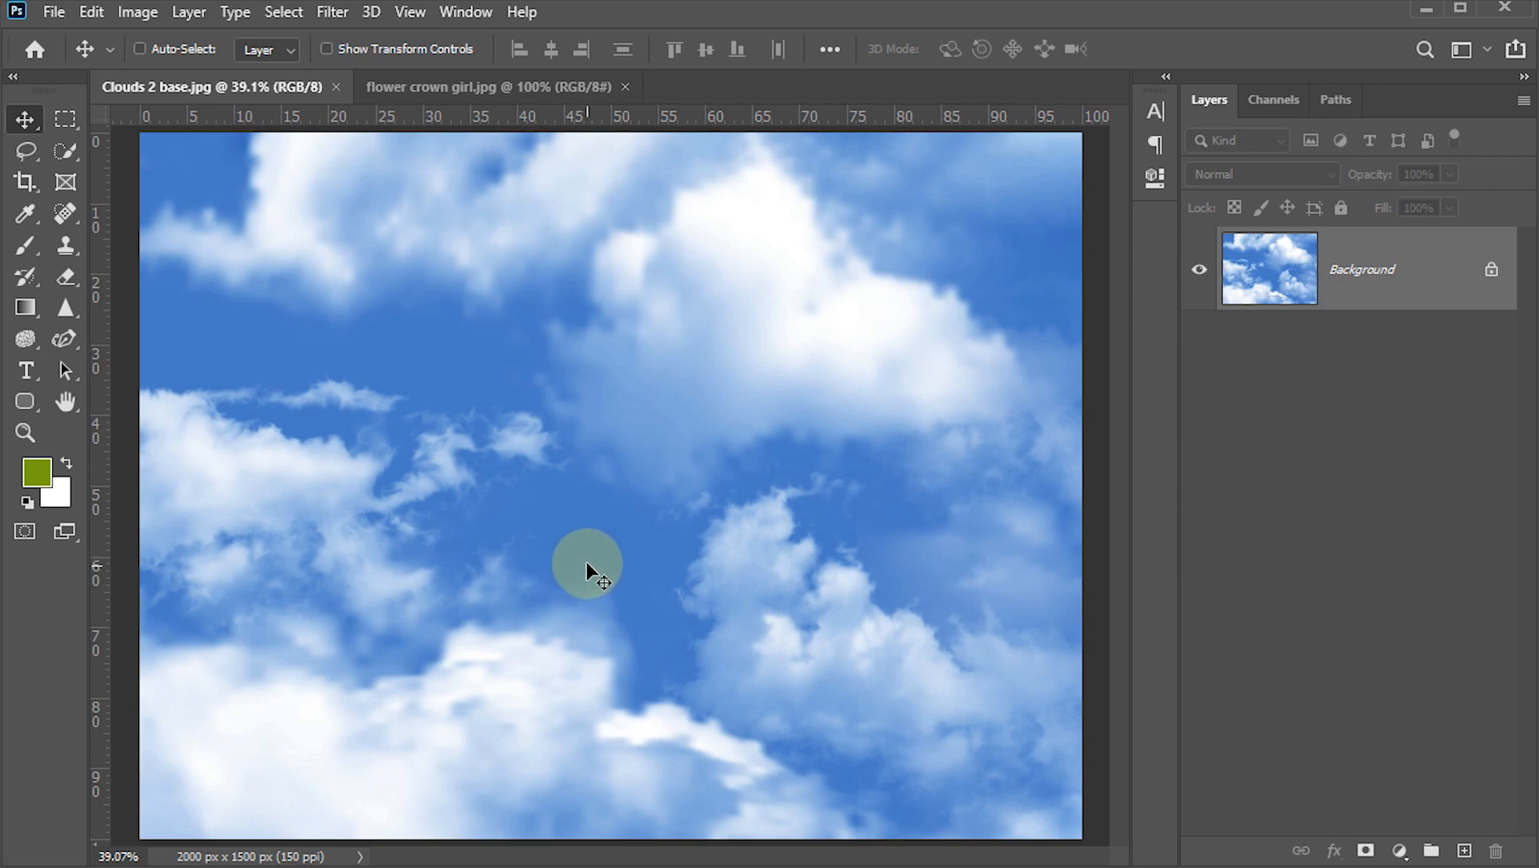
- In the flower crown girl.jpg document, automatically select the woman as the subject
click(411, 84)
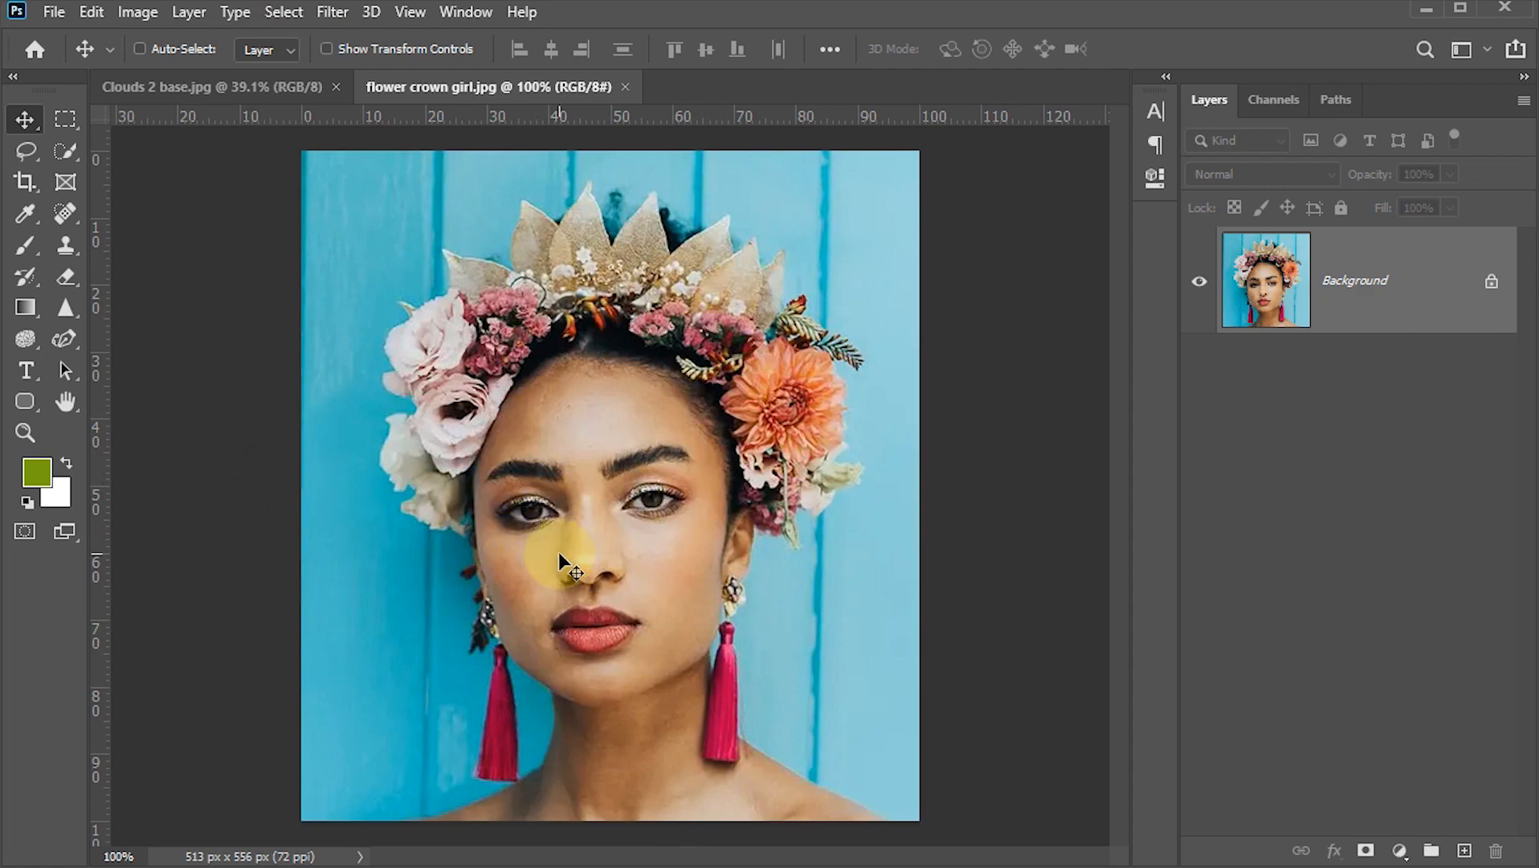
click(285, 13)
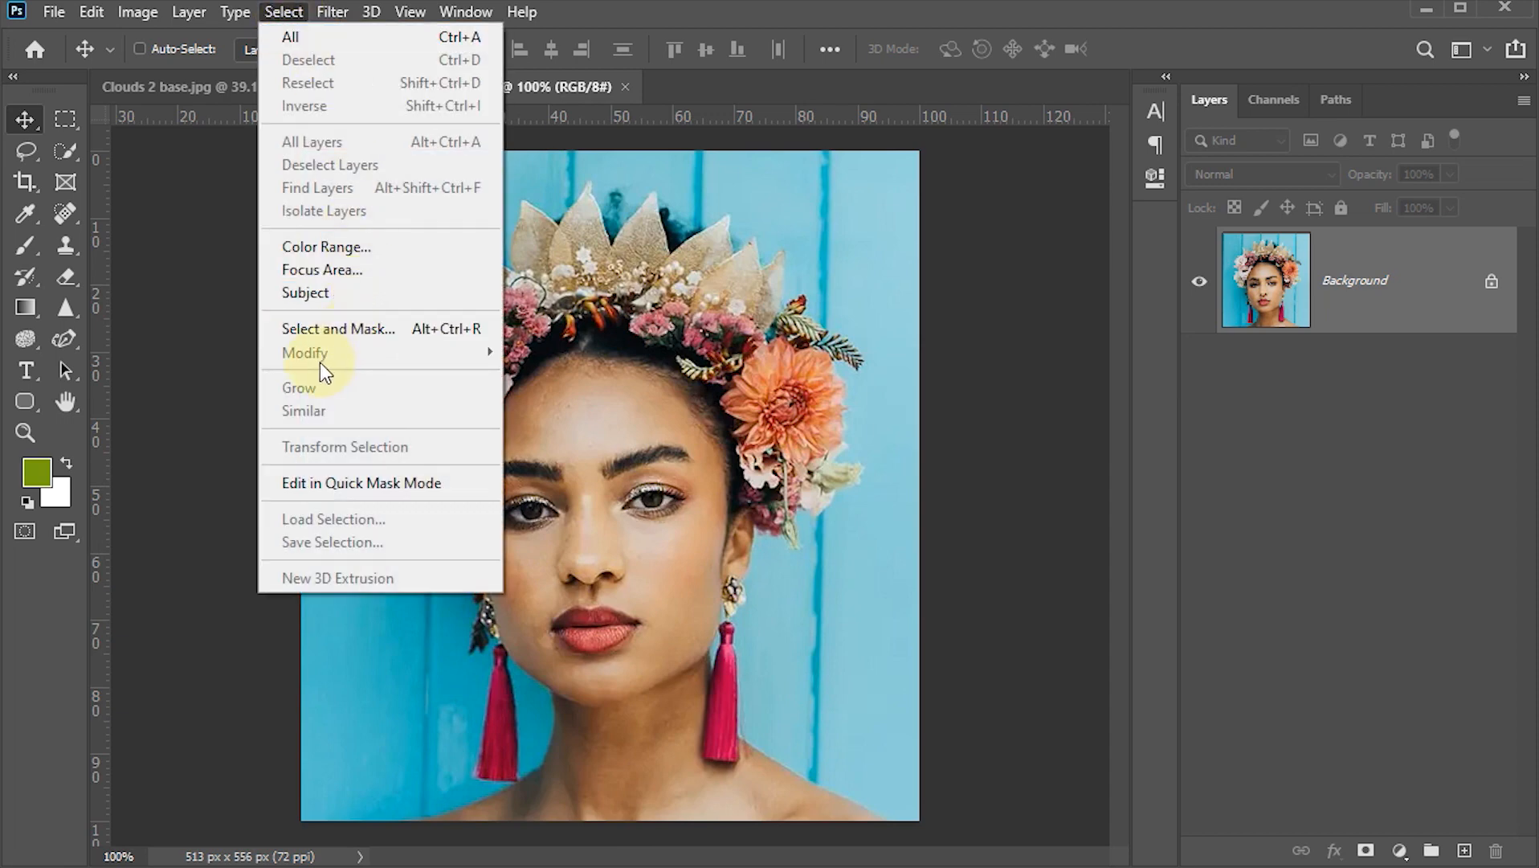
click(308, 294)
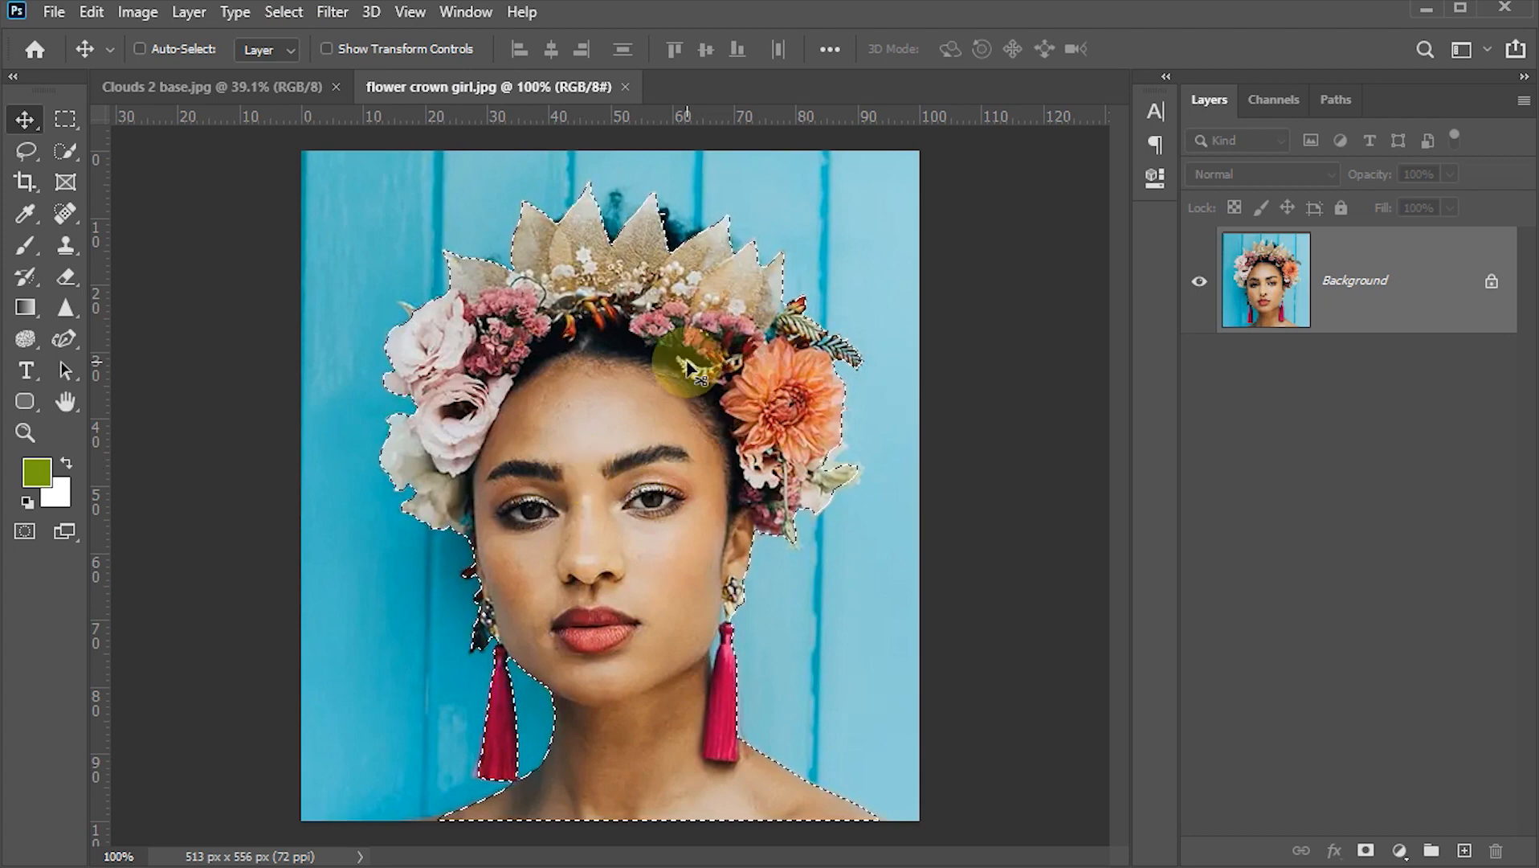
- Refine the selection in Select and Mask with a 1 px Smart Radius edge and brush the edges near the earrings
click(282, 13)
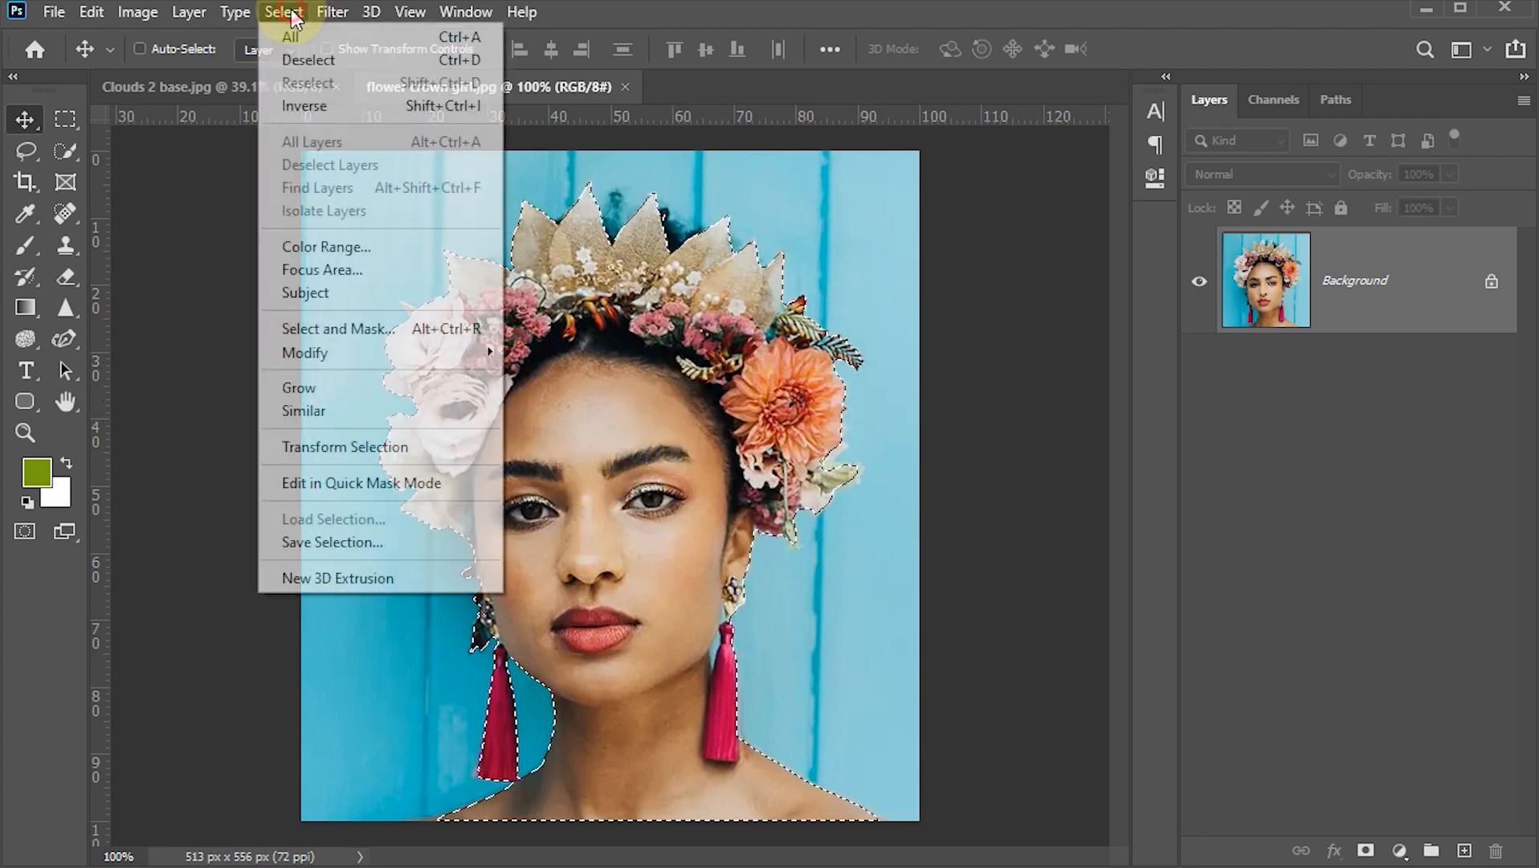
click(334, 329)
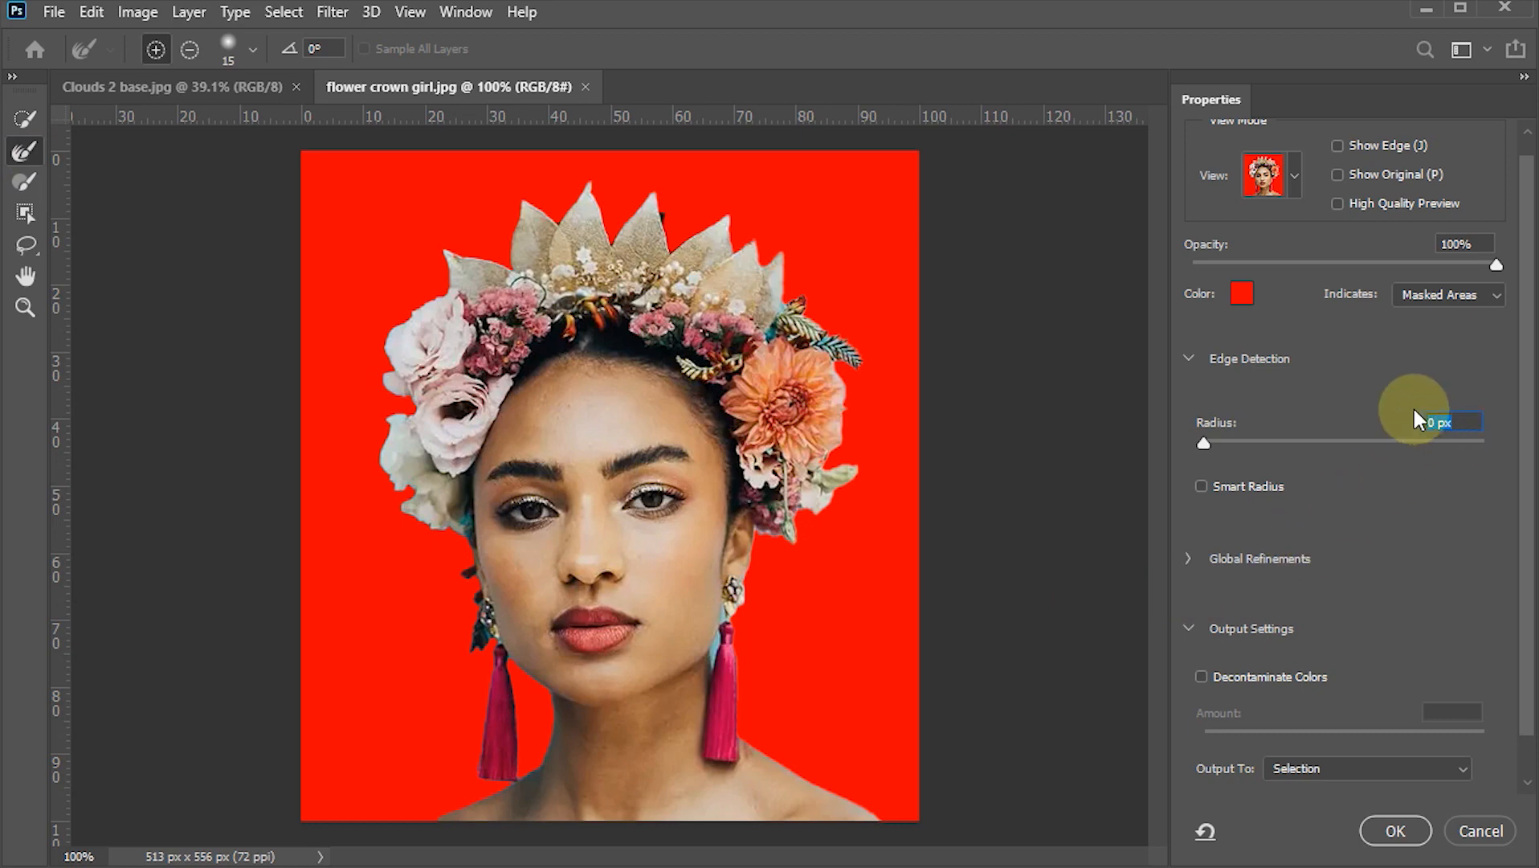
text(1)
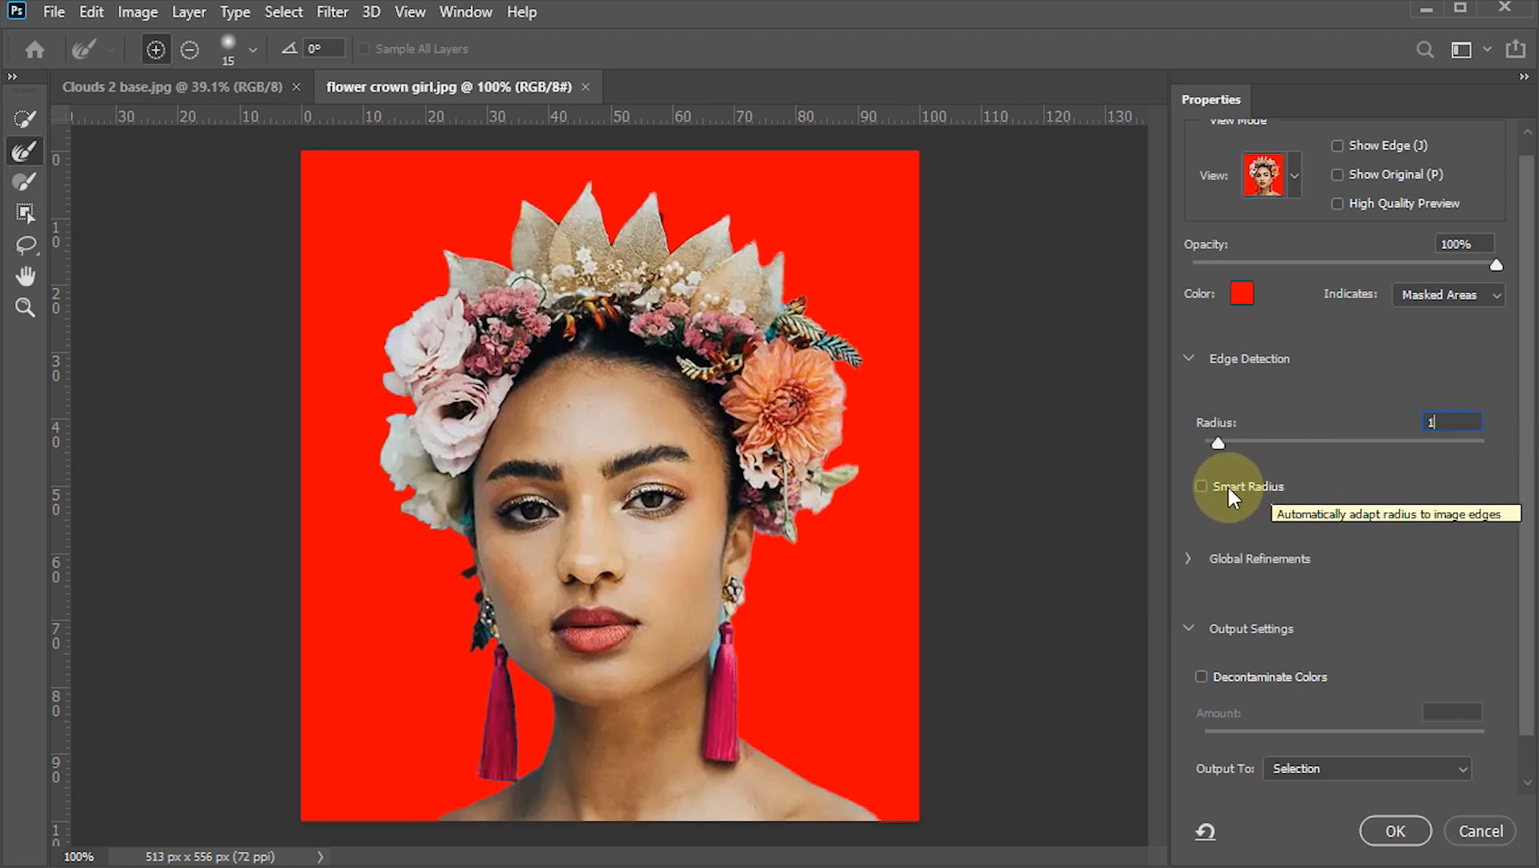
click(1197, 487)
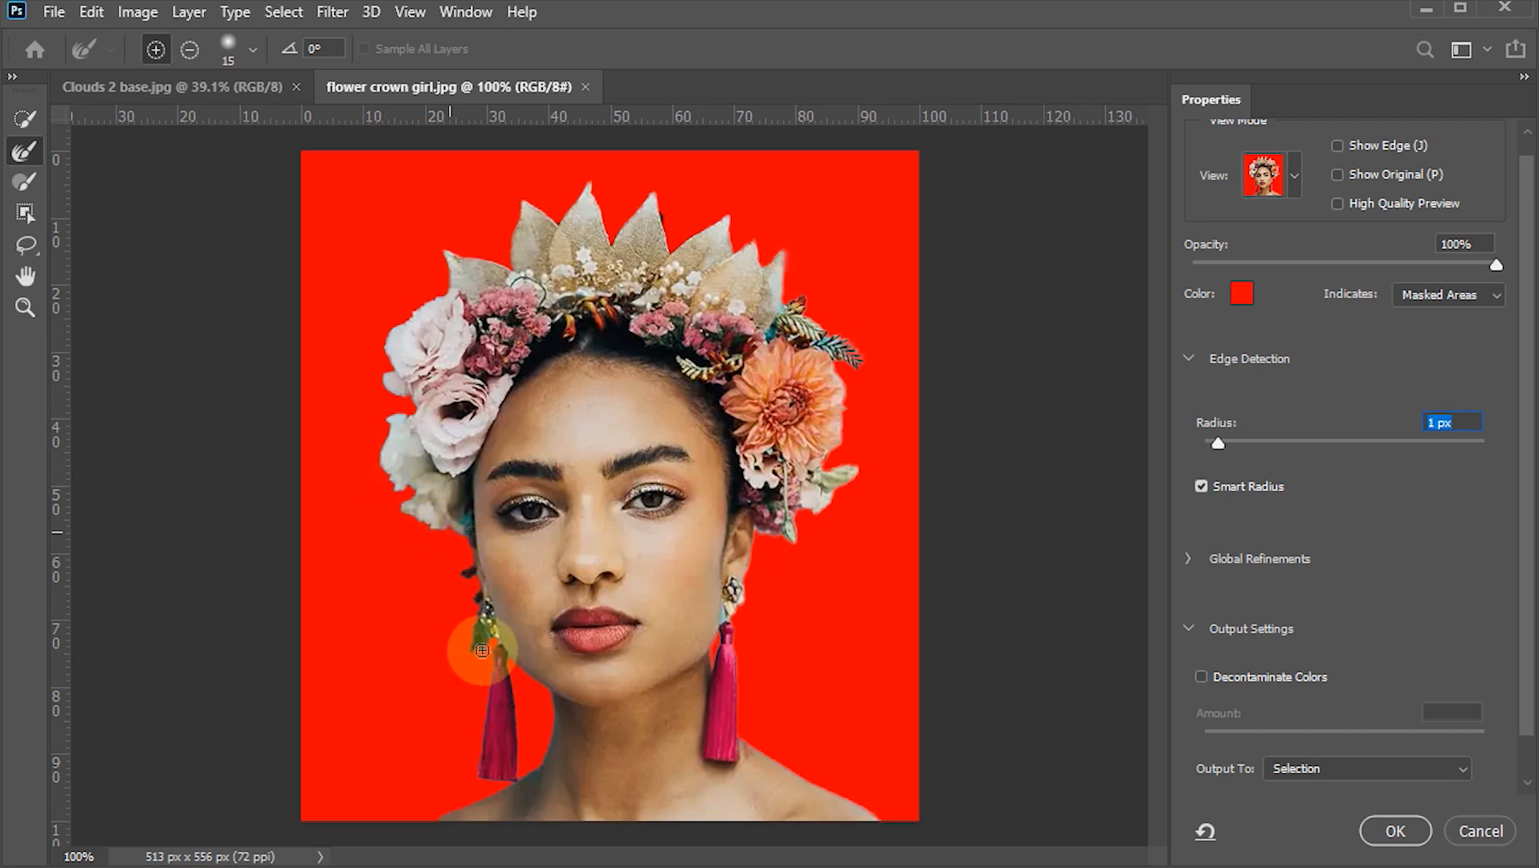
drag(471, 648, 483, 658)
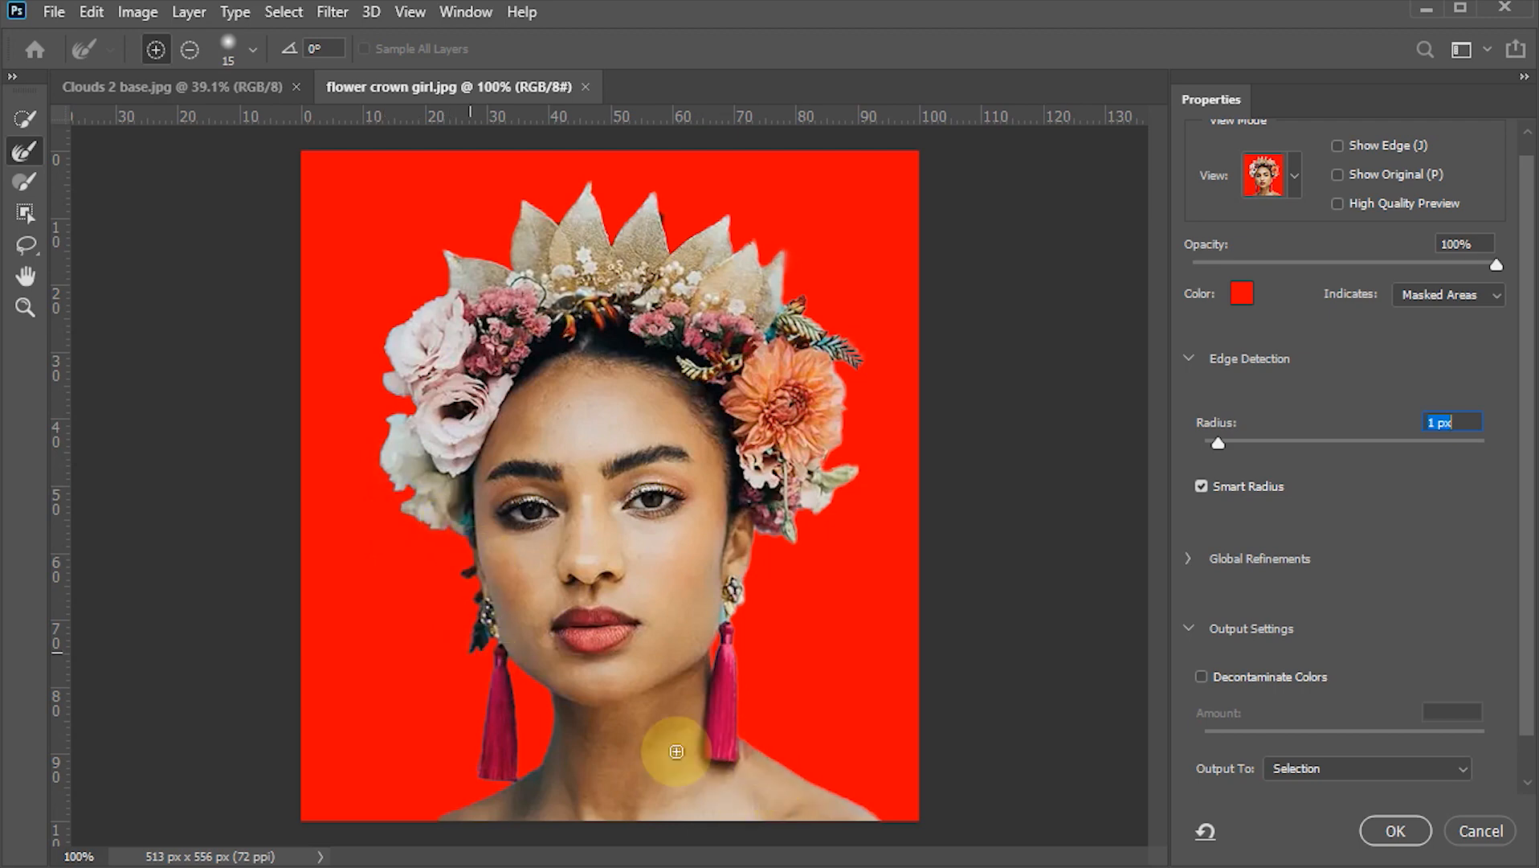
drag(773, 645, 776, 617)
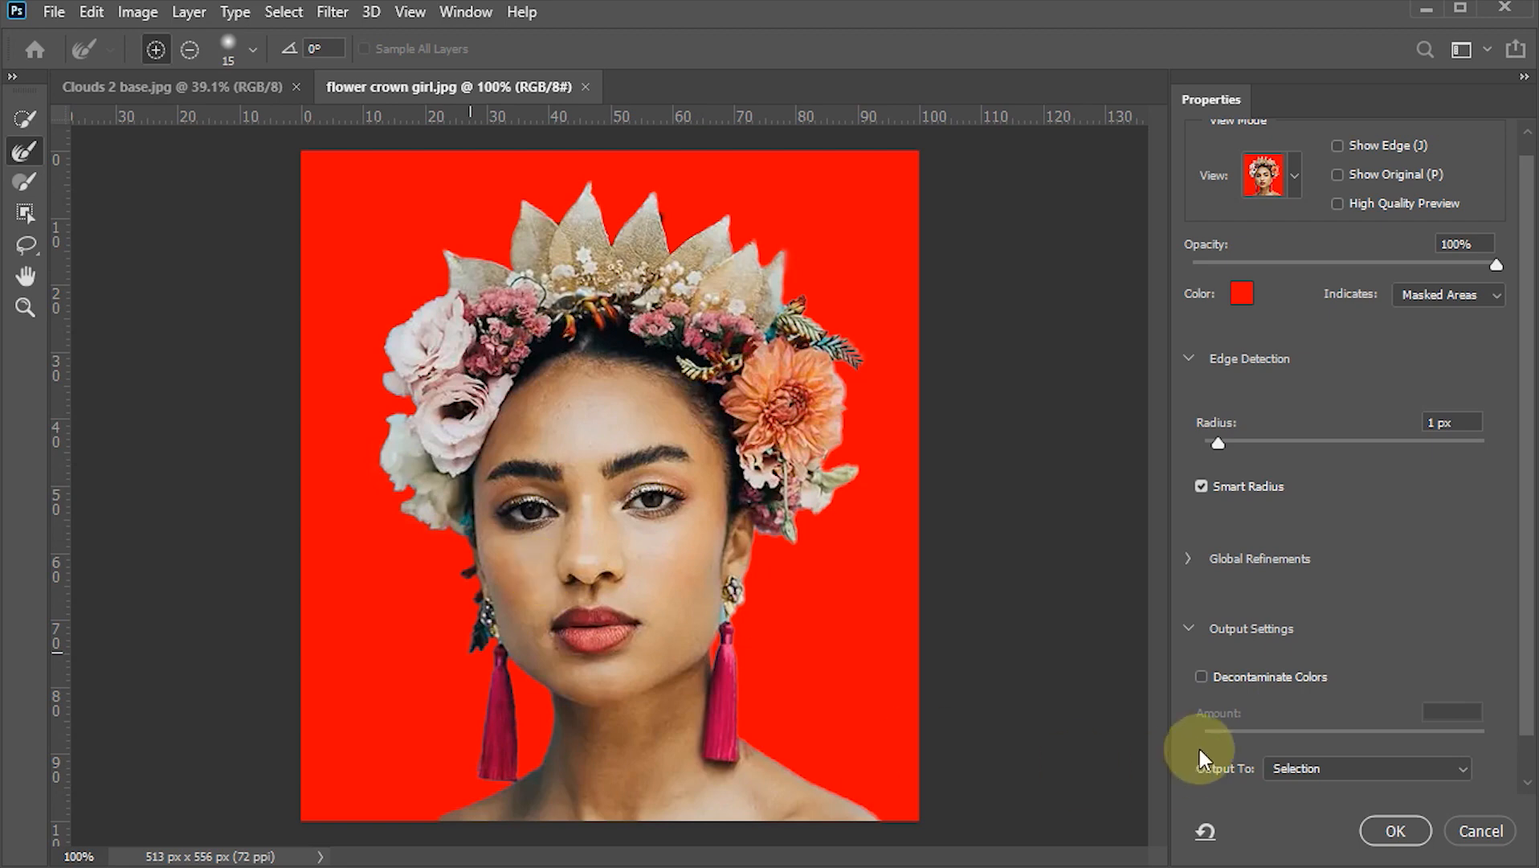
- Decontaminate the edge colors at 100% and output the refined cut-out to a new layer
click(1202, 676)
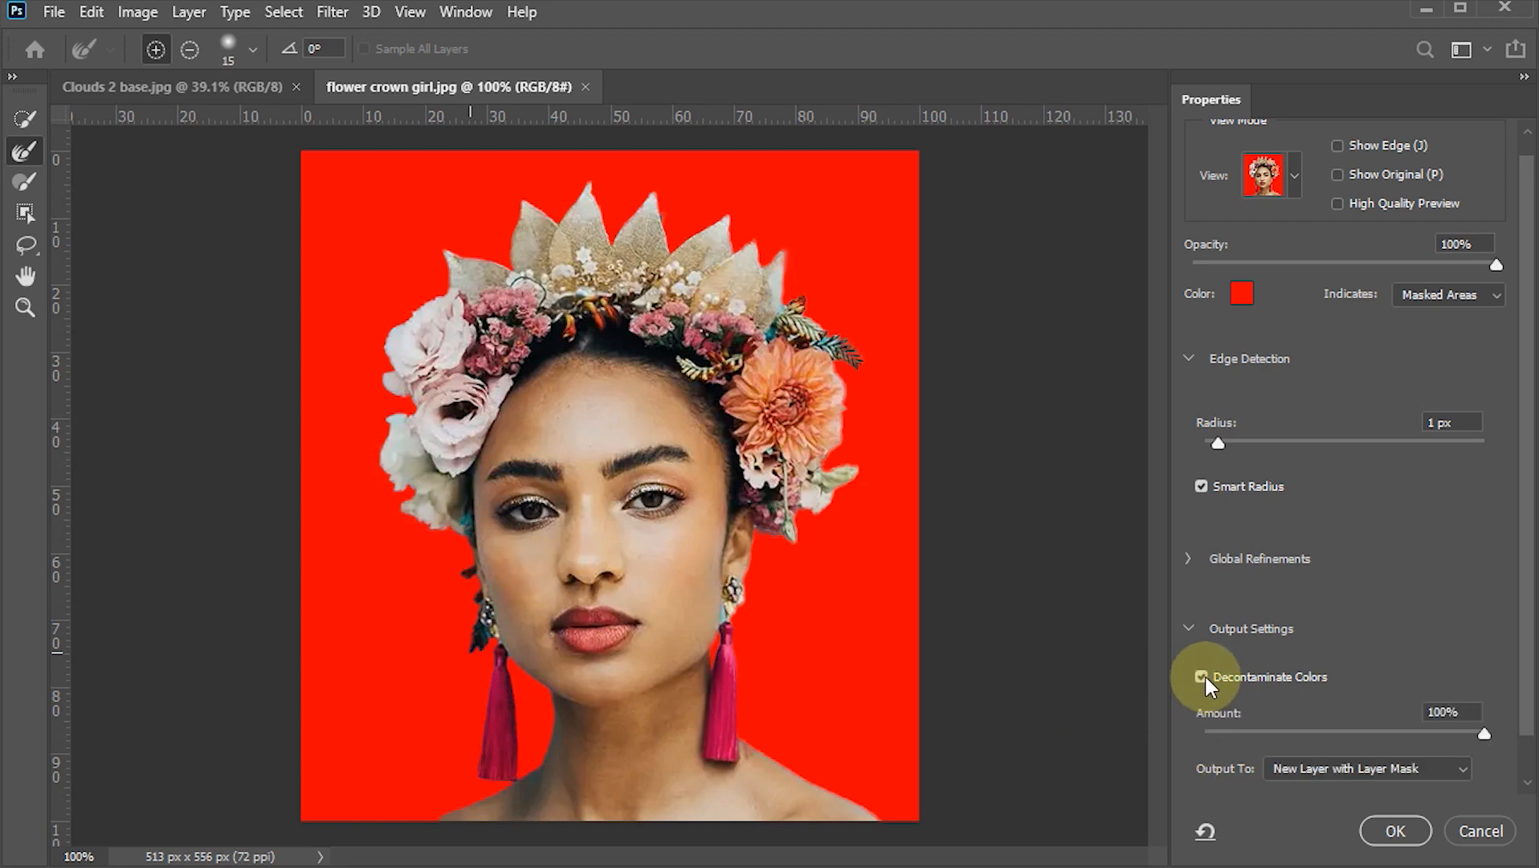
click(1467, 714)
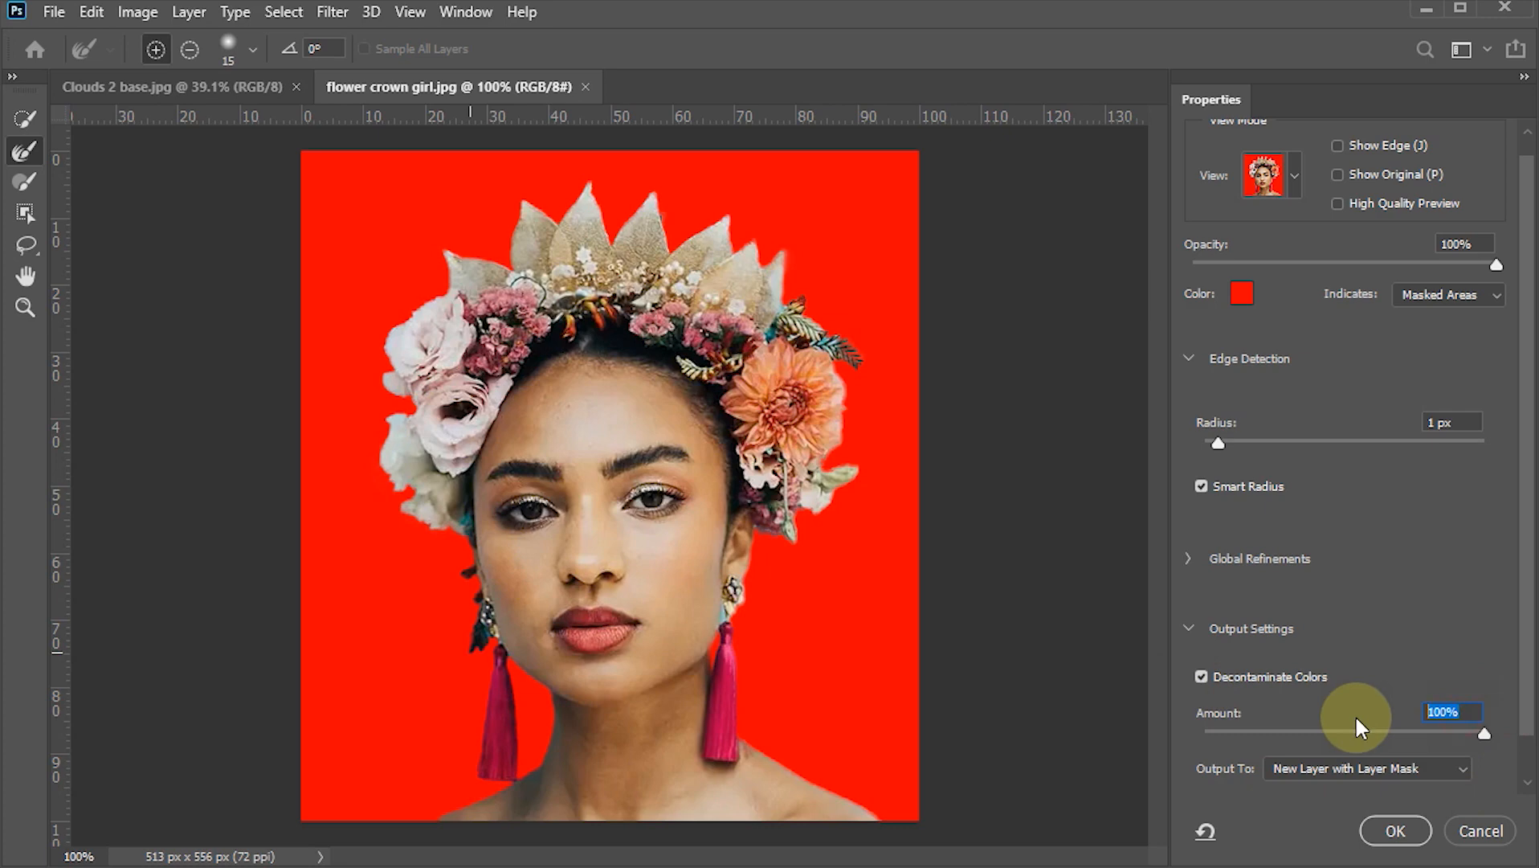
drag(1515, 621, 1515, 686)
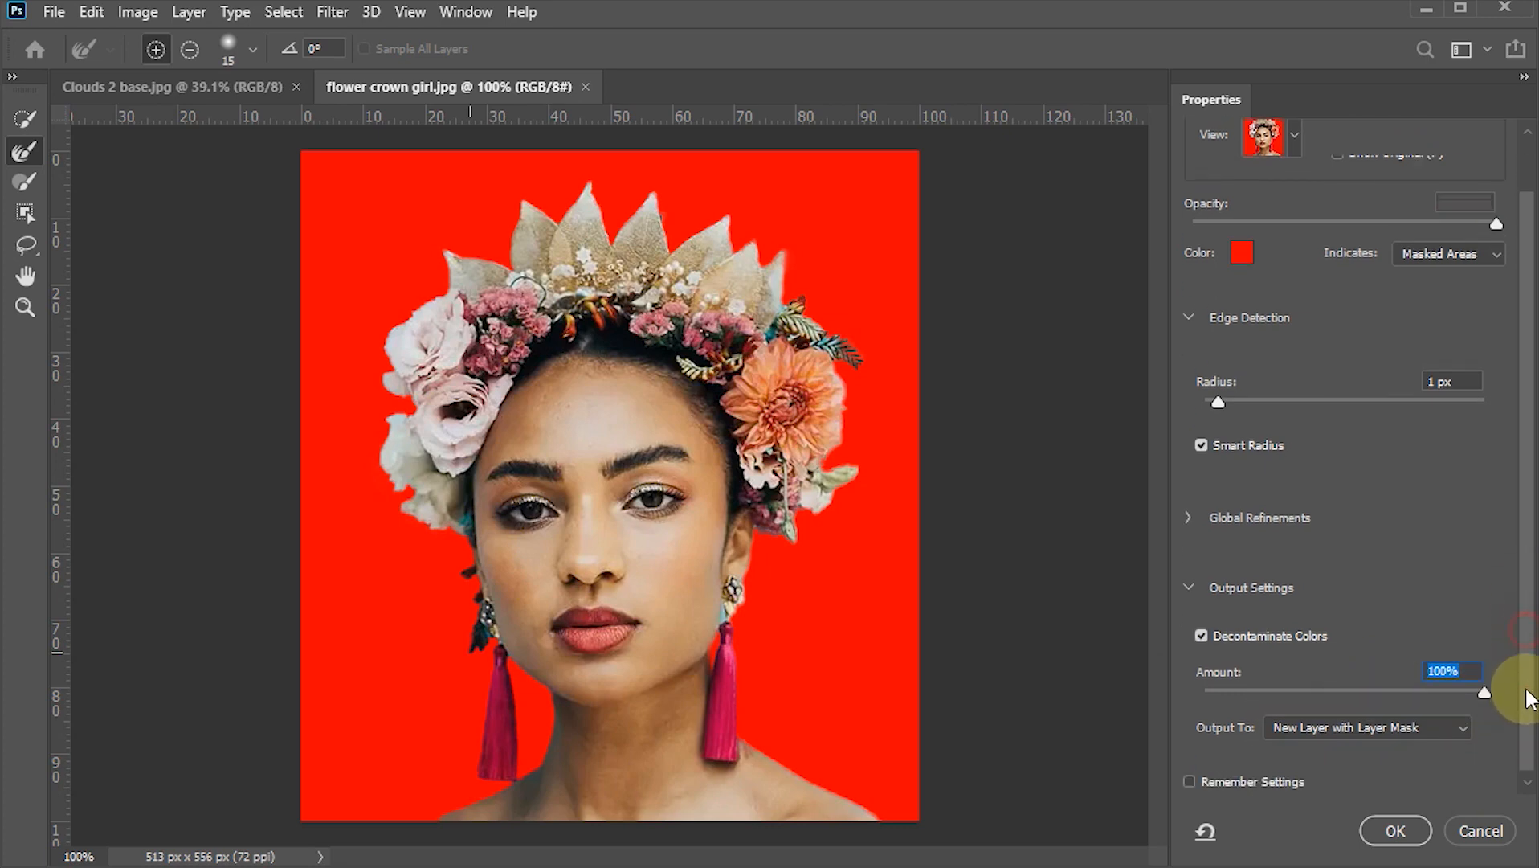
click(1294, 722)
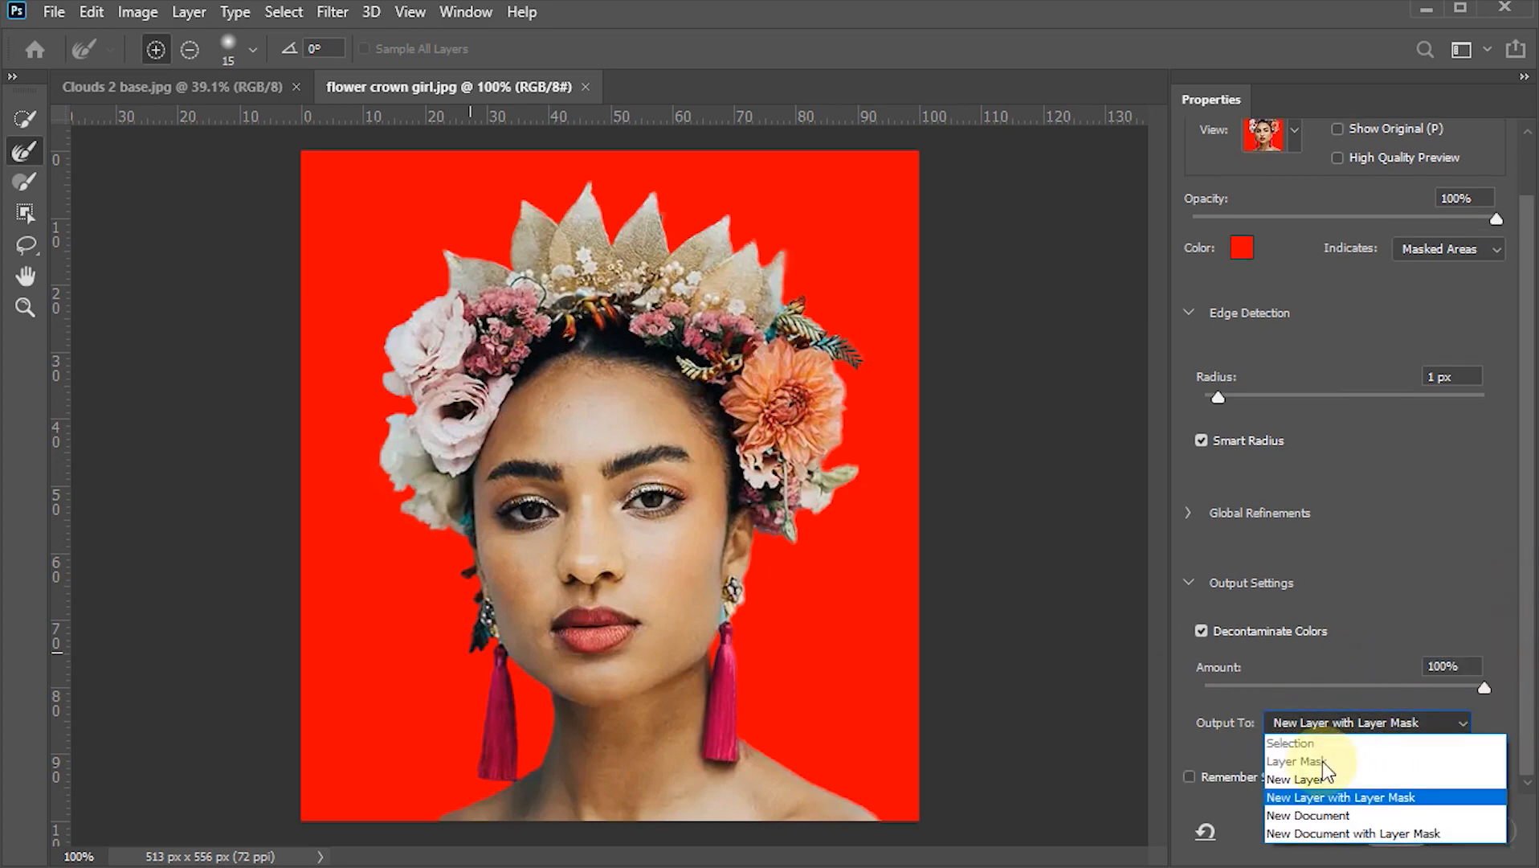
click(1314, 779)
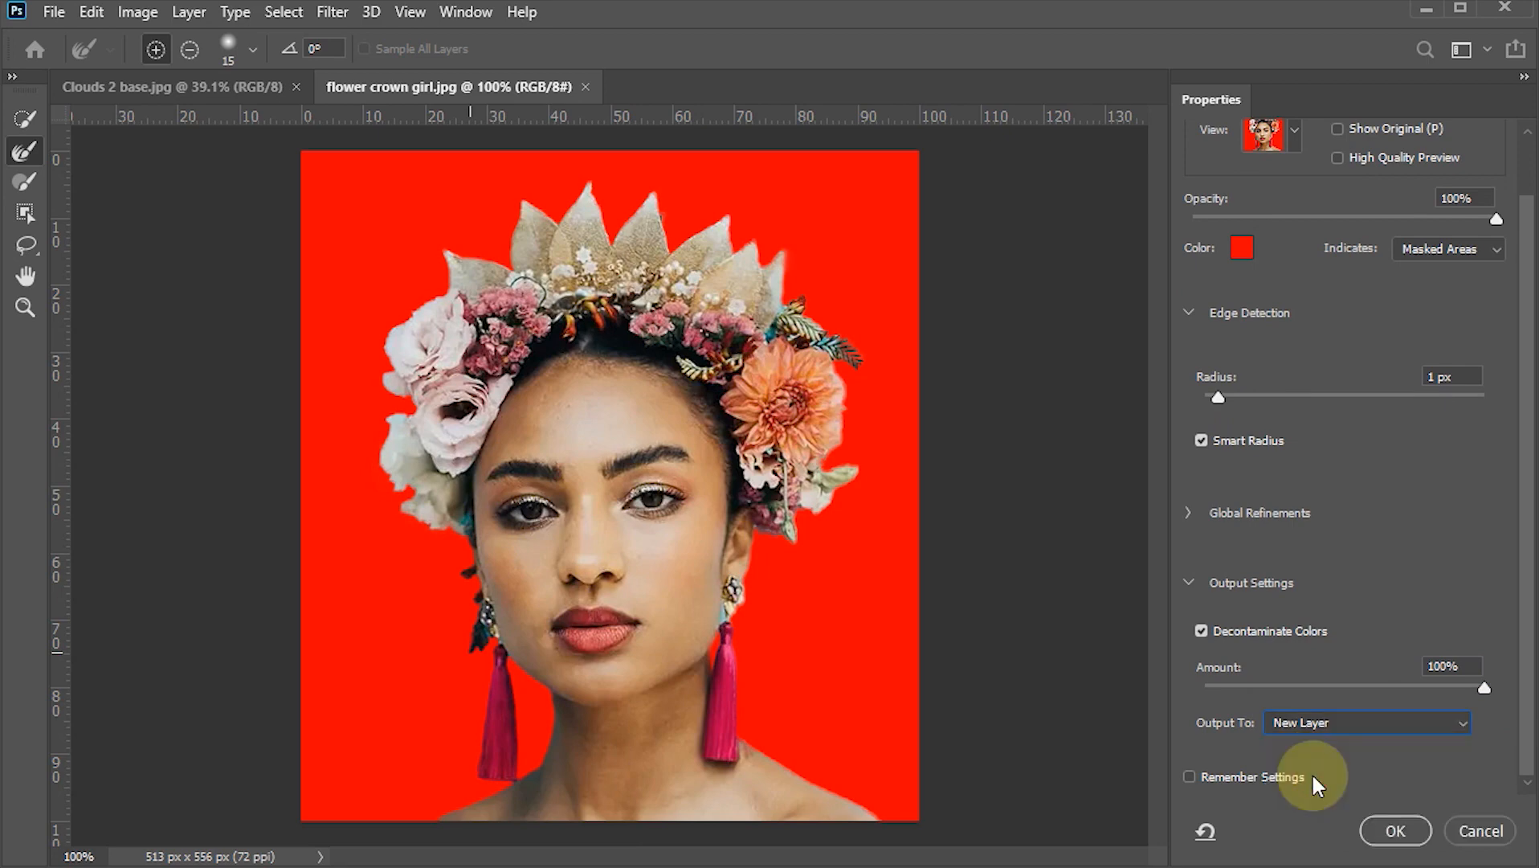
click(1377, 837)
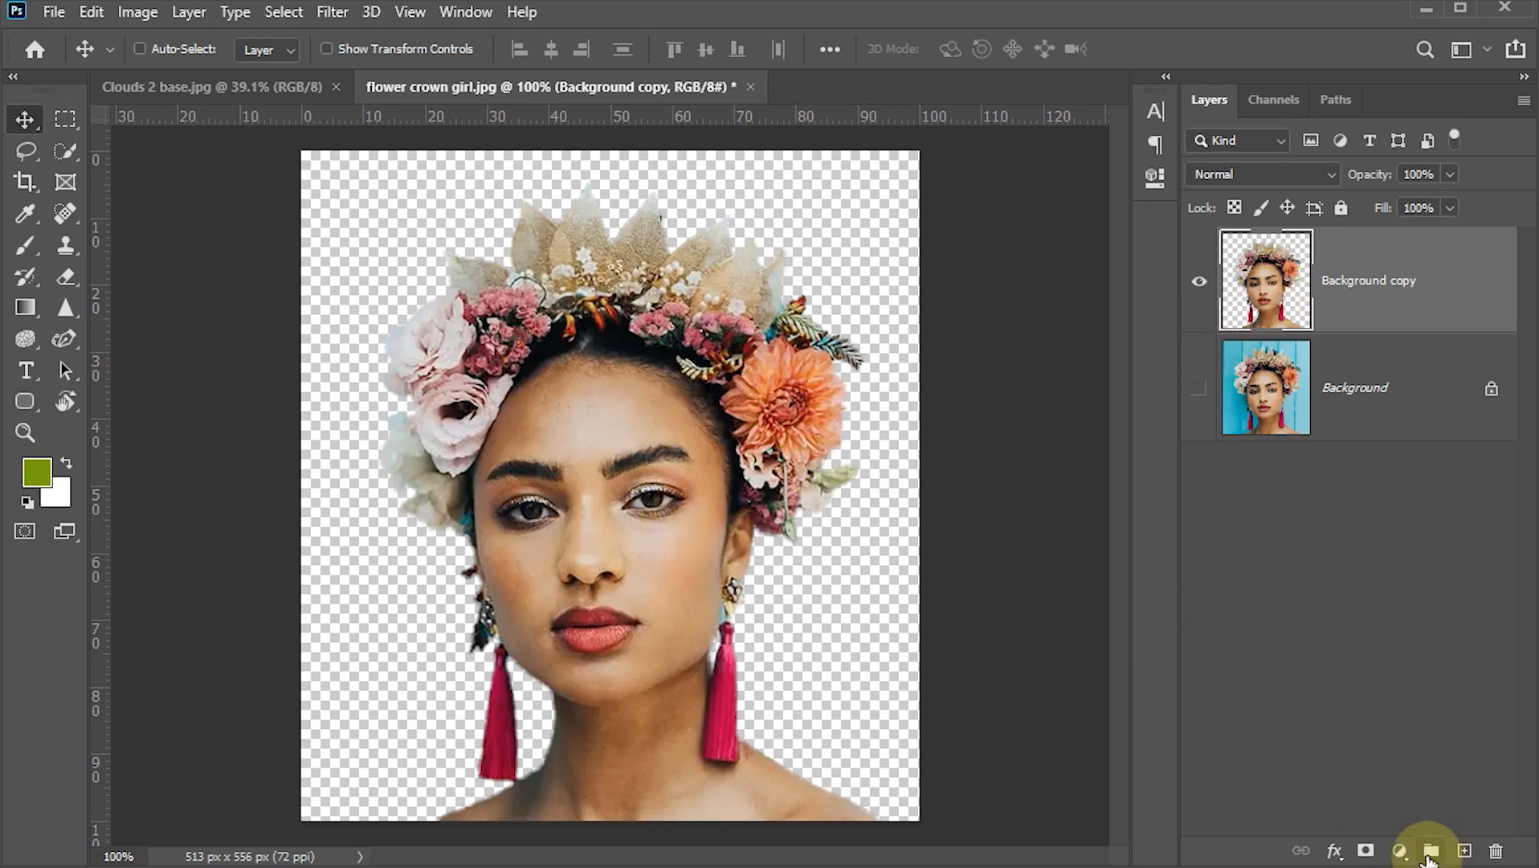
- Add a Black & White adjustment layer and an Invert adjustment layer above the cut-out portrait
click(1399, 850)
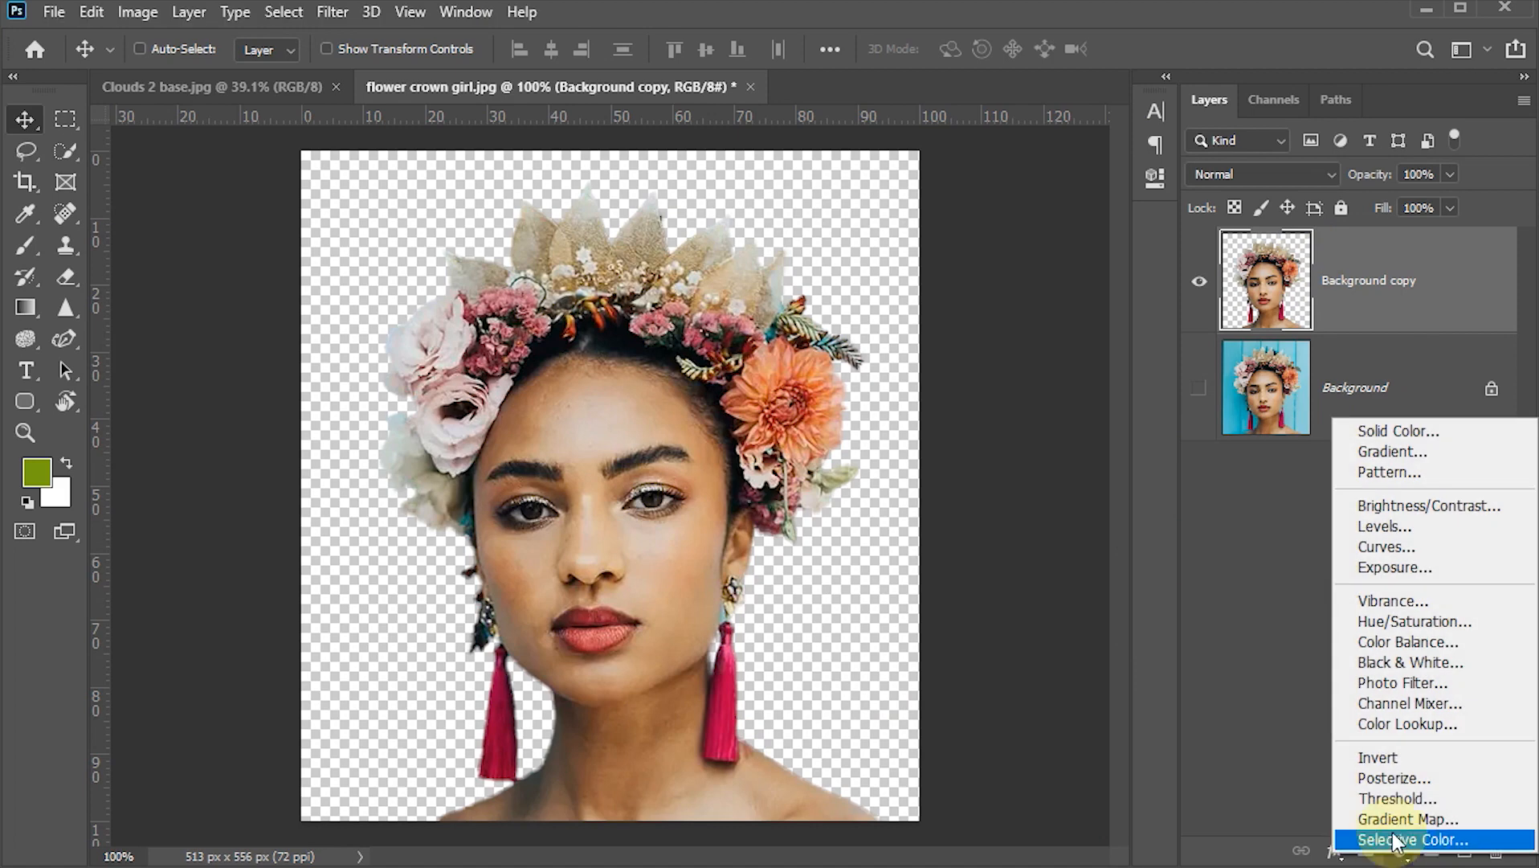
click(1392, 662)
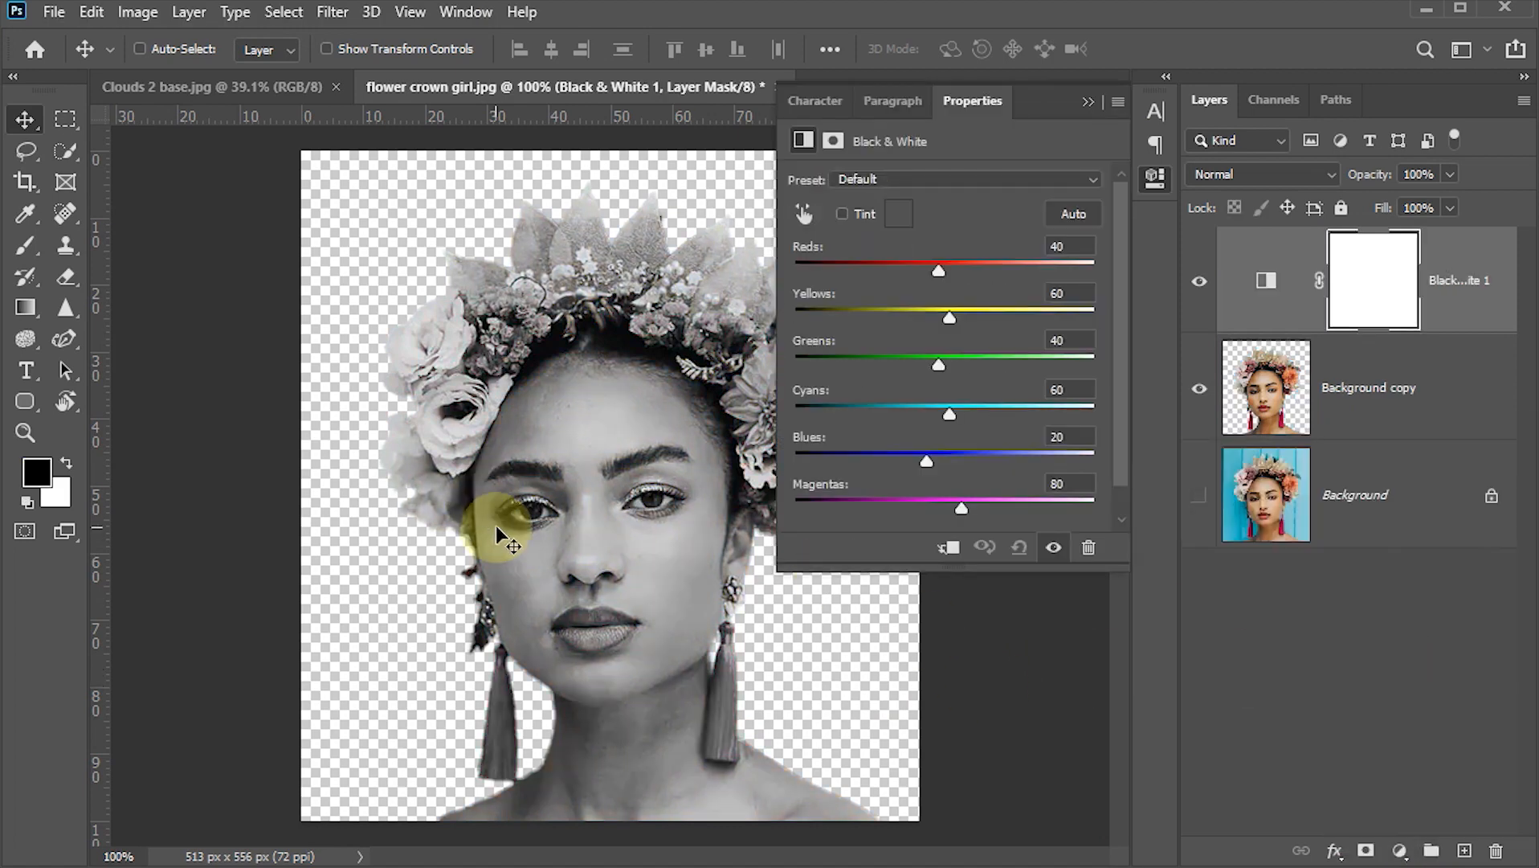
click(1089, 103)
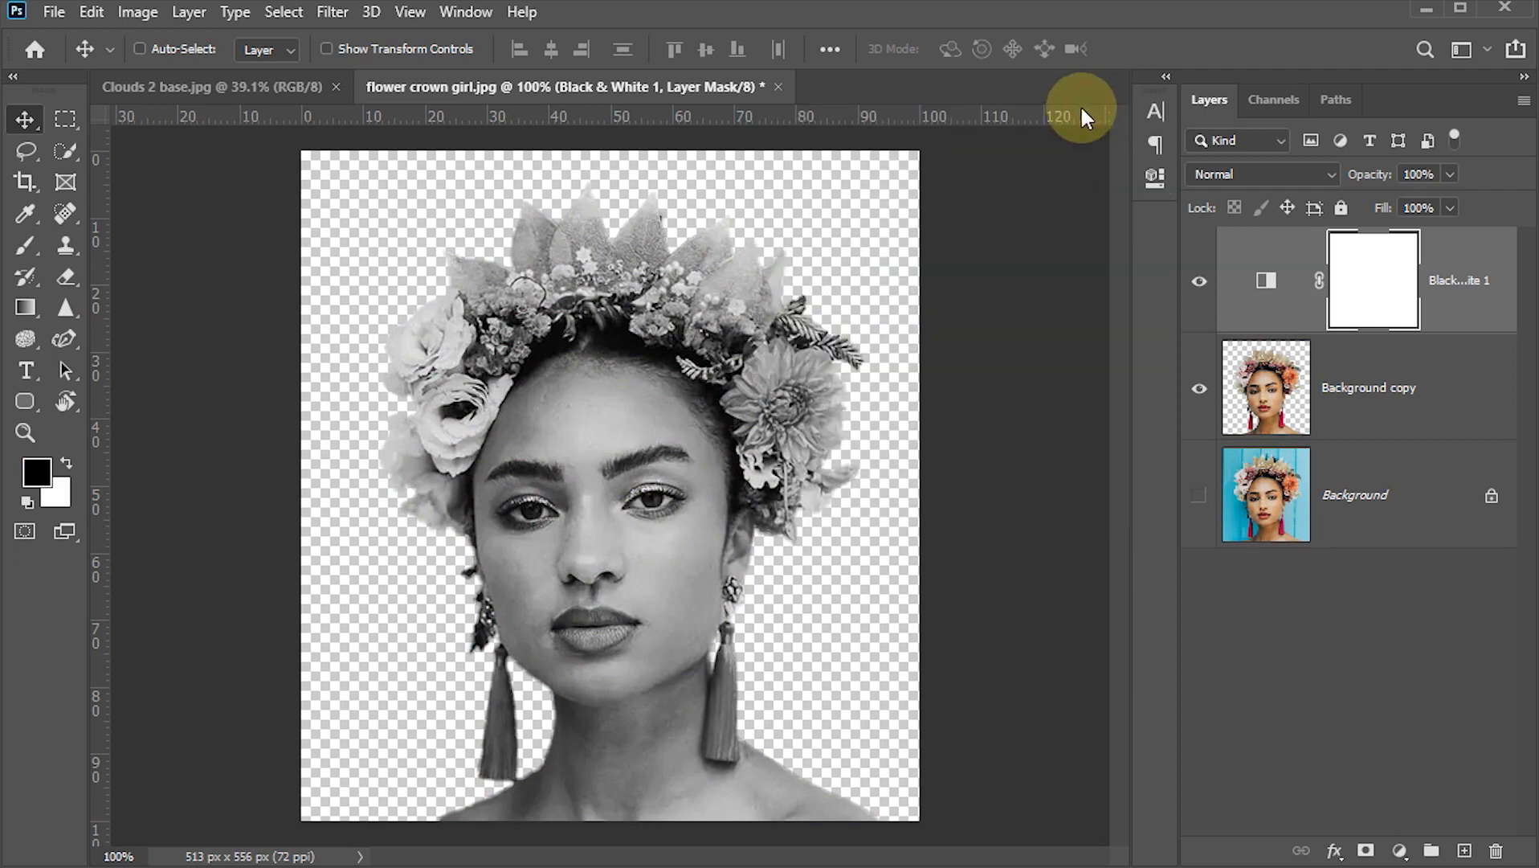
click(1399, 851)
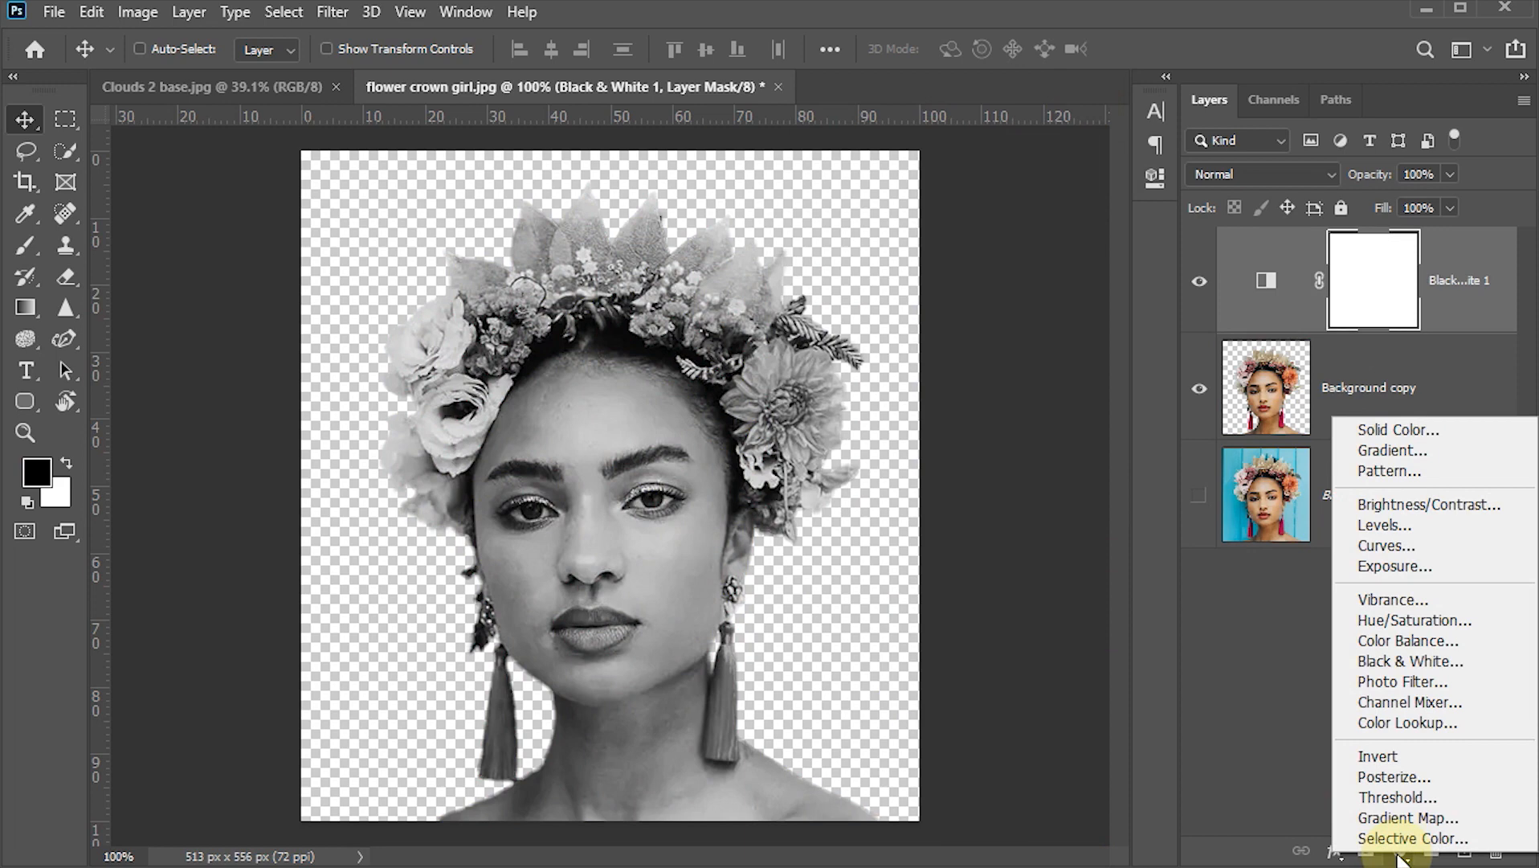
click(1376, 757)
click(1085, 102)
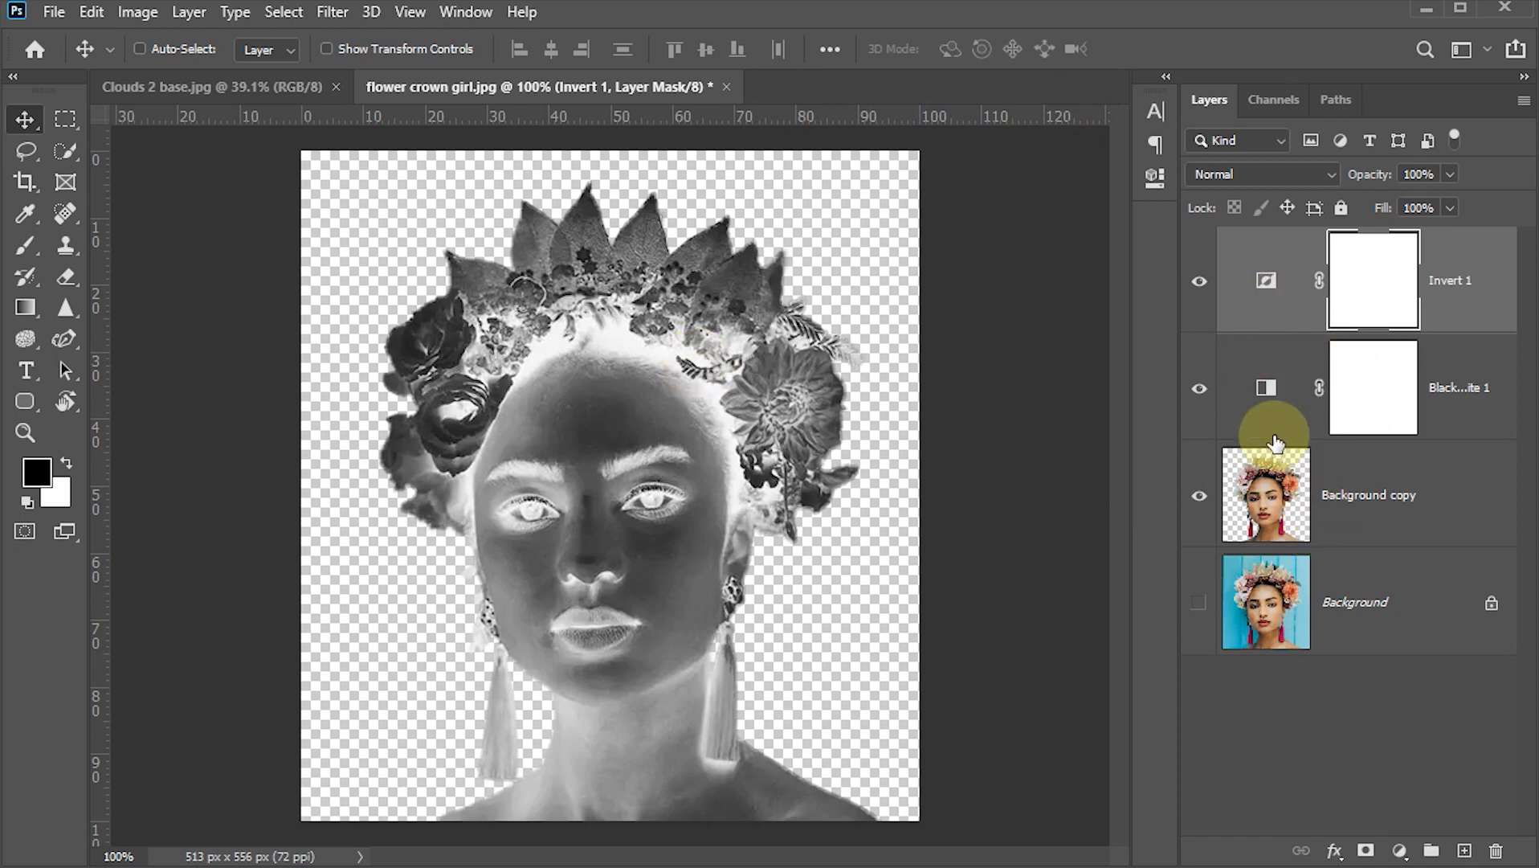
- Convert the cut-out layer and its two adjustment layers into a single smart object
click(1271, 505)
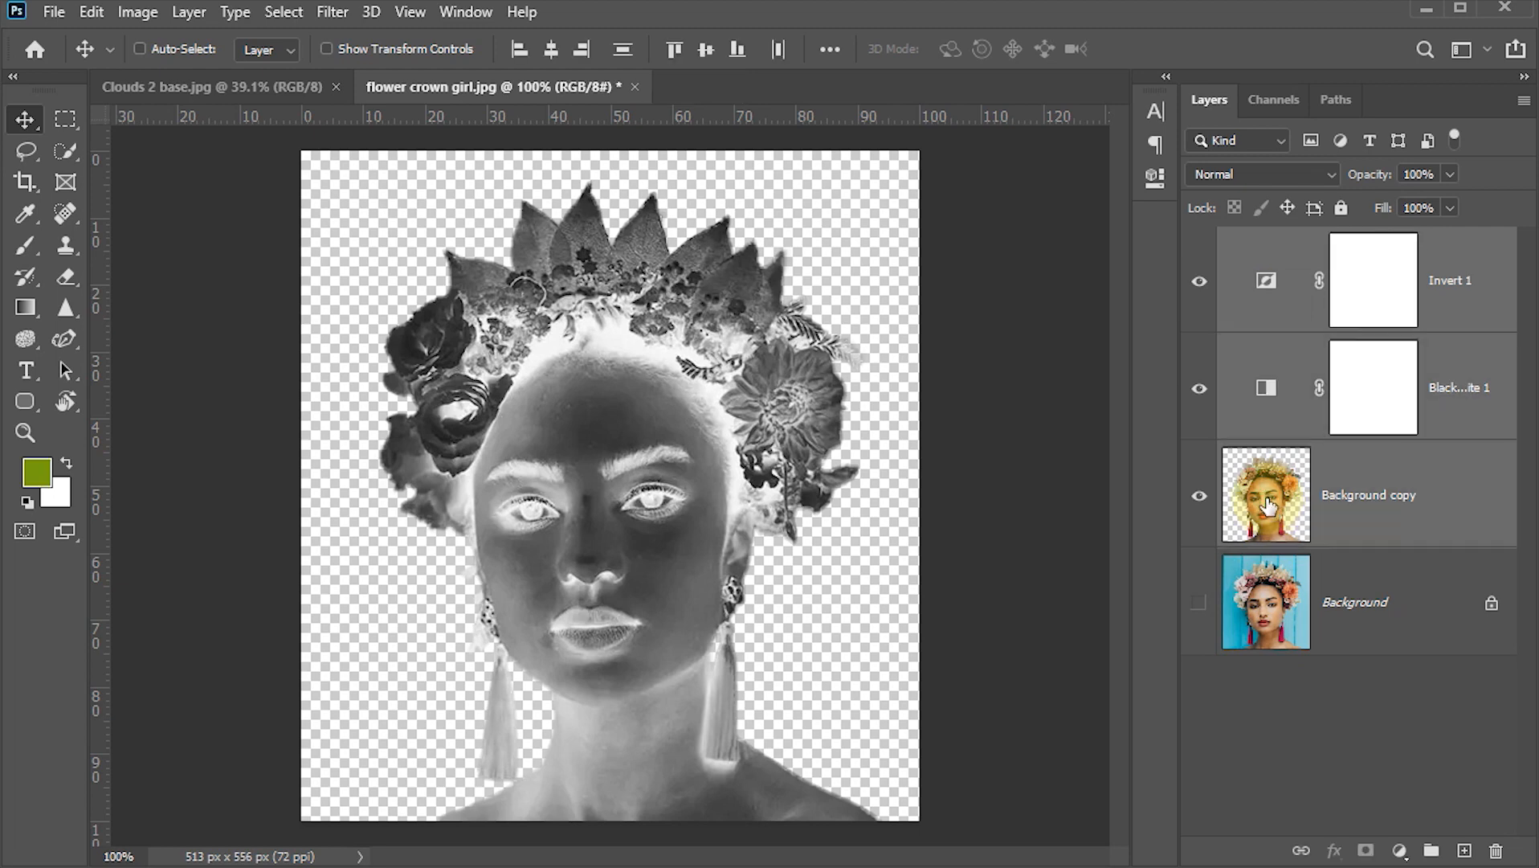
click(1524, 100)
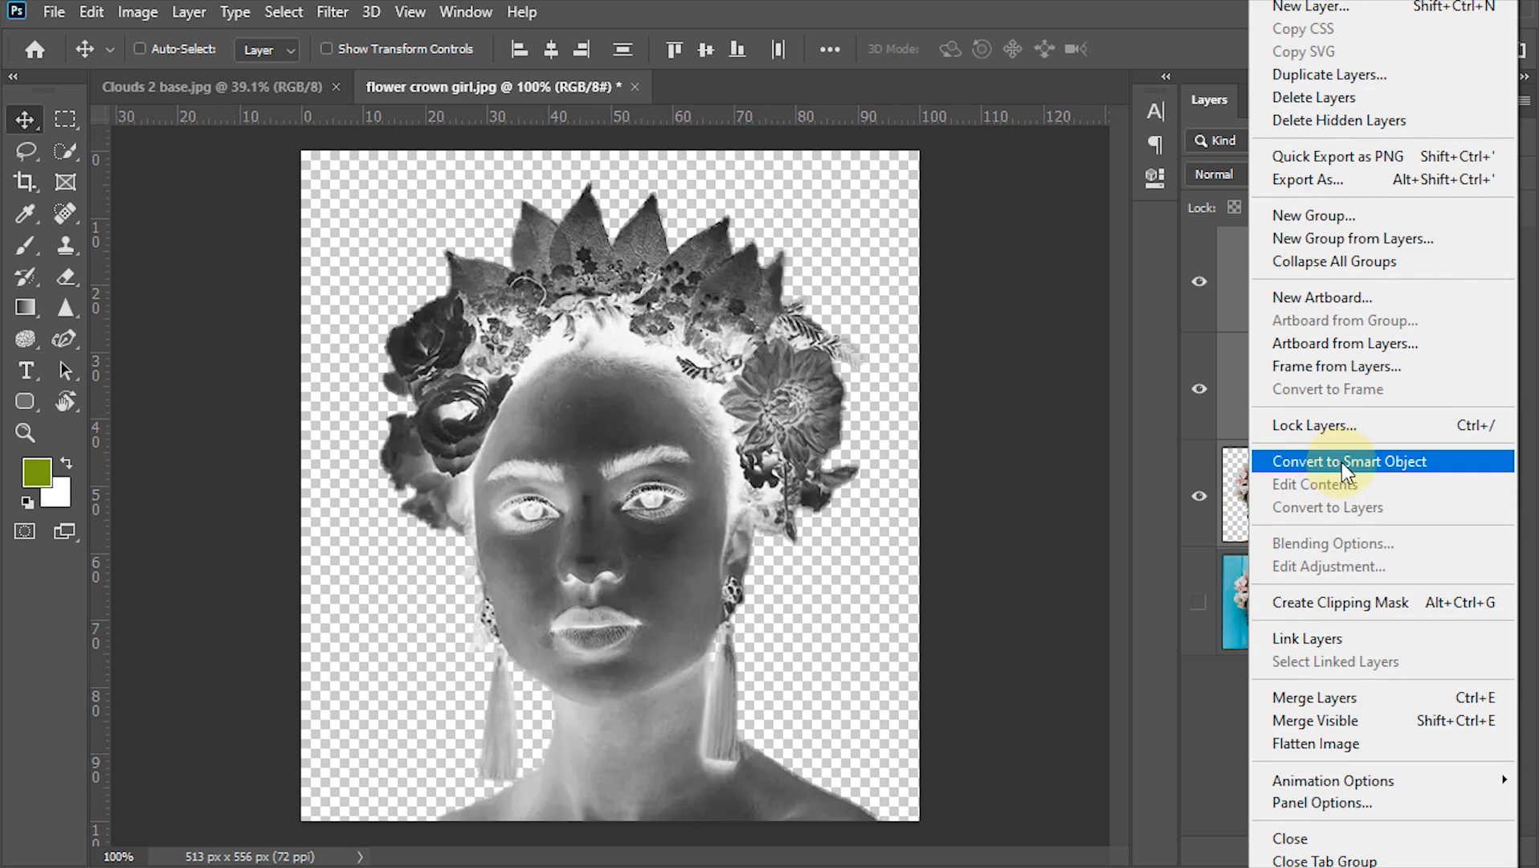
click(1342, 462)
- Use the Move tool to copy the inverted portrait smart object into the center of the Clouds 2 base.jpg document
drag(1234, 336, 674, 486)
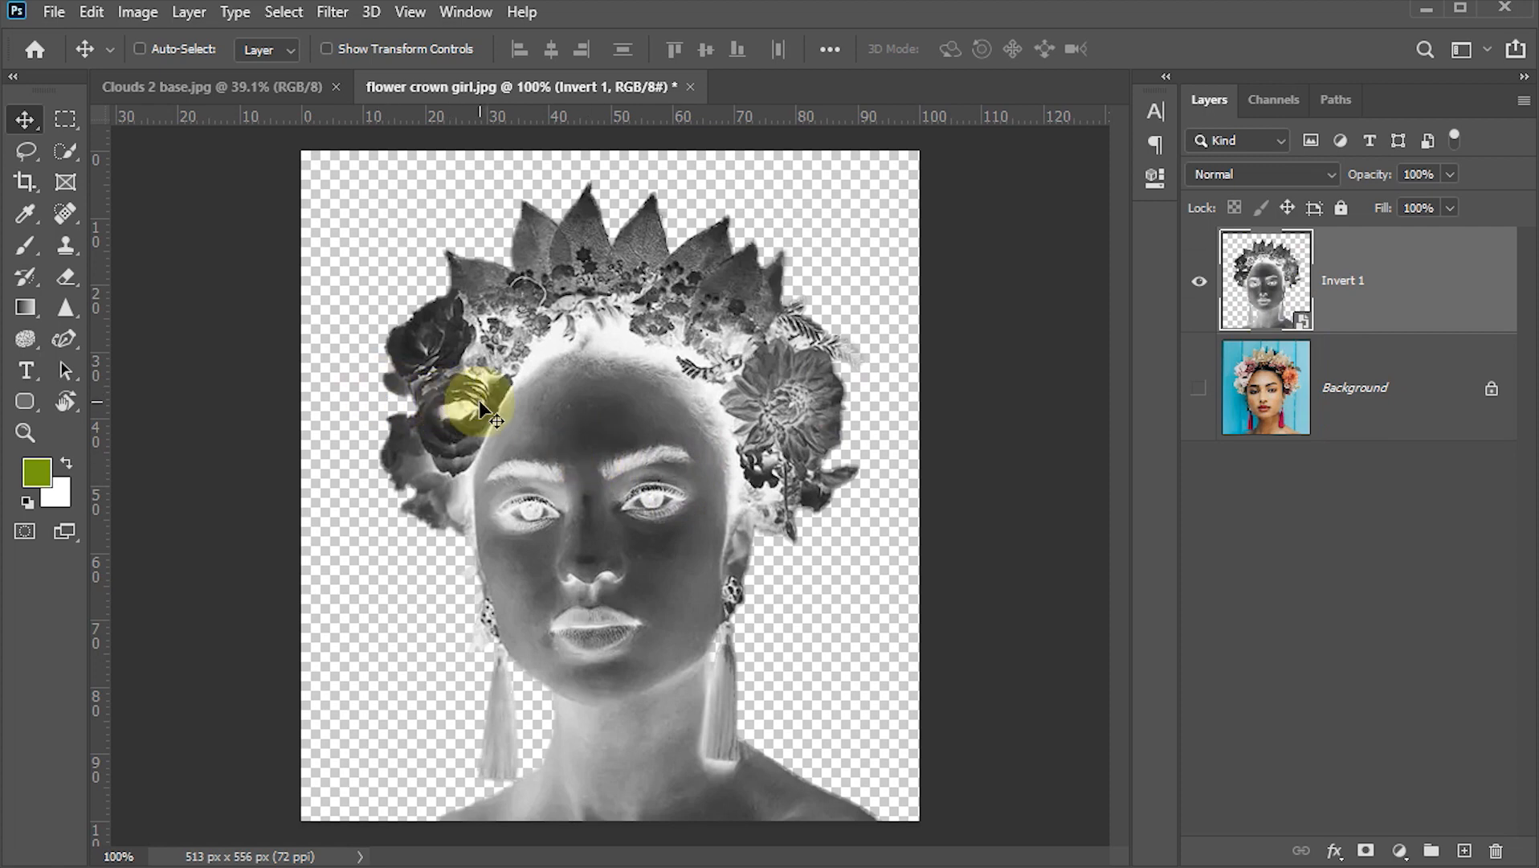
right_click(26, 121)
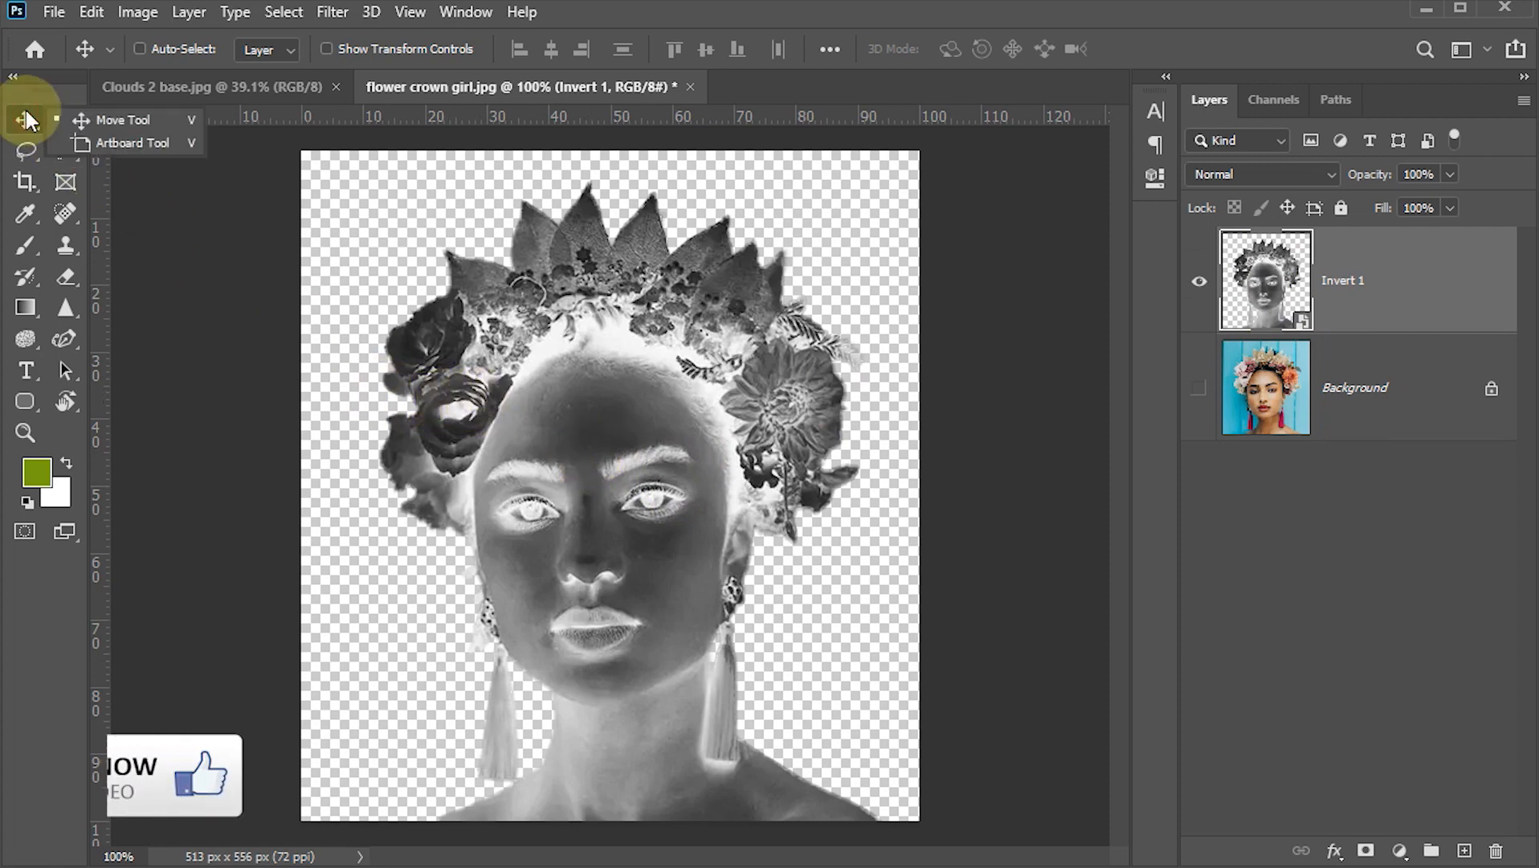
click(108, 119)
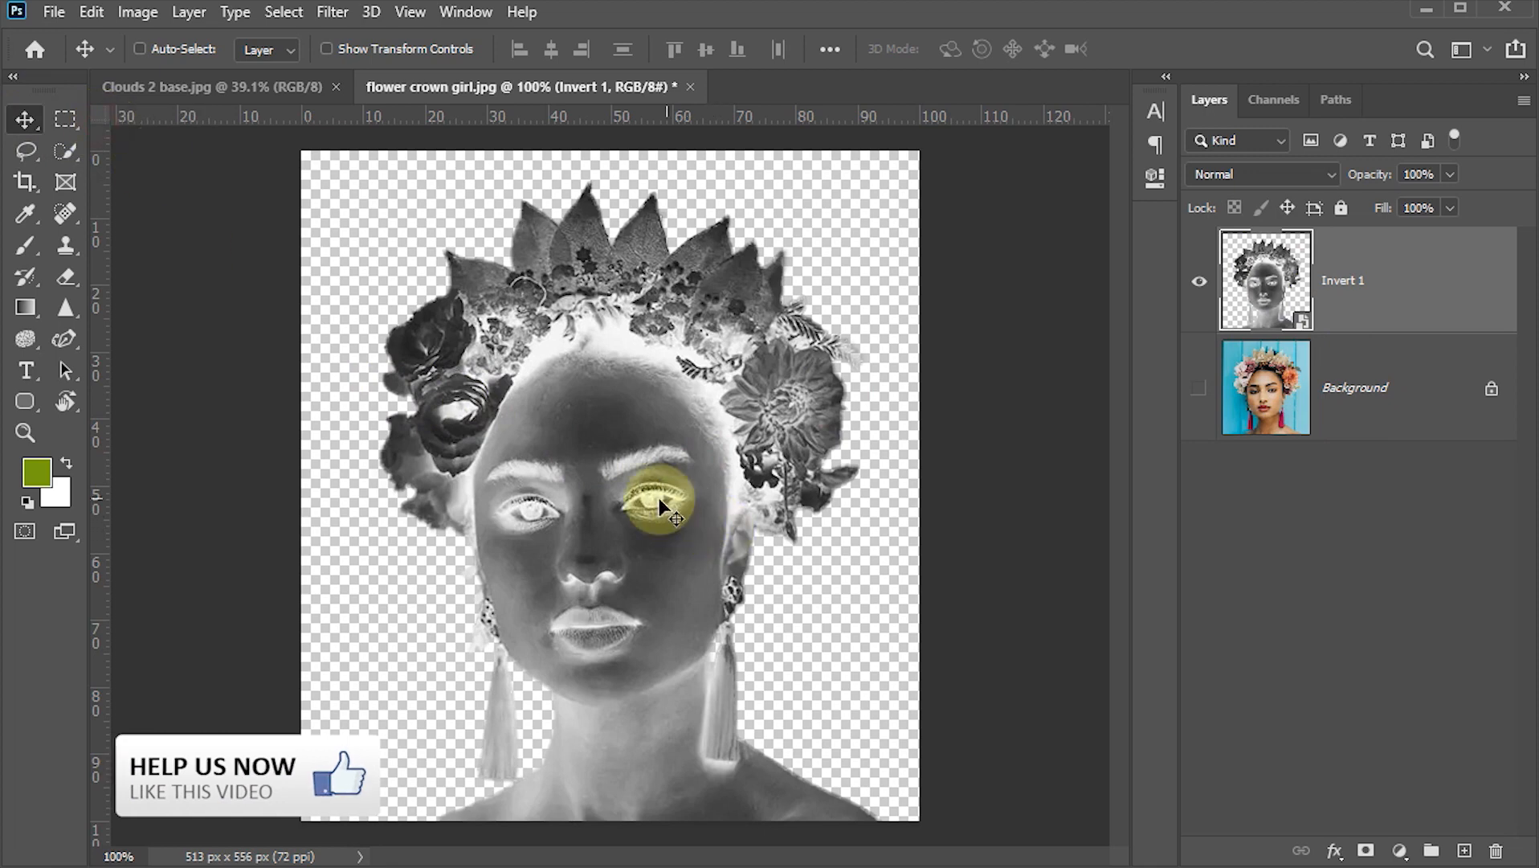
drag(661, 505, 540, 372)
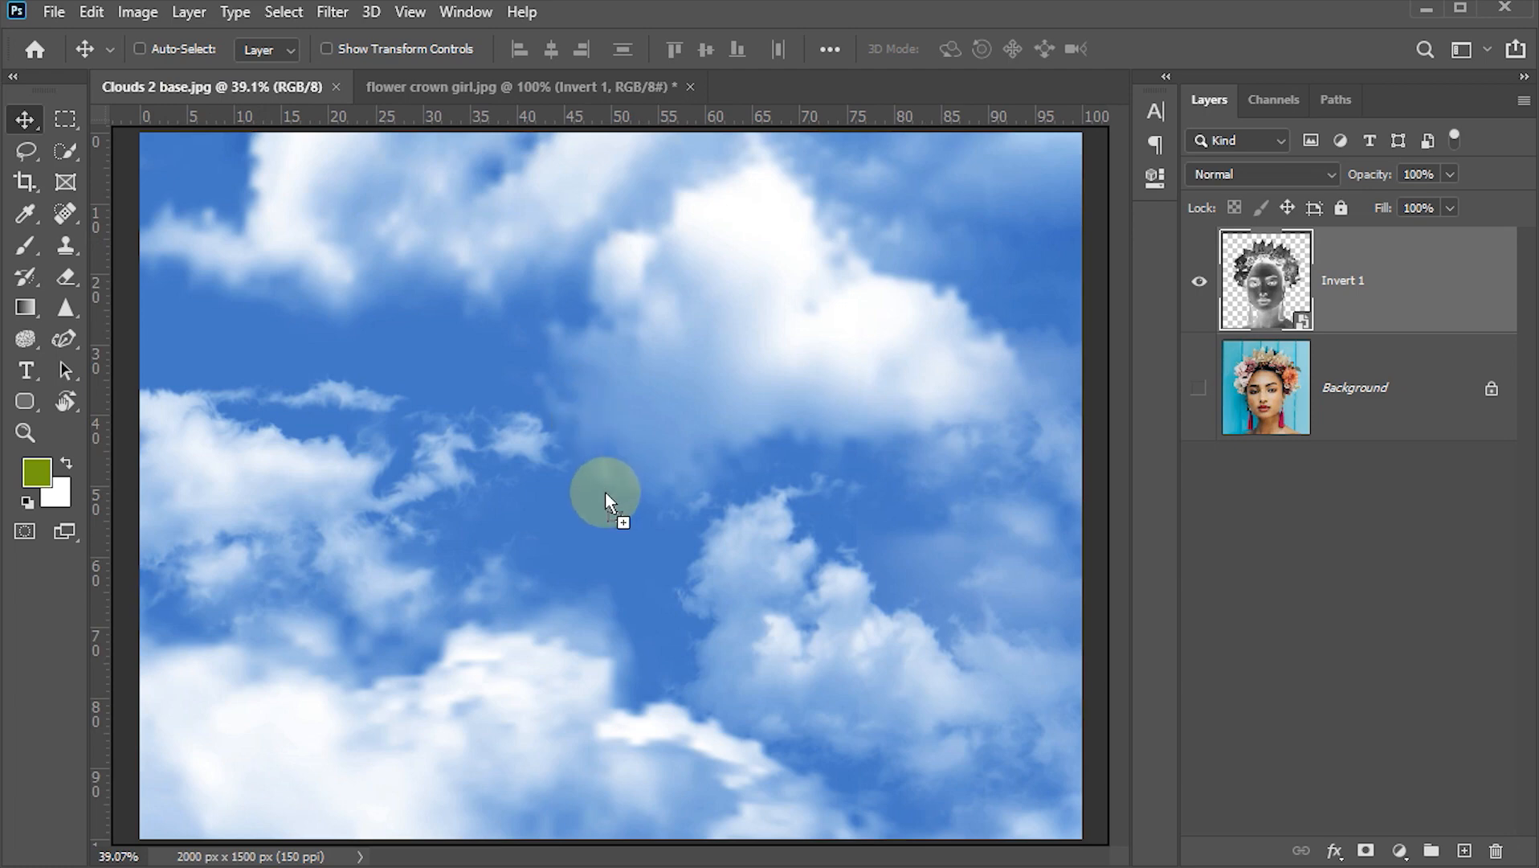
drag(605, 492, 604, 491)
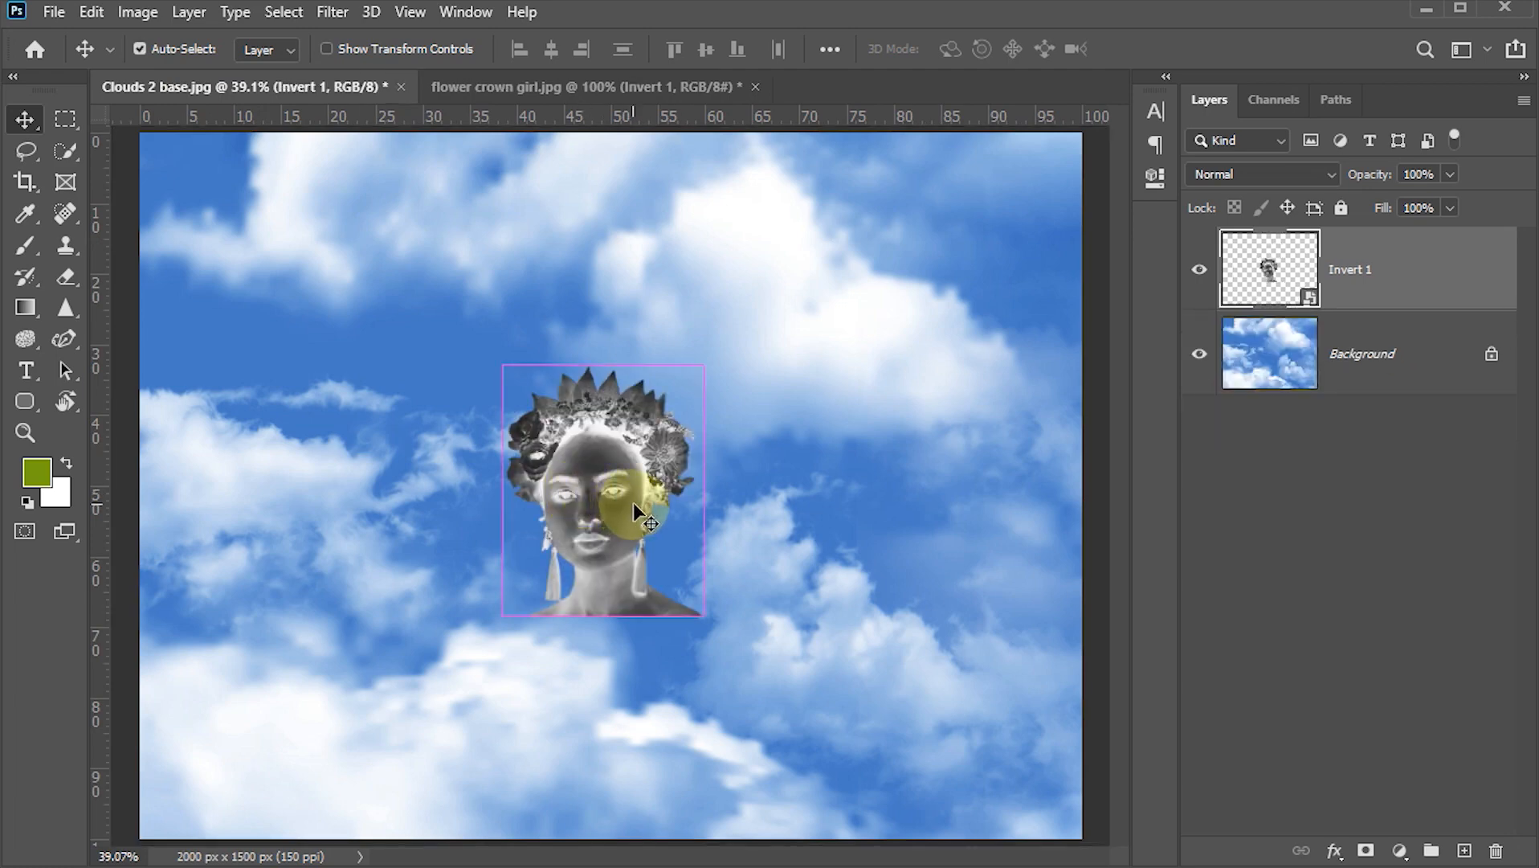
- Transform the portrait to about 133% scale, rotate it about 4° clockwise and center it horizontally over the clouds
key(ctrl+t)
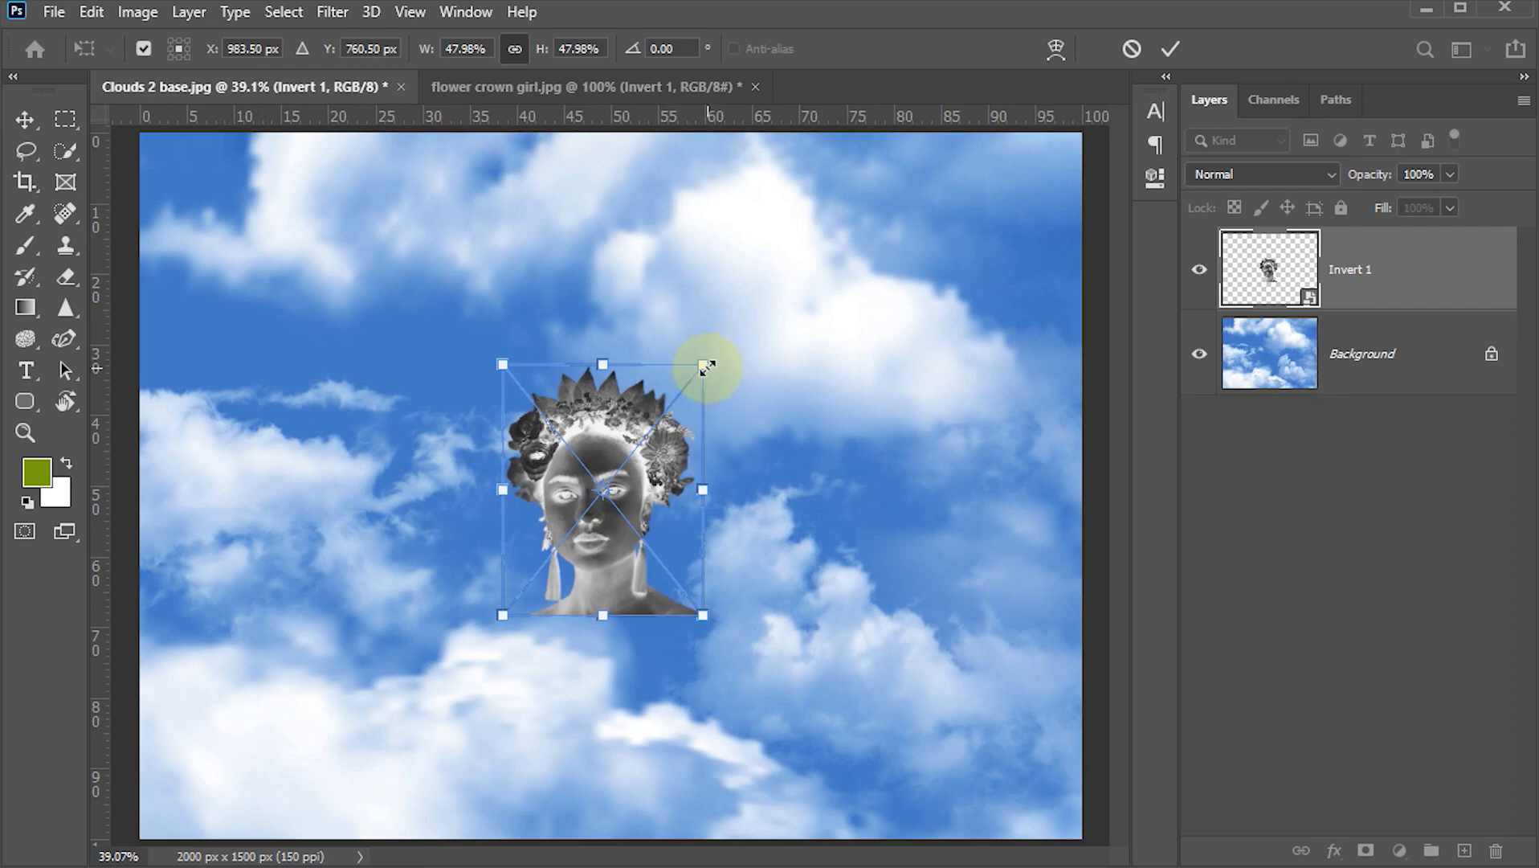
drag(704, 360, 950, 252)
drag(811, 394, 815, 377)
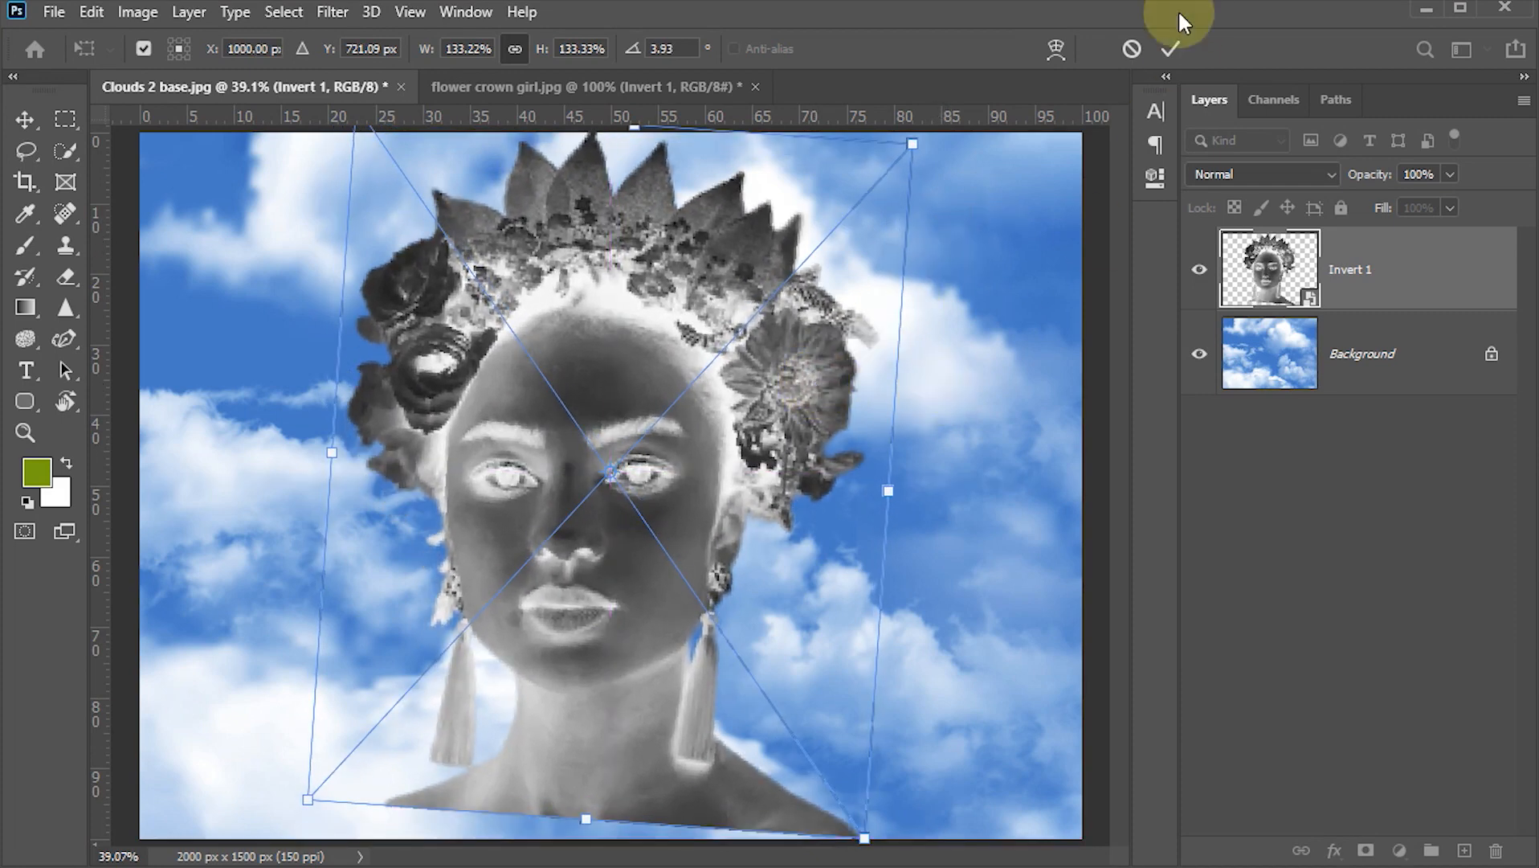
click(1170, 48)
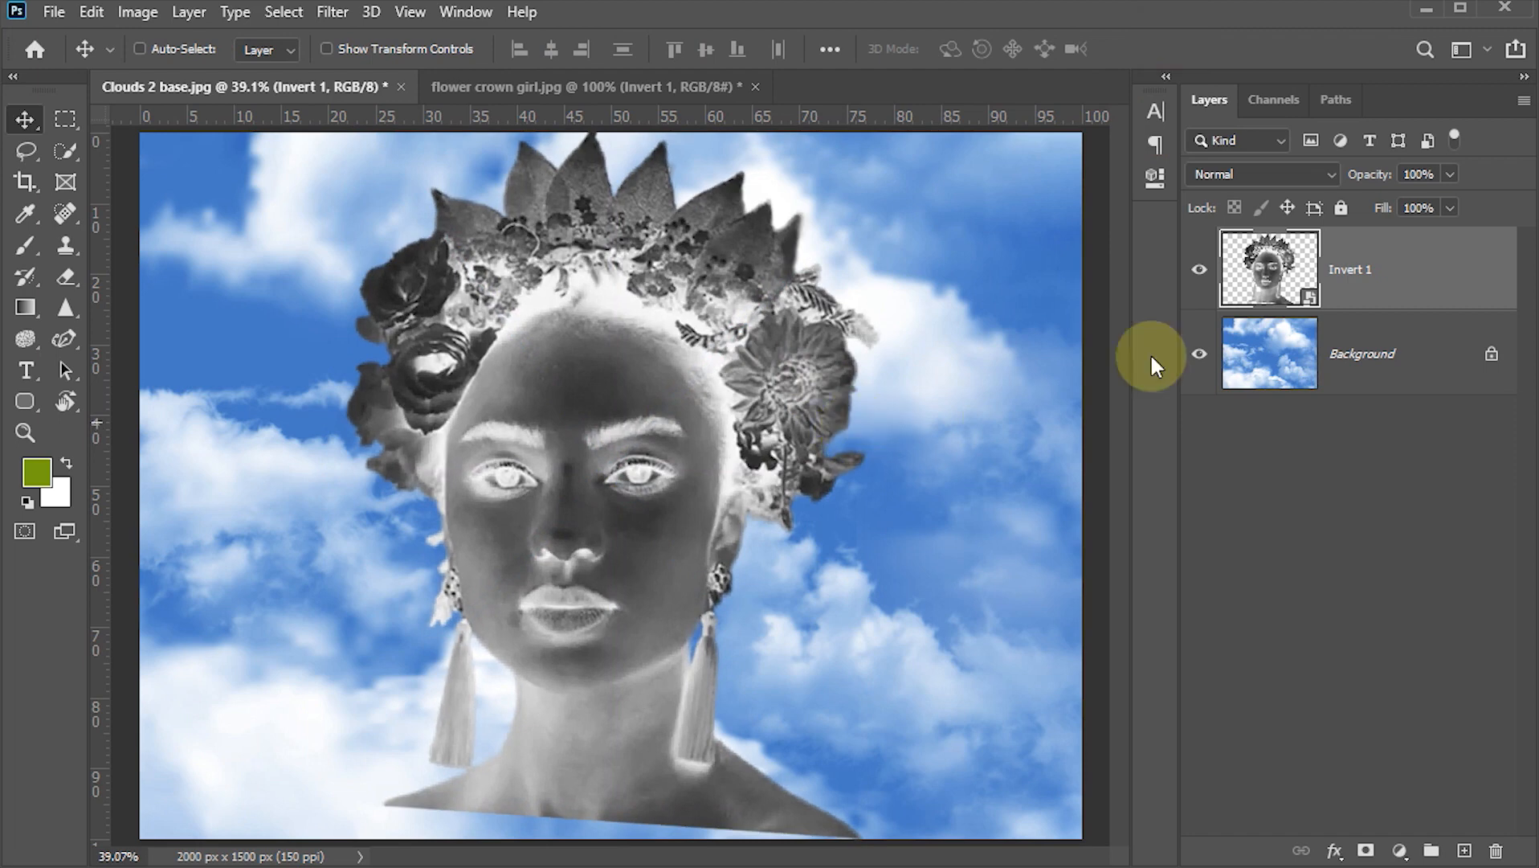
- Set the portrait layer's blend mode to Screen and transform it to about X 1074 px, Y 703 px, rotated about 2.8°
click(1305, 172)
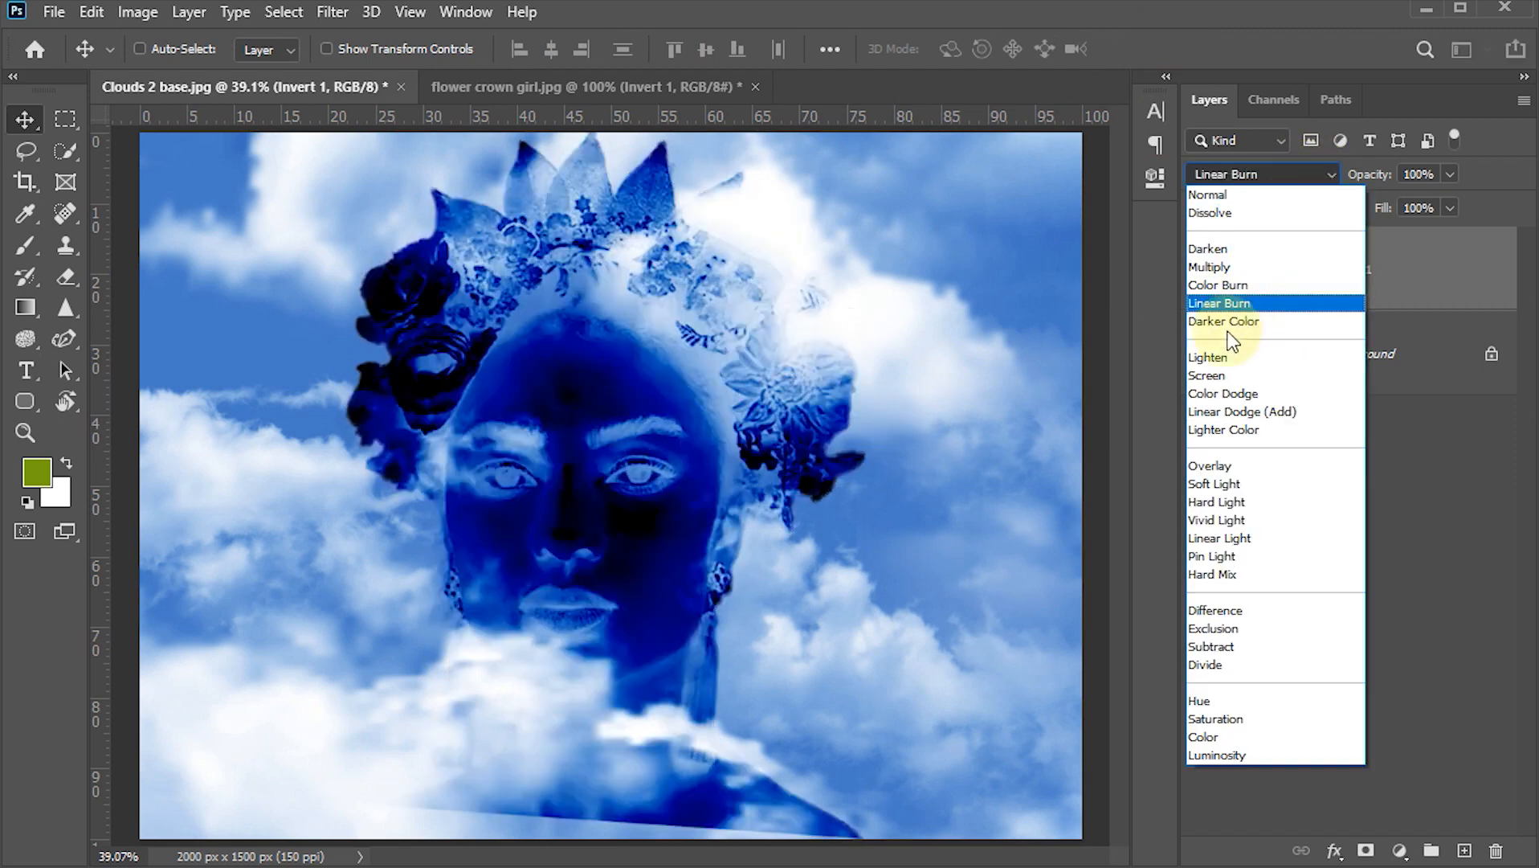
click(1206, 374)
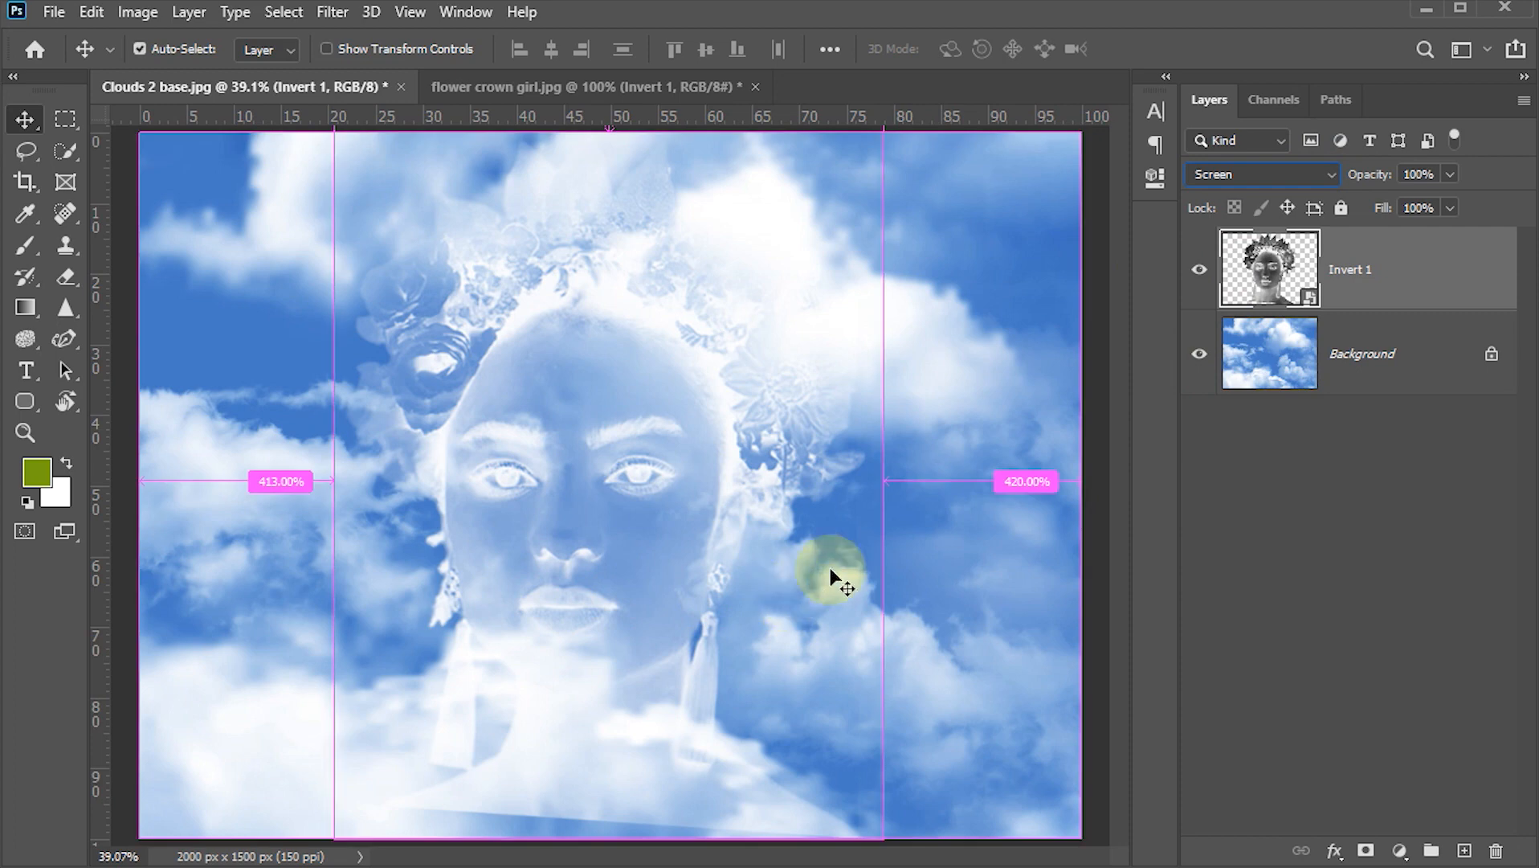
key(ctrl+t)
drag(814, 361, 835, 344)
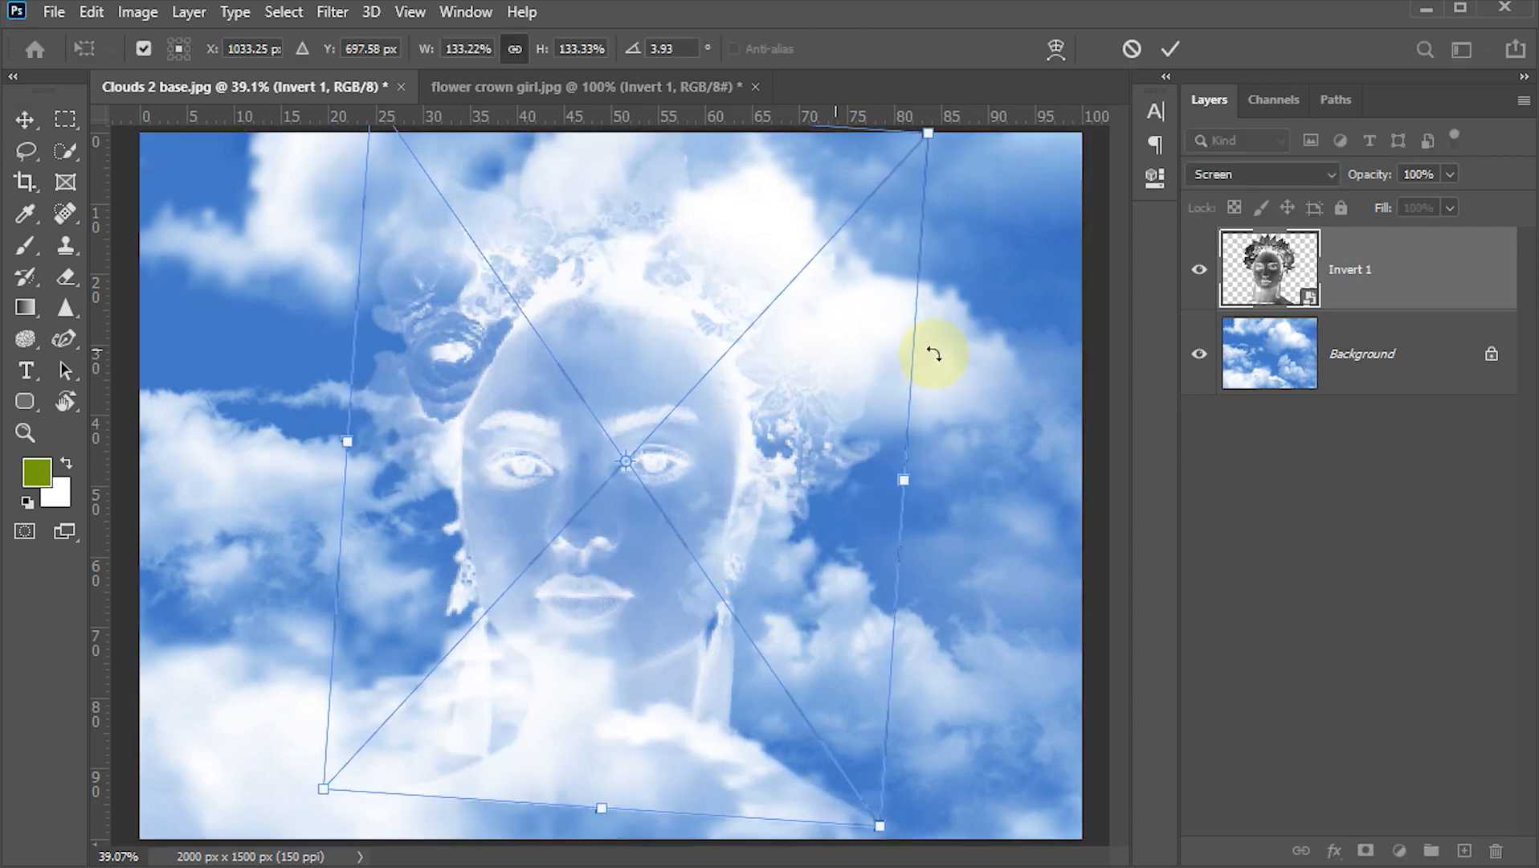
drag(970, 360, 968, 359)
drag(832, 437, 852, 447)
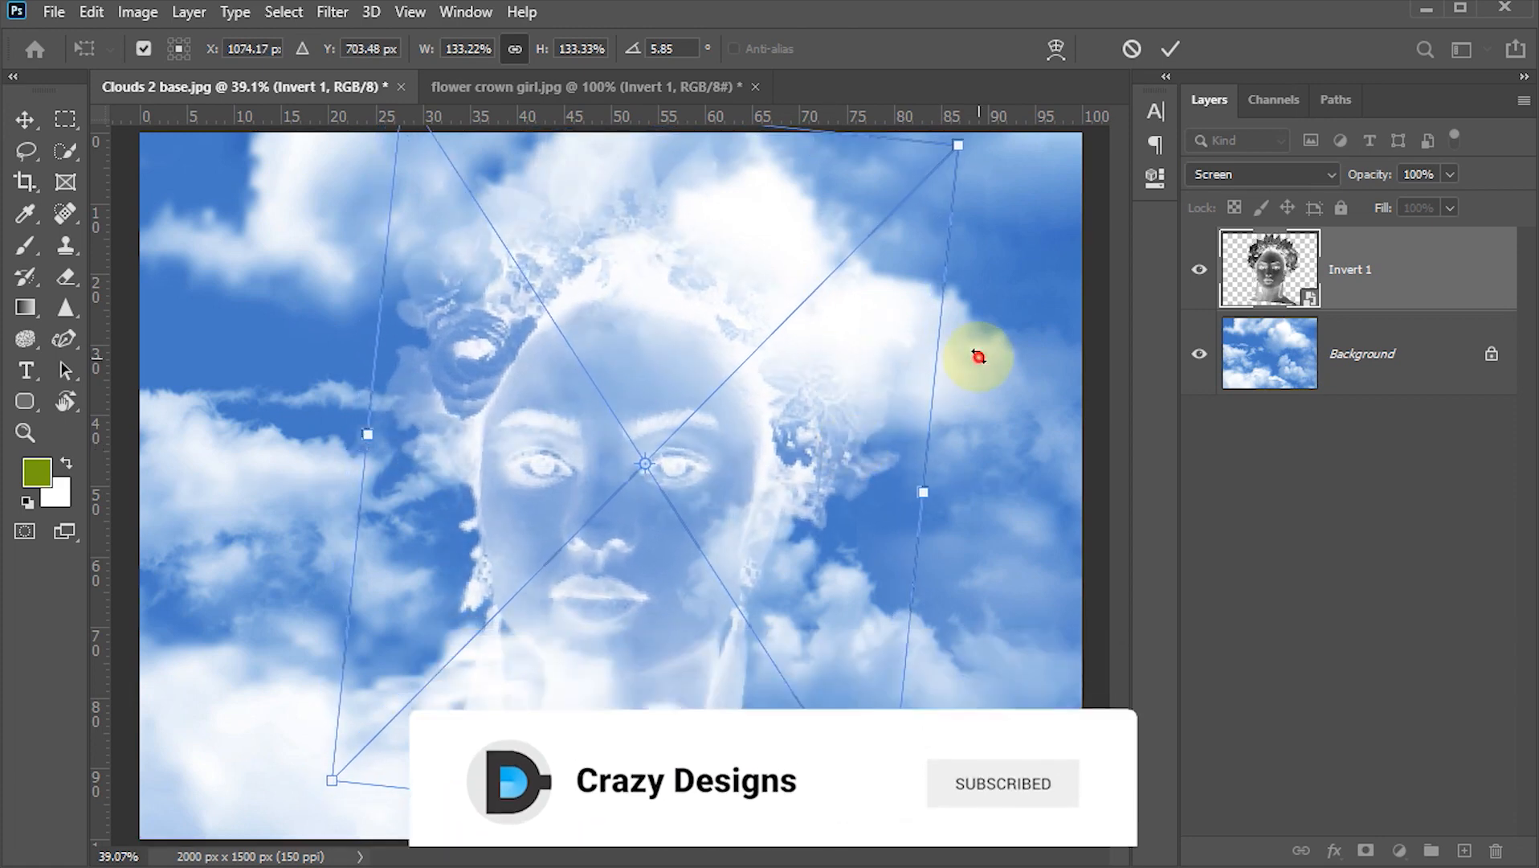
drag(976, 353, 980, 333)
- Flip the portrait horizontally, scale it to about 128%, tilt it about 1° and place it at about X 1058 px, Y 674 px
right_click(714, 442)
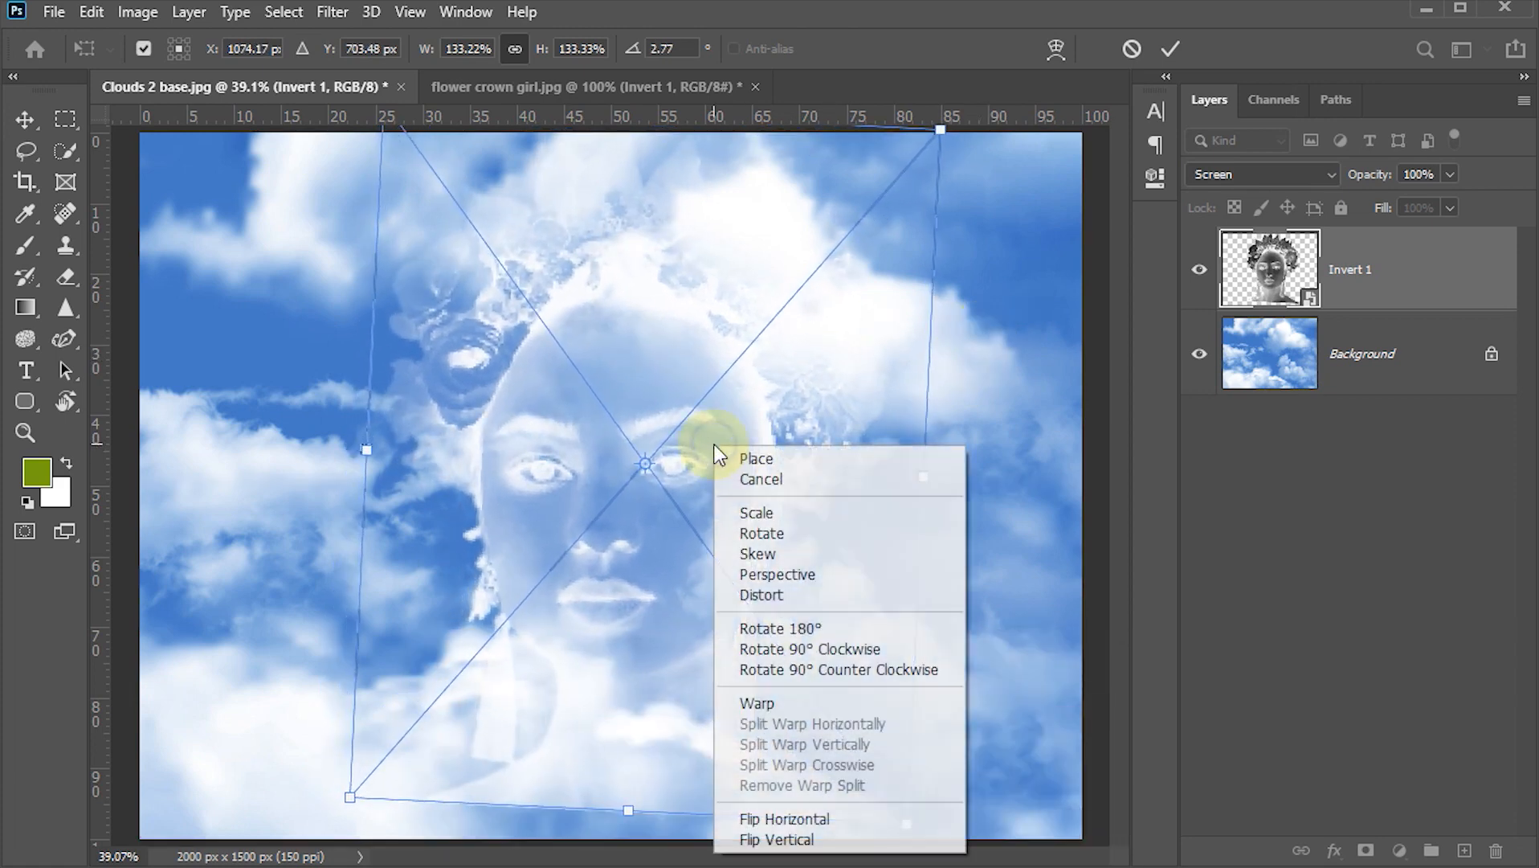
click(776, 818)
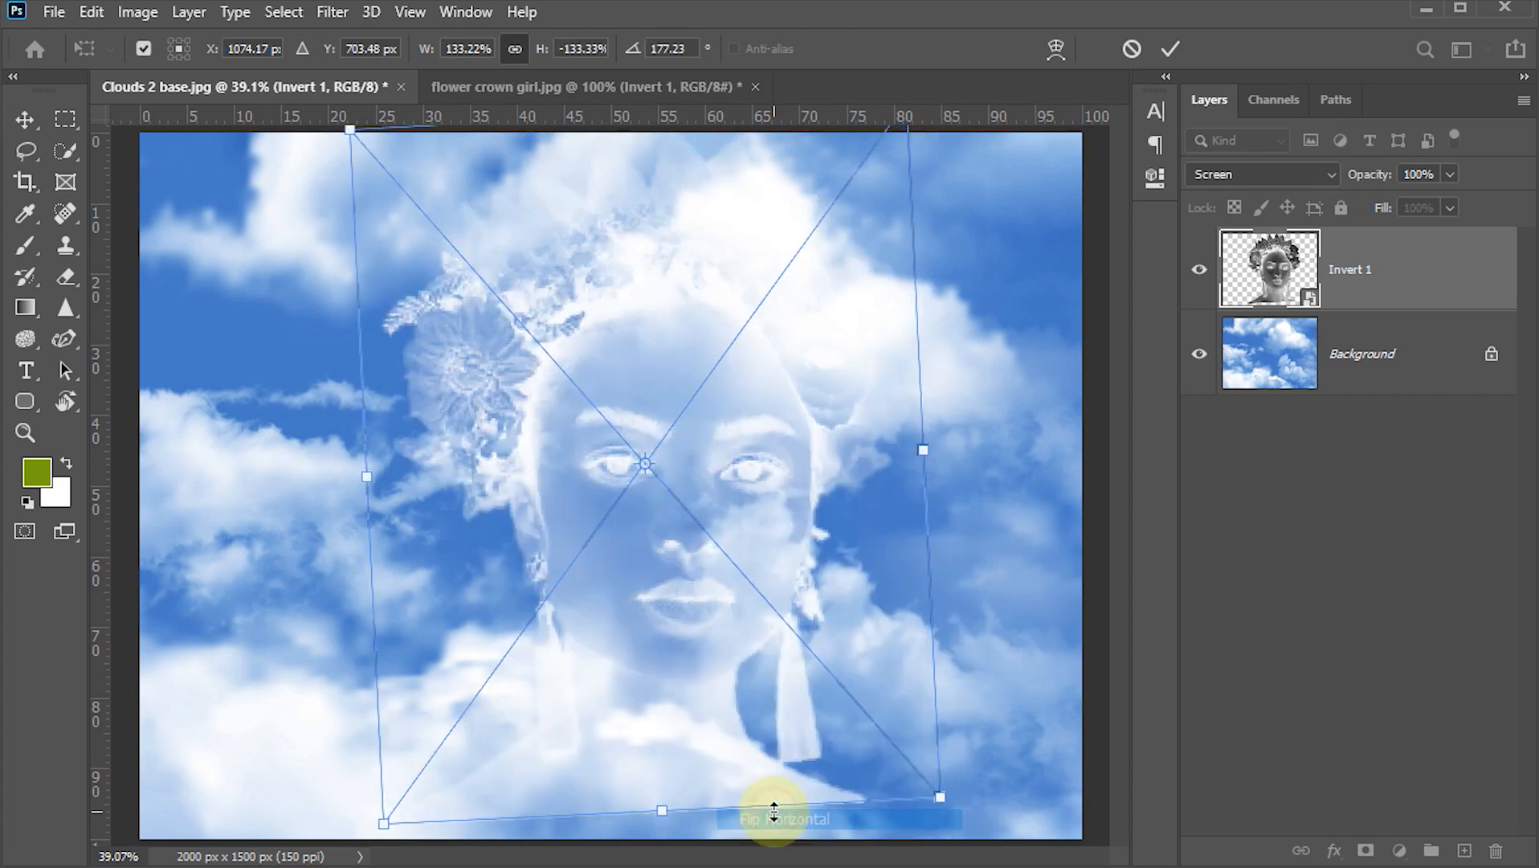
drag(979, 498, 825, 514)
drag(341, 803, 353, 765)
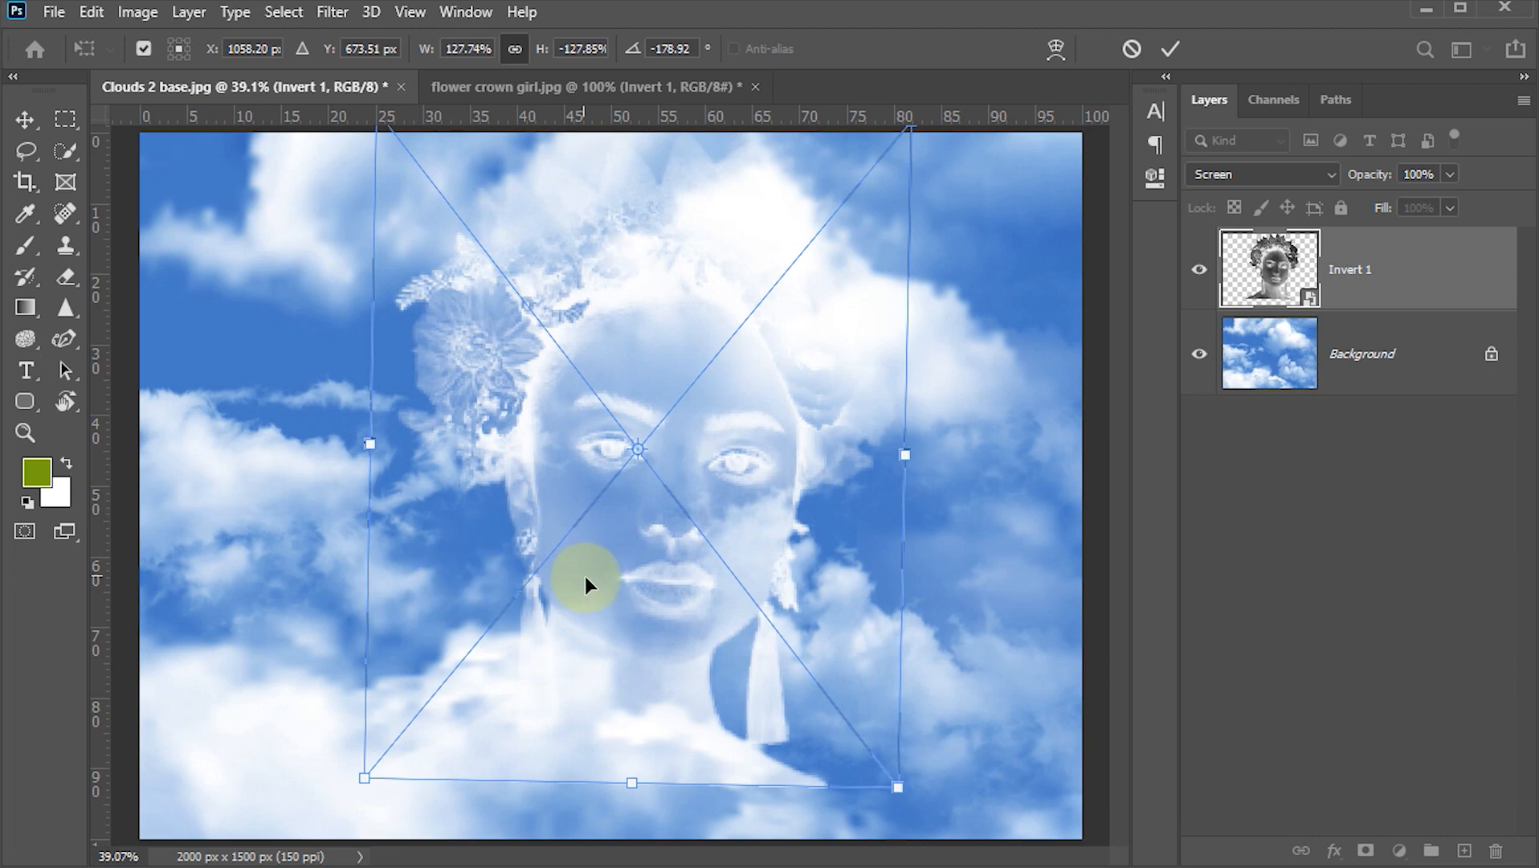
click(1171, 49)
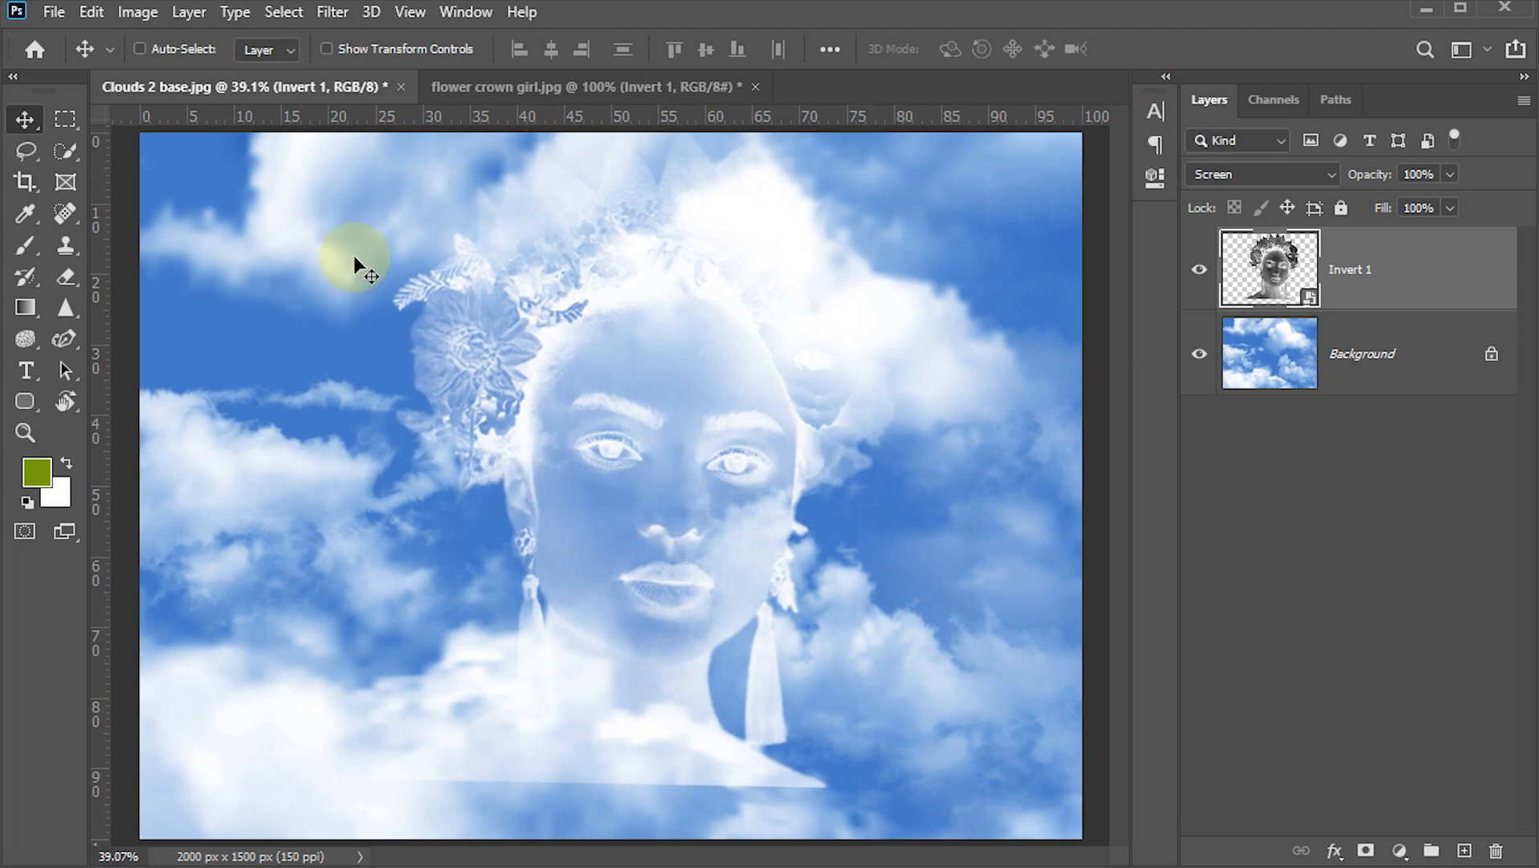
- Apply a Gaussian Blur smart filter with a 3-pixel radius to the portrait
click(326, 12)
mouse_move(381, 289)
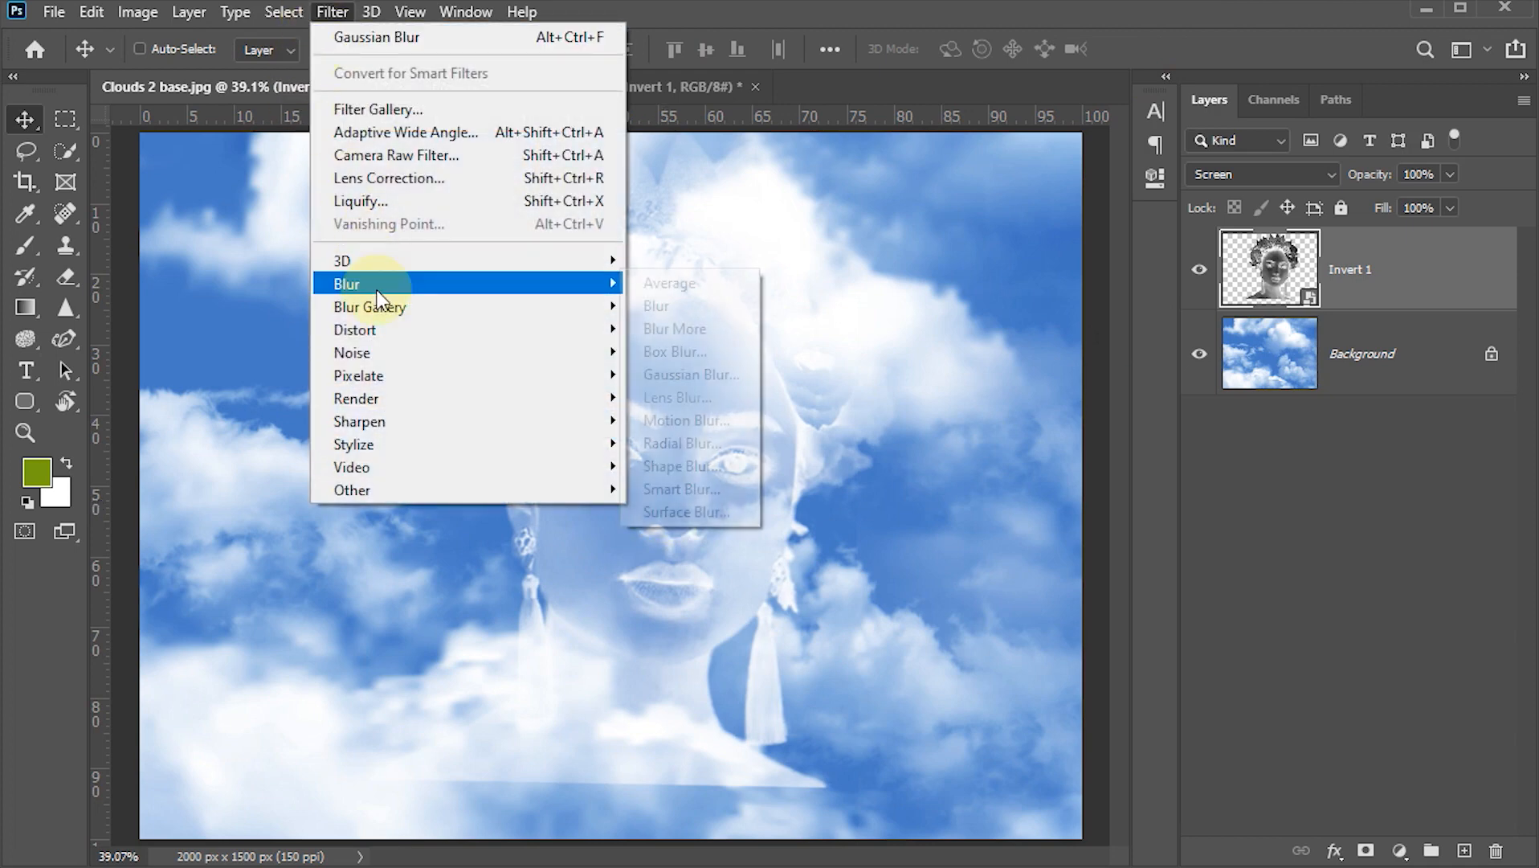
click(715, 376)
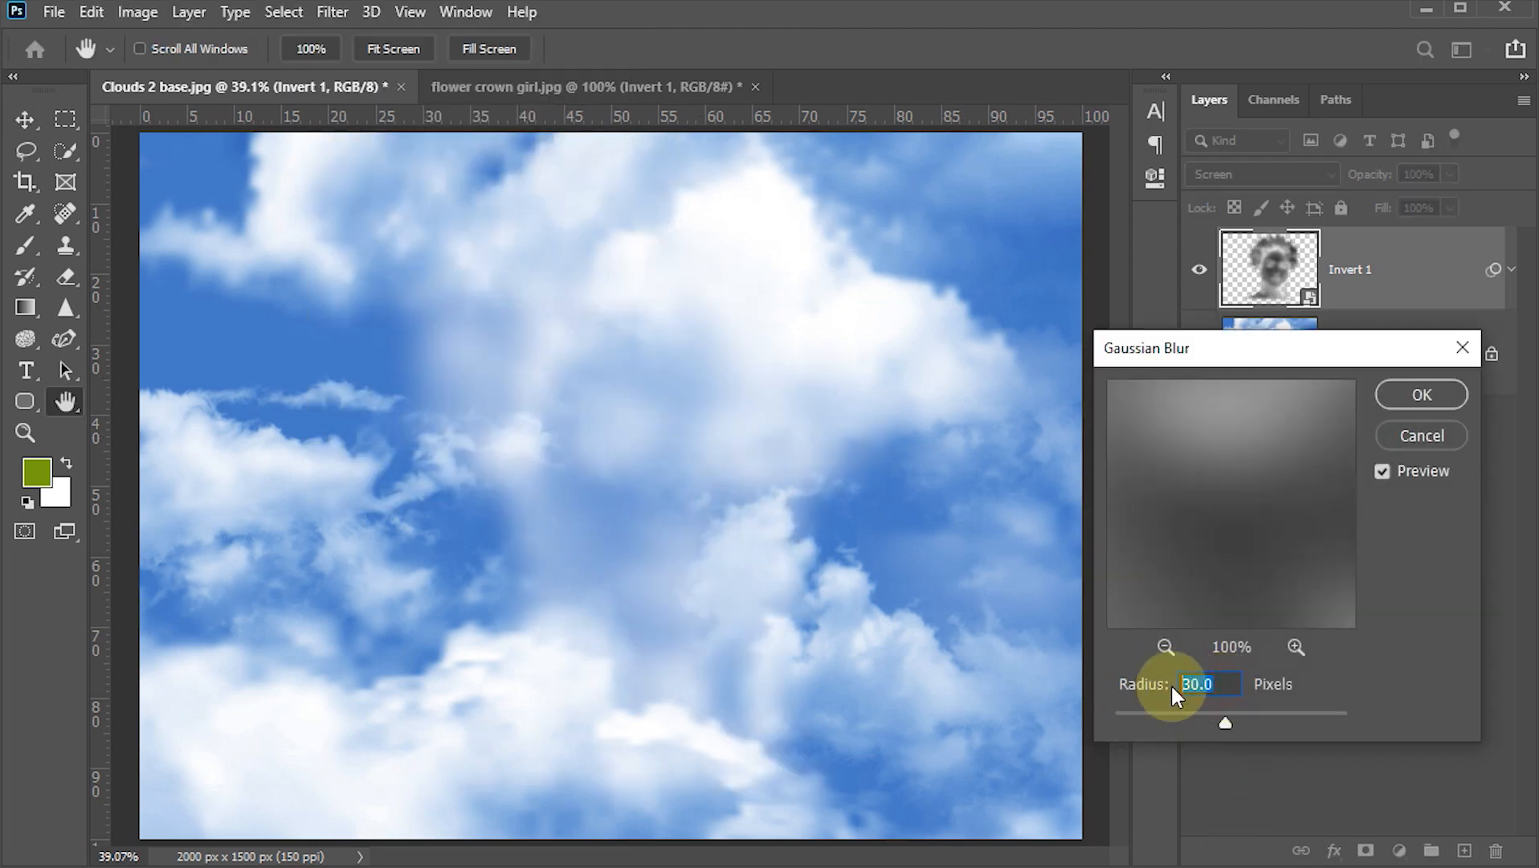
text(3)
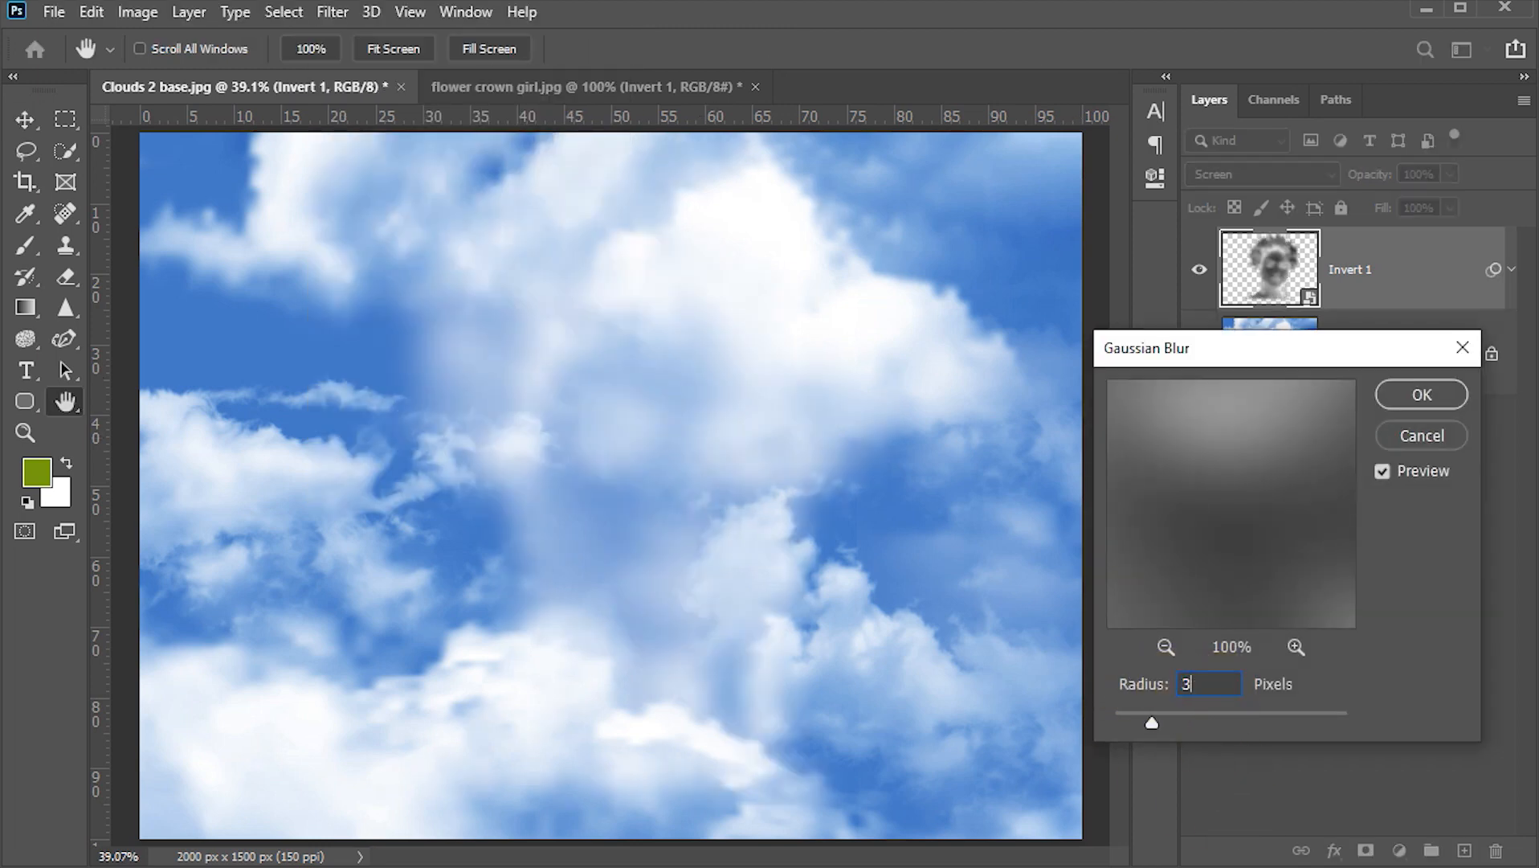
click(1405, 399)
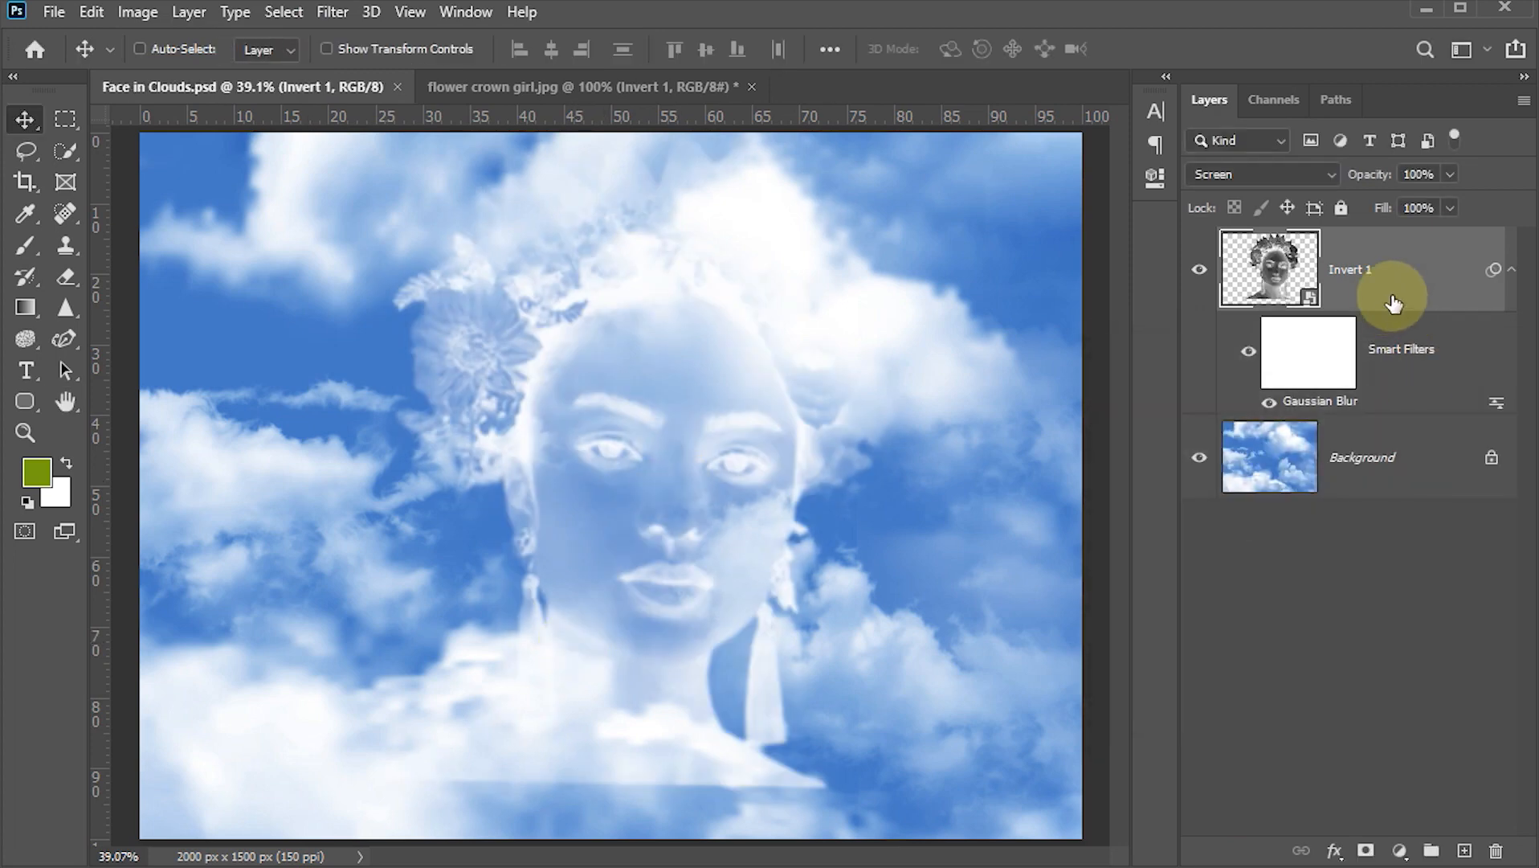
- Open the portrait layer's blending options and move the dialog aside to uncover the face
click(1436, 277)
double_click(1436, 277)
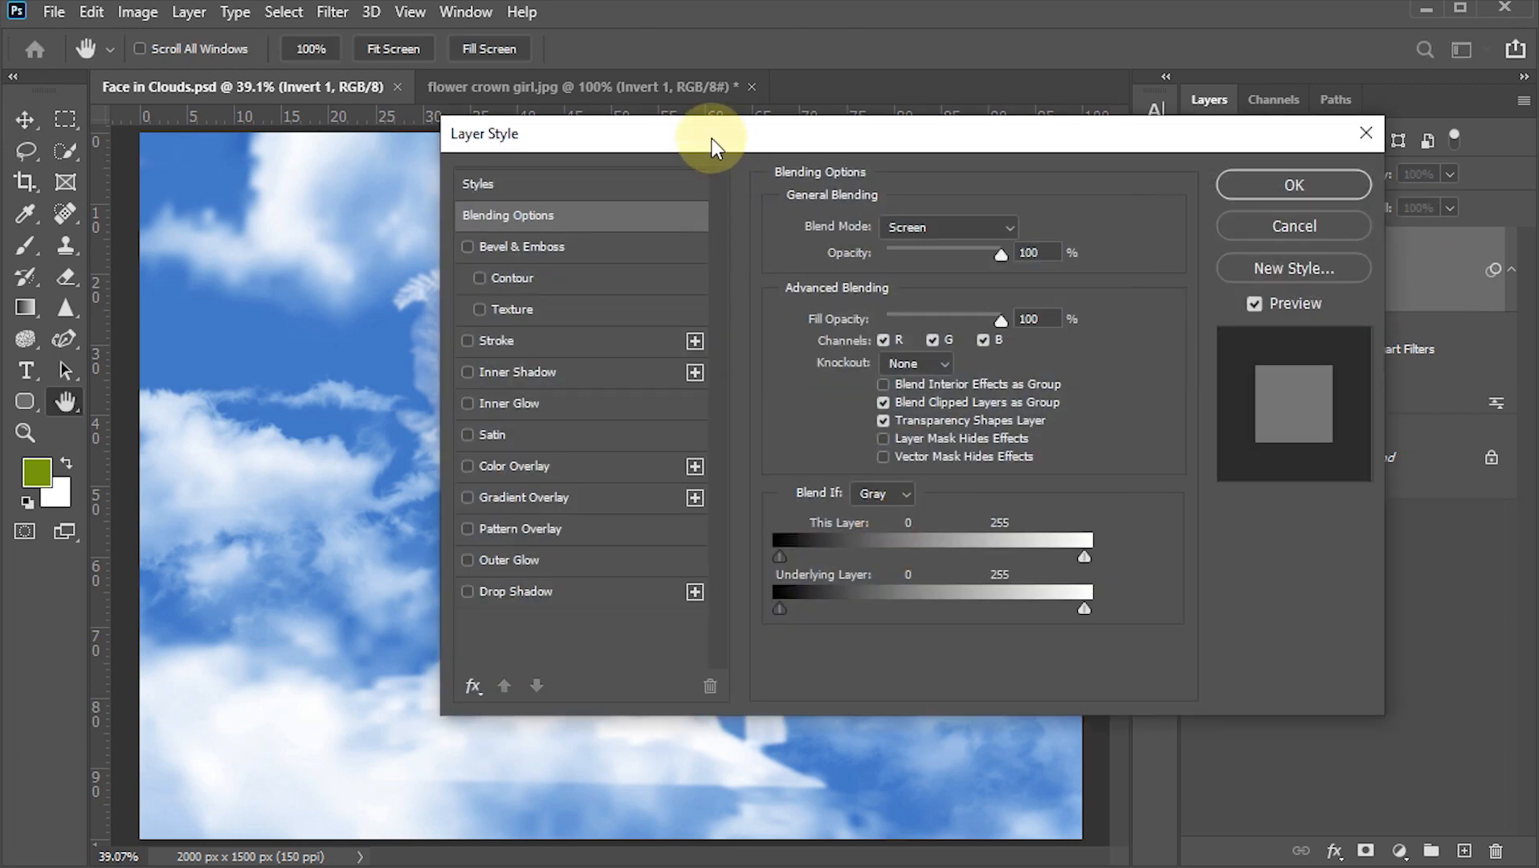
drag(712, 139, 980, 144)
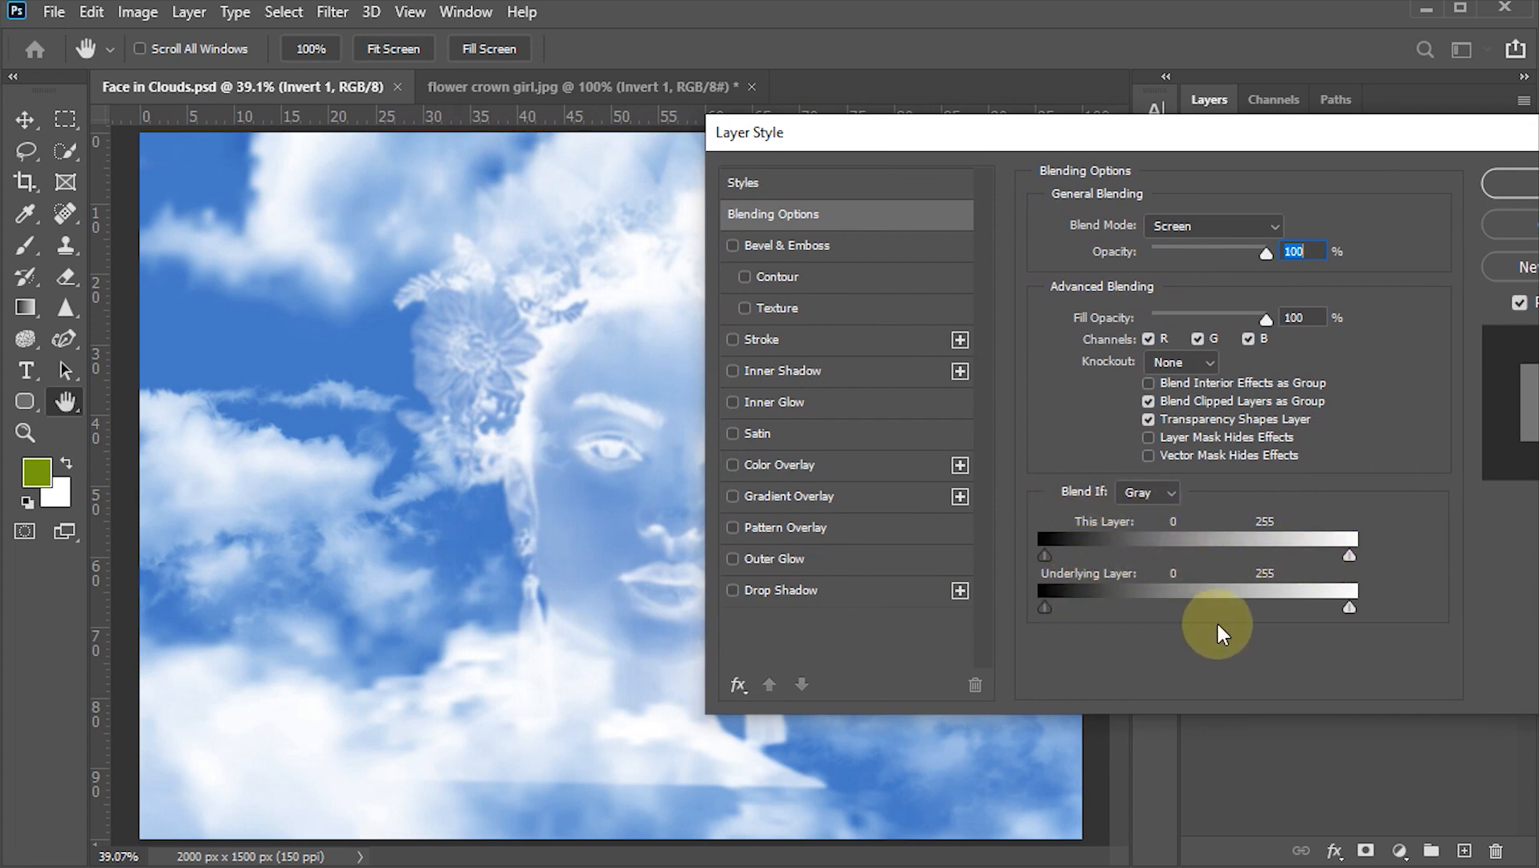
drag(894, 135, 980, 123)
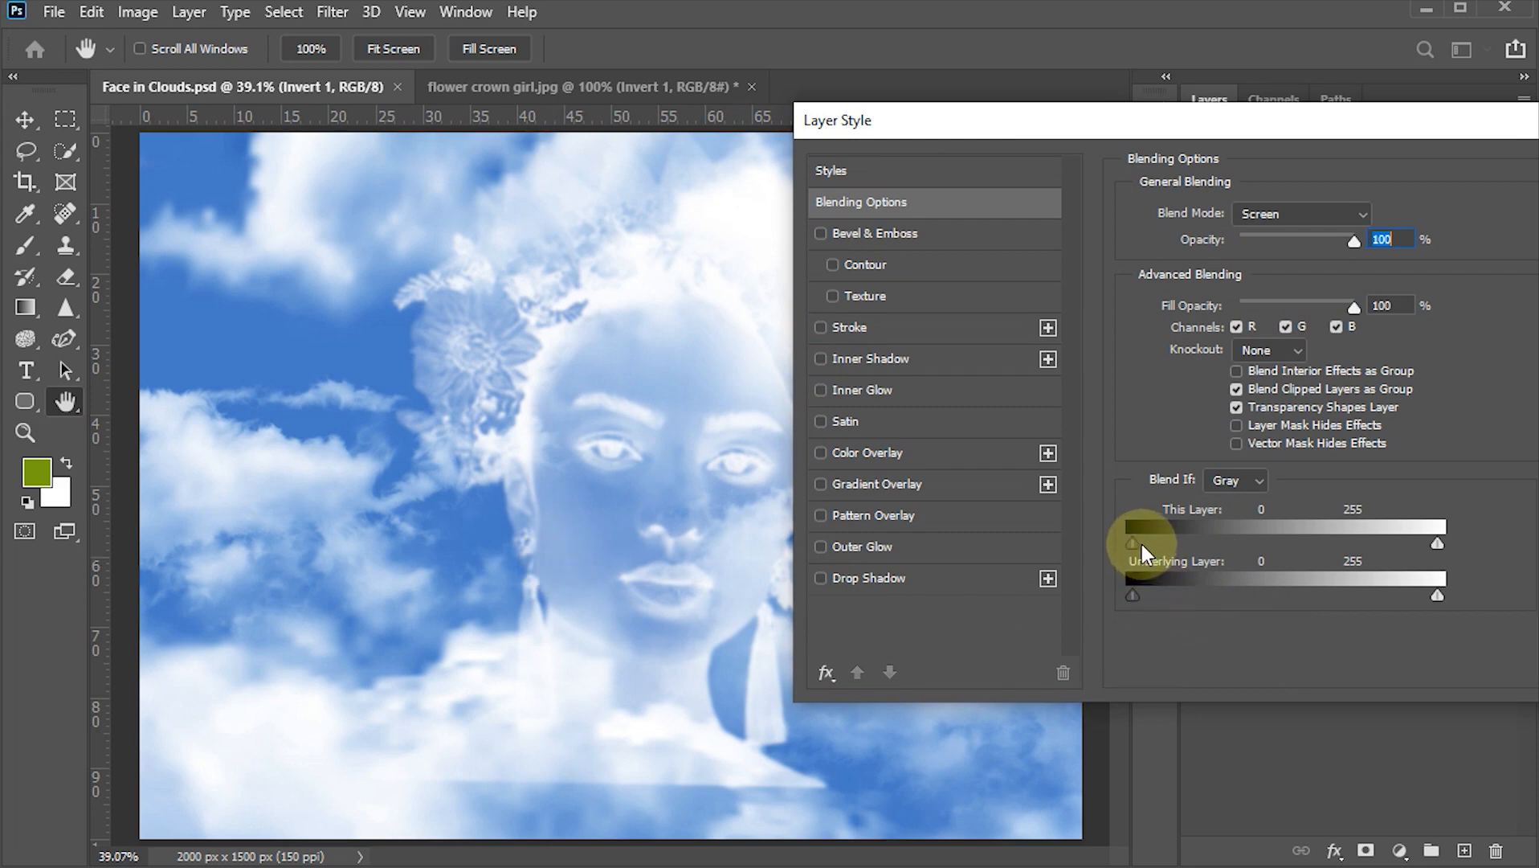
- Try the black and white Blend If sliders for This Layer and Underlying Layer, returning each to its end
mouse_move(1133, 544)
mouse_down()
mouse_move(1316, 542)
mouse_move(1122, 542)
mouse_up()
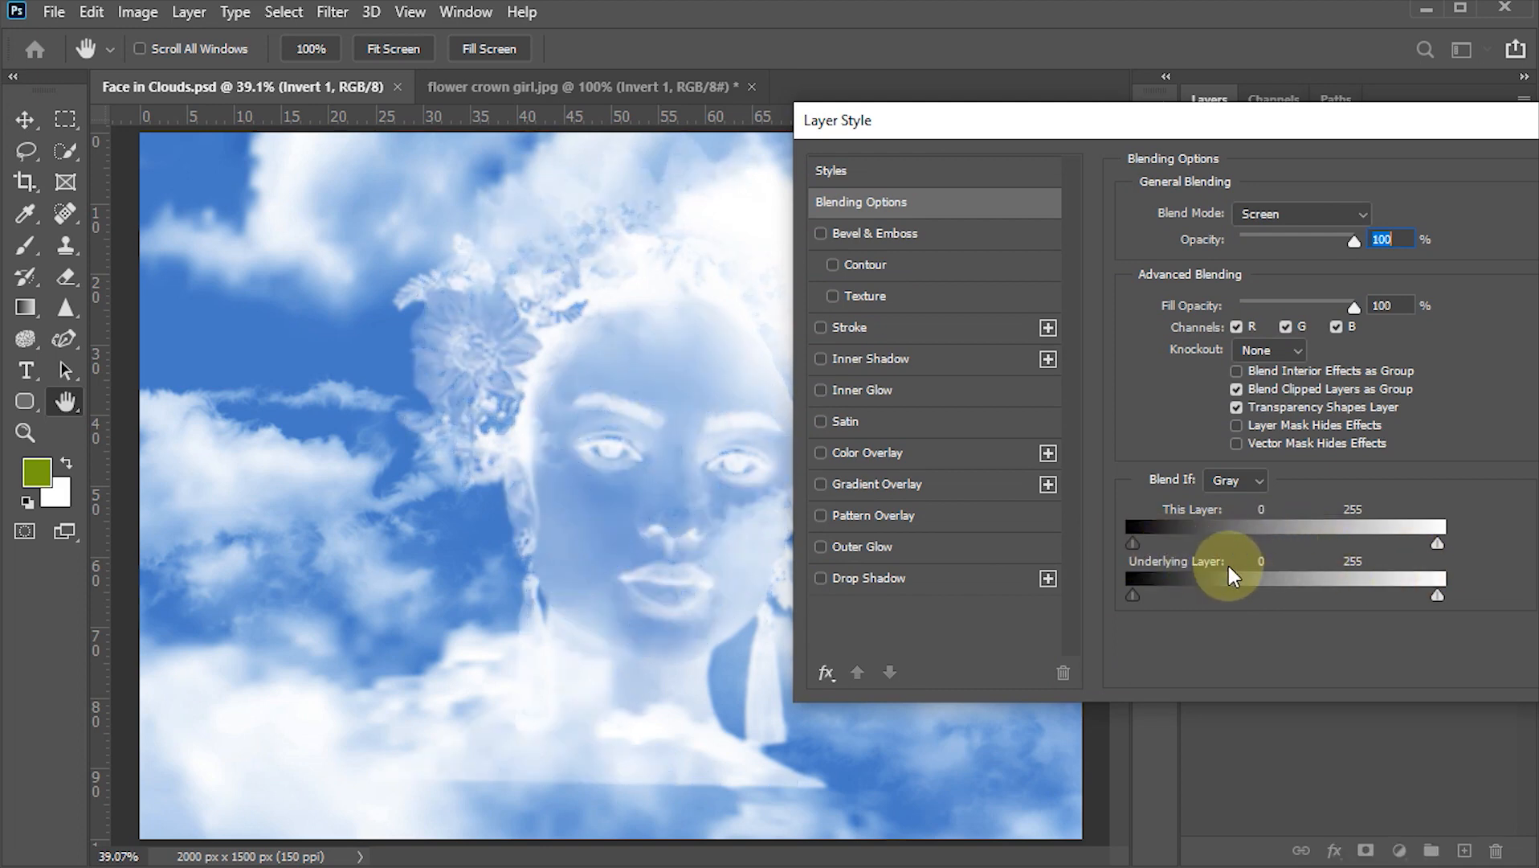
mouse_move(1437, 544)
mouse_down()
mouse_move(1328, 540)
mouse_move(1435, 537)
mouse_move(1443, 552)
mouse_up()
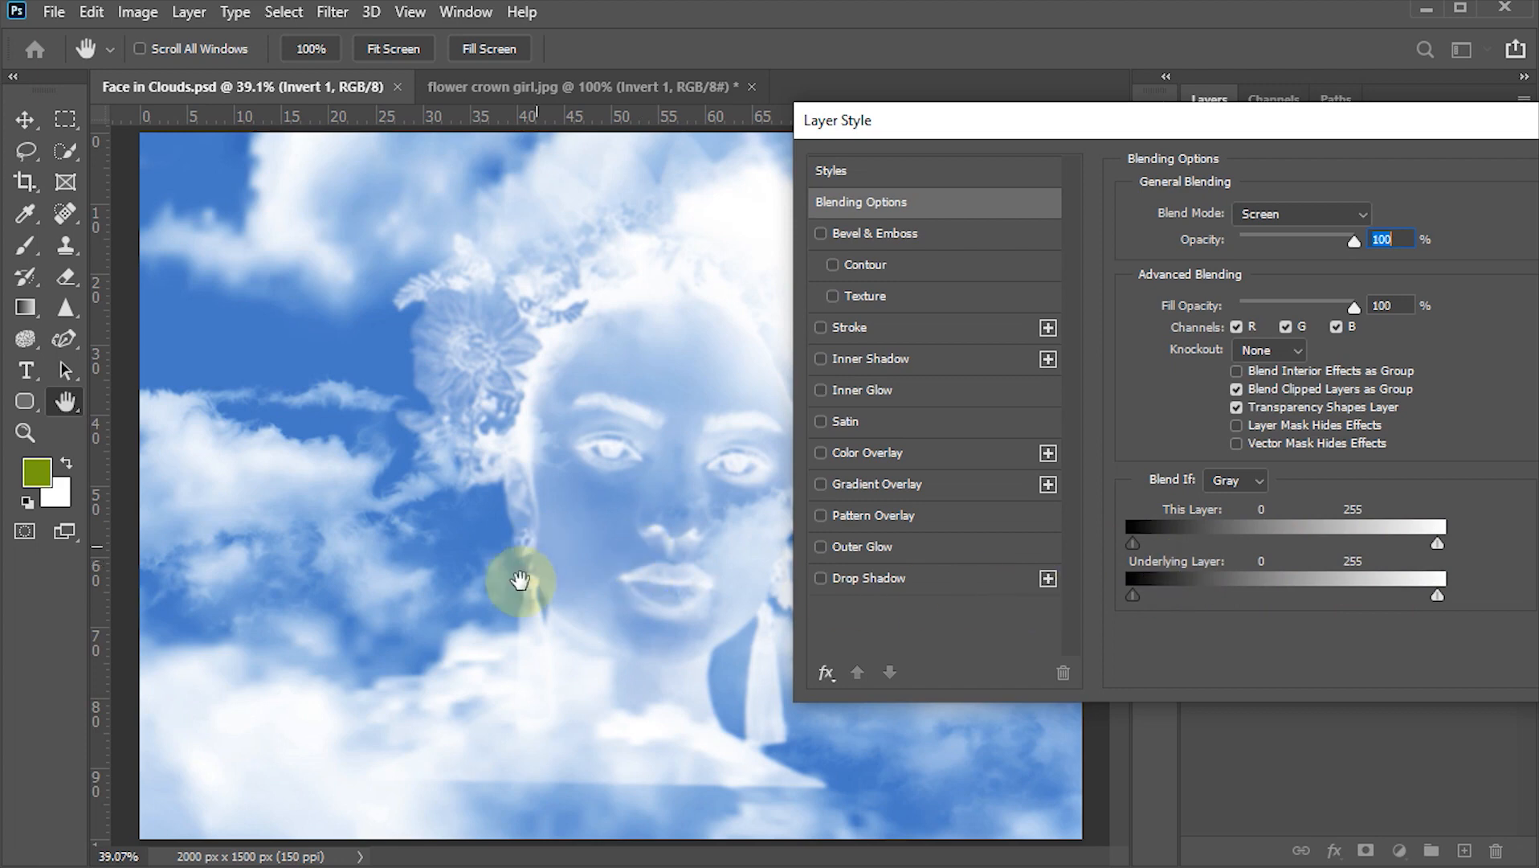
mouse_move(1134, 593)
mouse_down()
mouse_move(1300, 596)
mouse_move(1113, 593)
mouse_up()
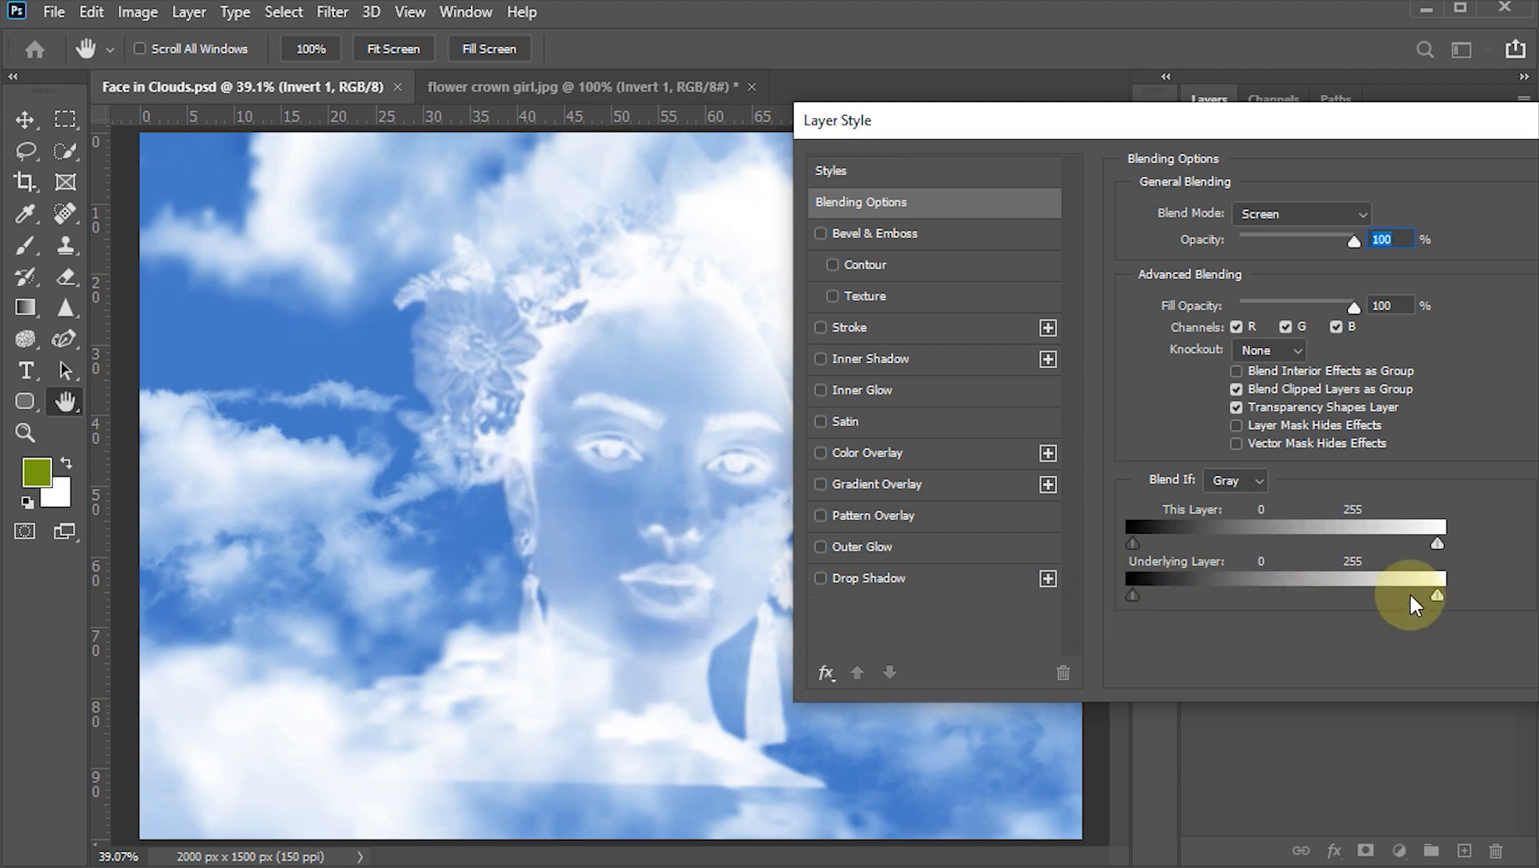
mouse_move(1412, 596)
mouse_down()
mouse_move(1323, 596)
mouse_move(1442, 596)
mouse_up()
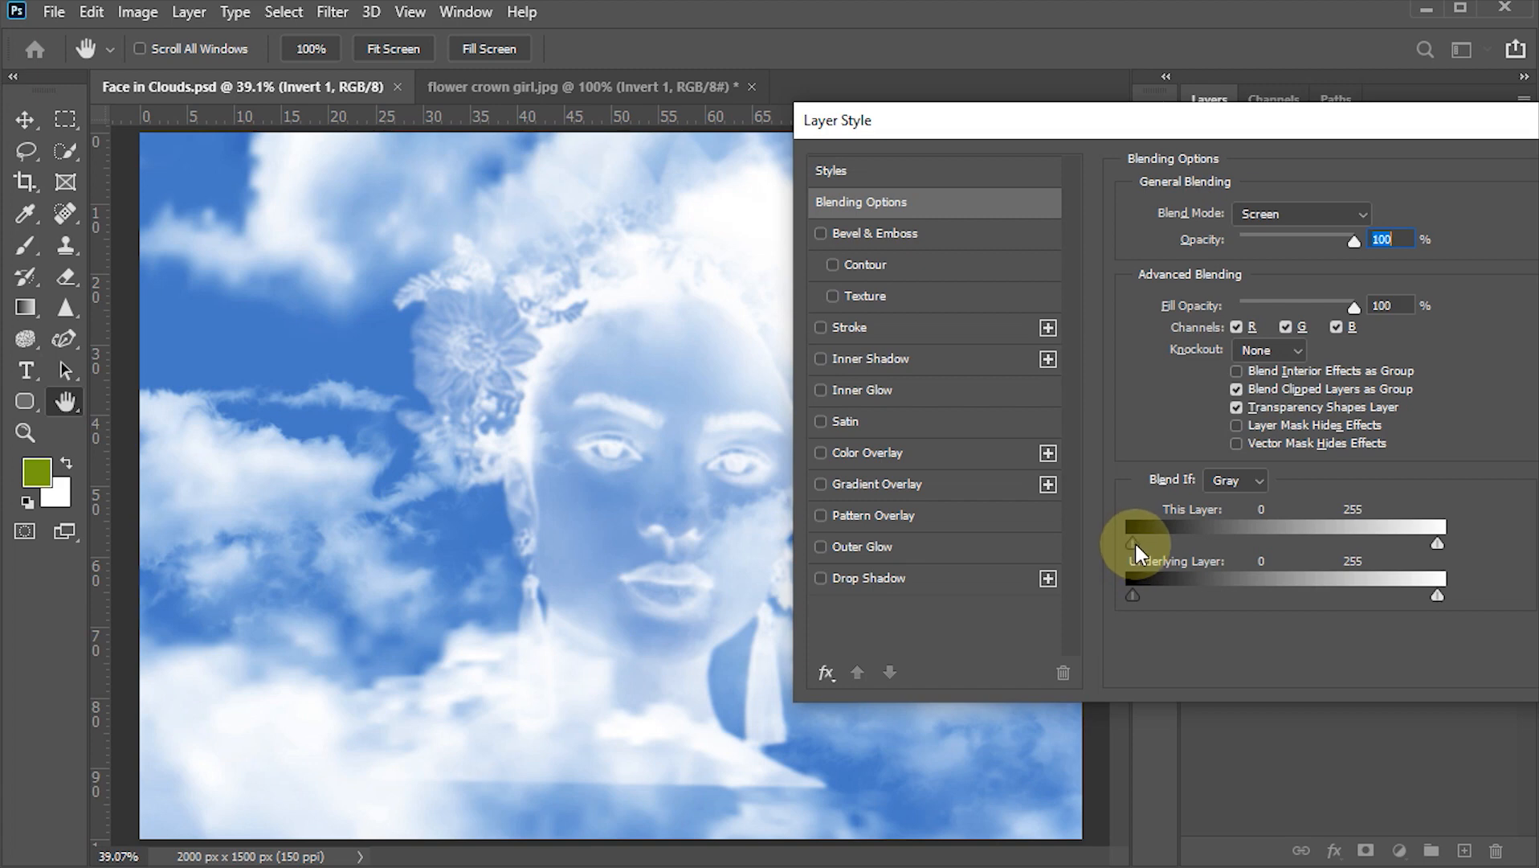
- Split the Blend If sliders to 0/133 for This Layer's blacks and 165/255 for the Underlying Layer's whites, and apply the settings
drag(1140, 541, 1151, 541)
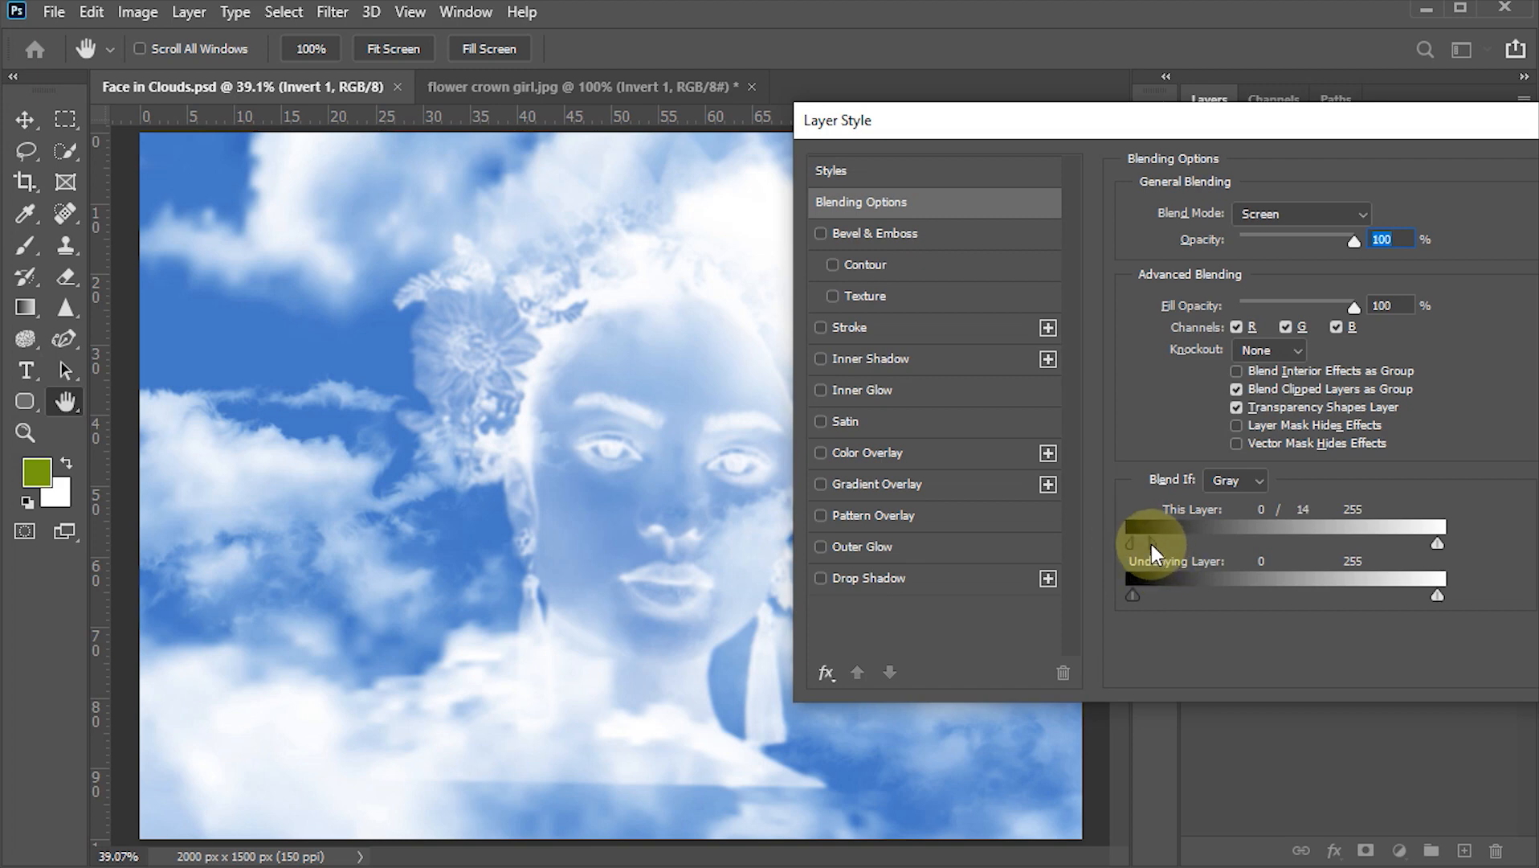
drag(1151, 544, 1293, 546)
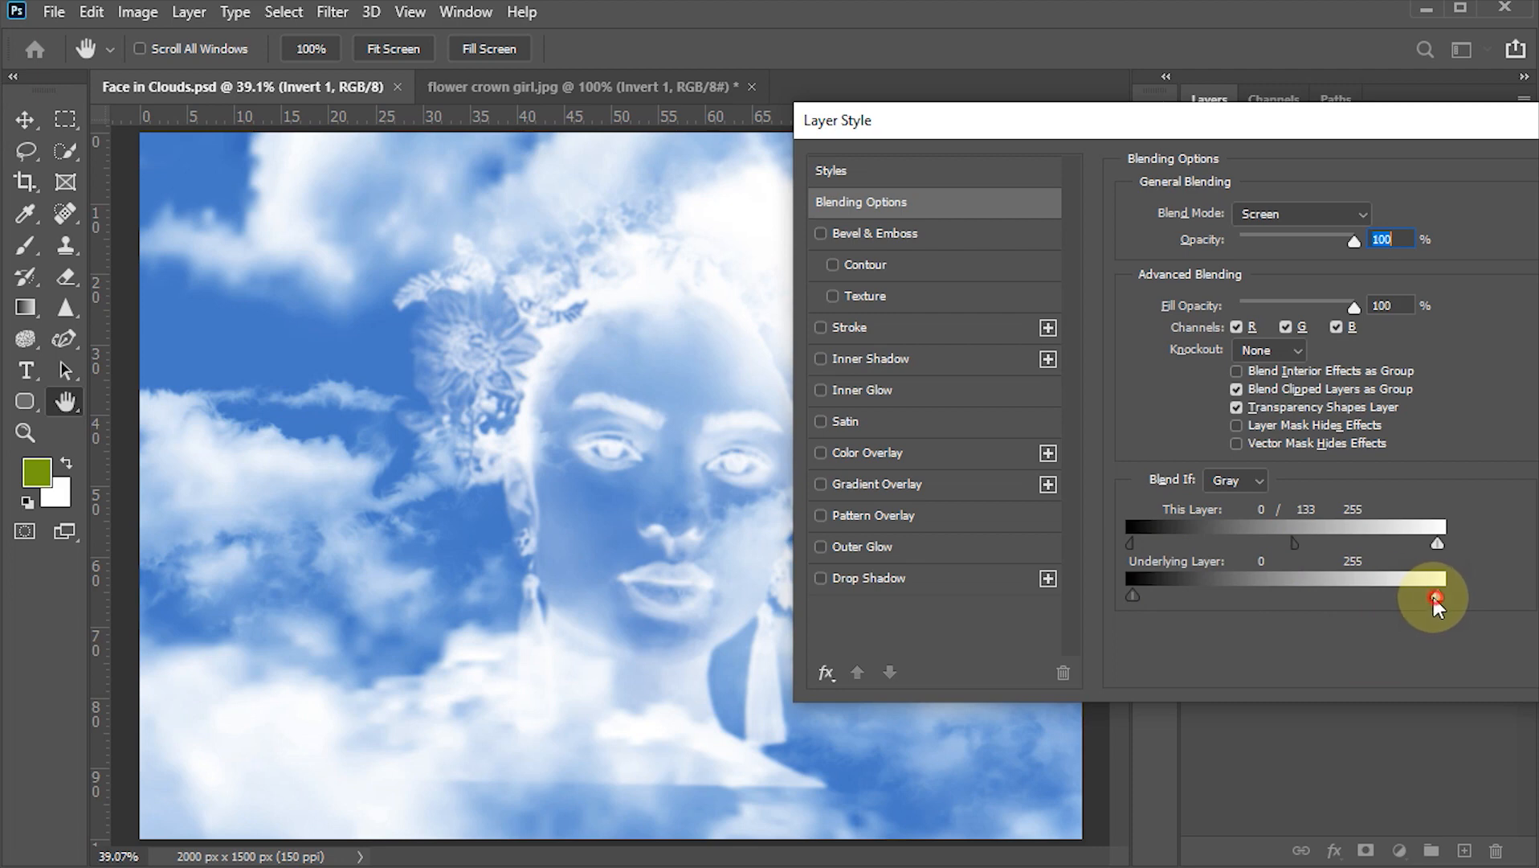
drag(1435, 597, 1331, 599)
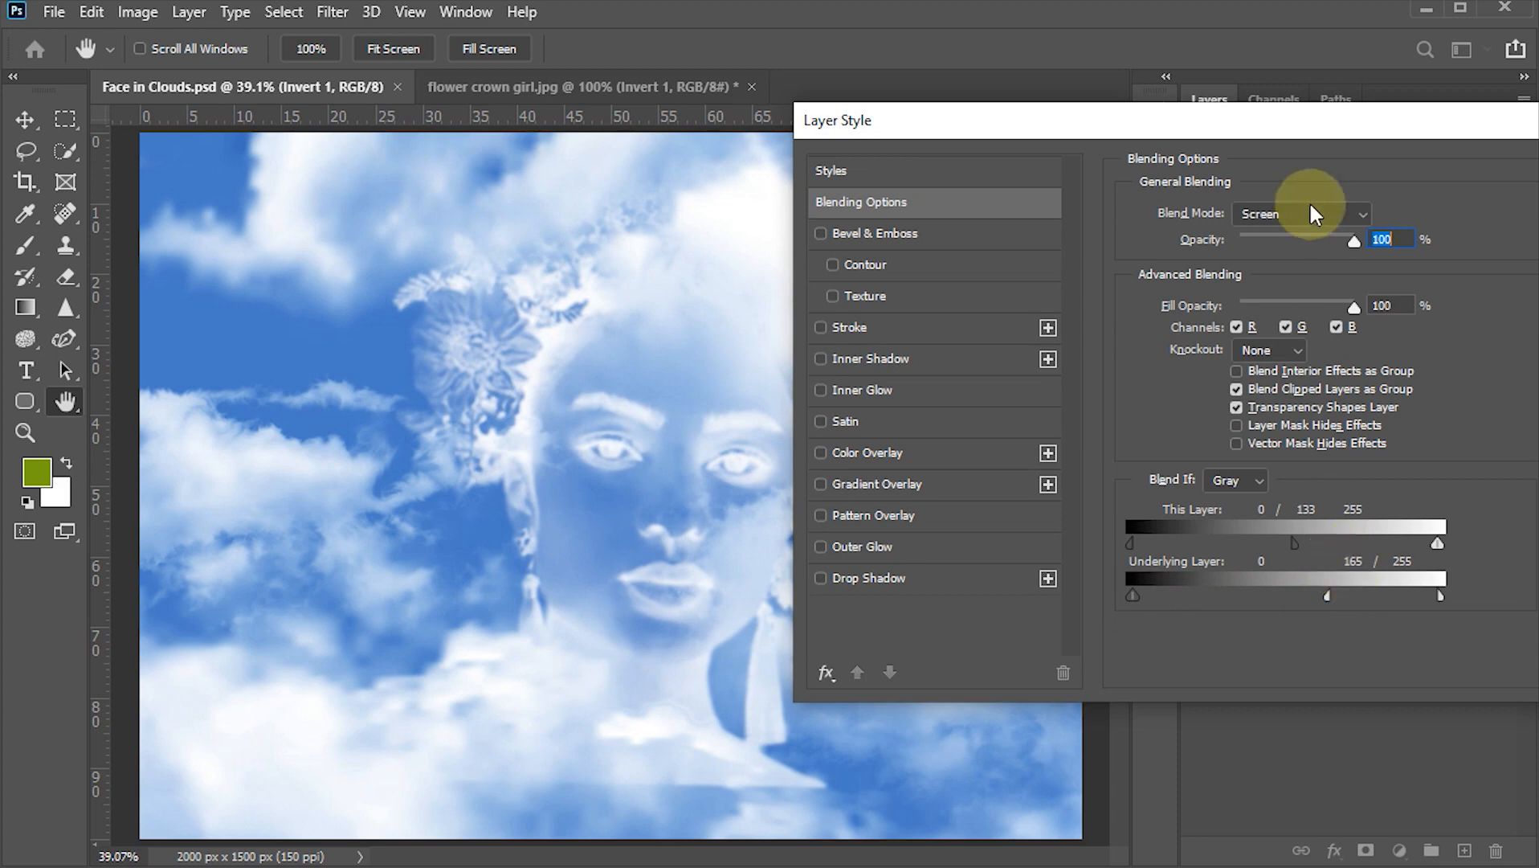
drag(1321, 122, 981, 121)
click(1297, 170)
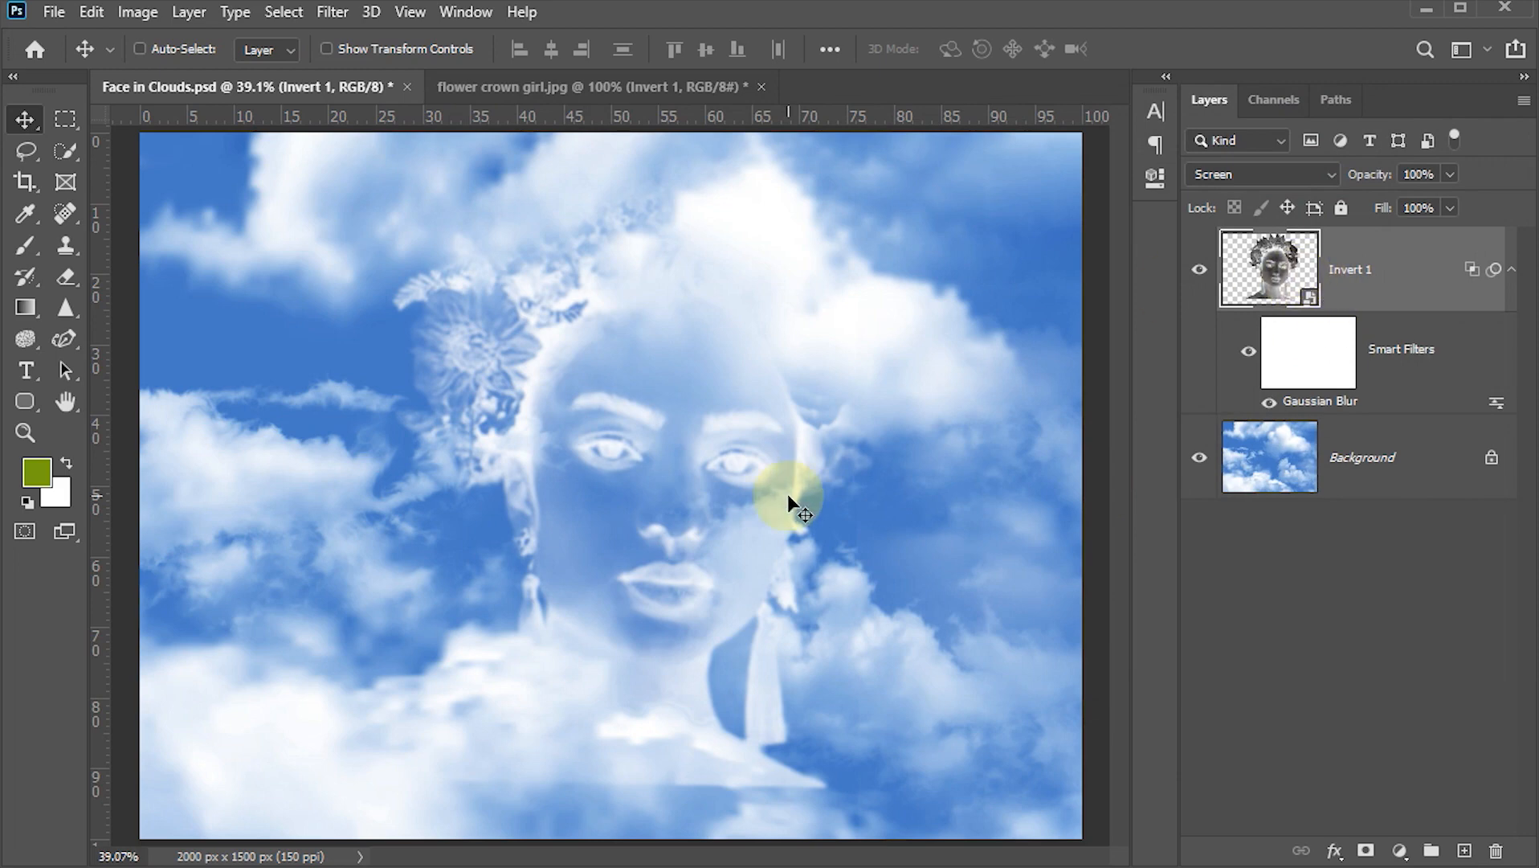
- Add a layer mask to the portrait and paint out the hard bust edge and the tassel beside the neck with a soft black brush, about 175 px
click(1365, 850)
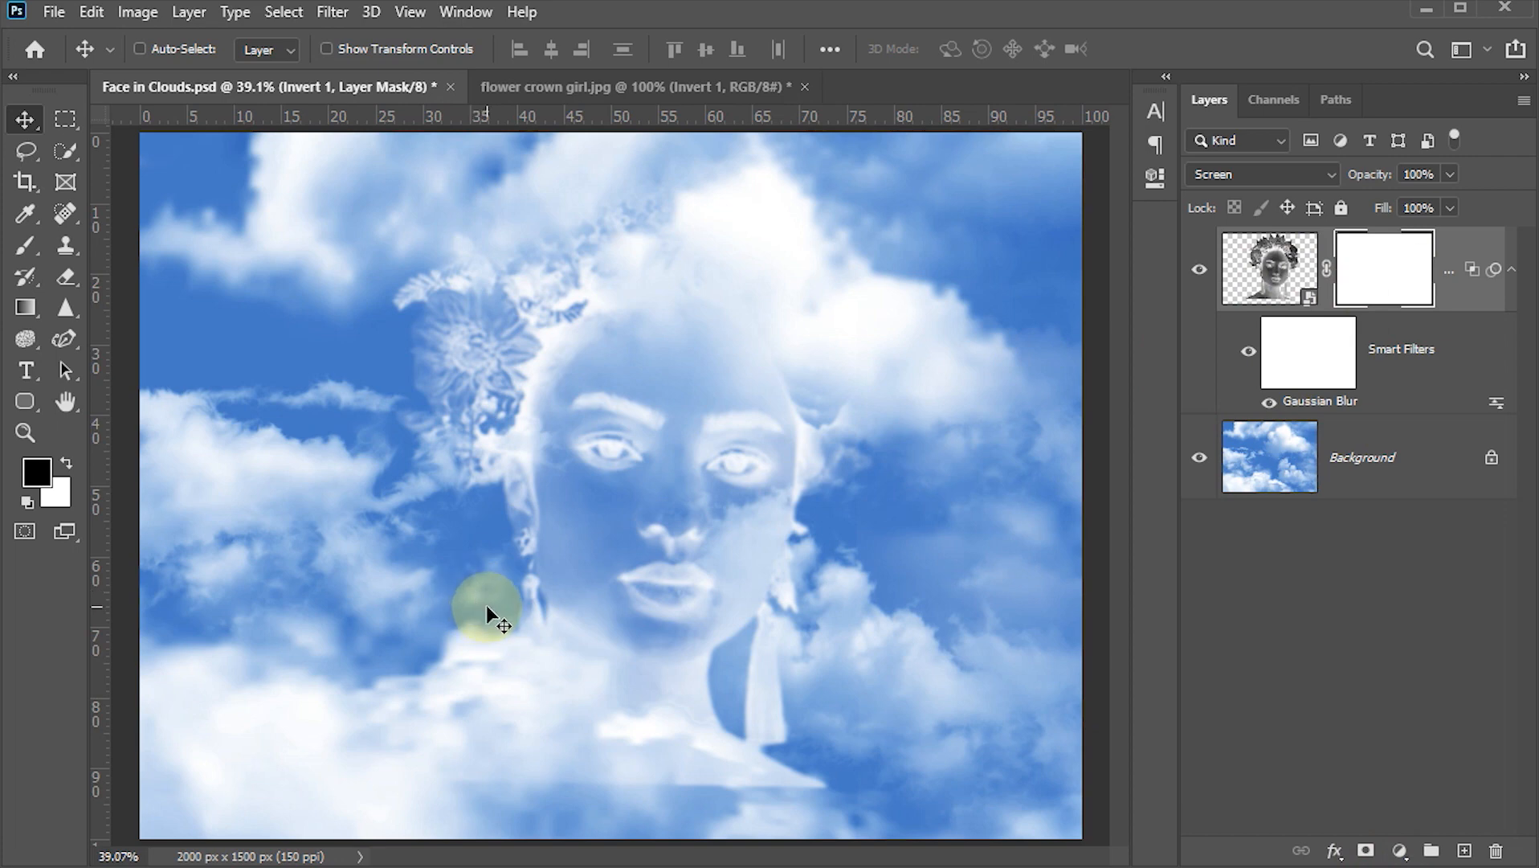
key(b)
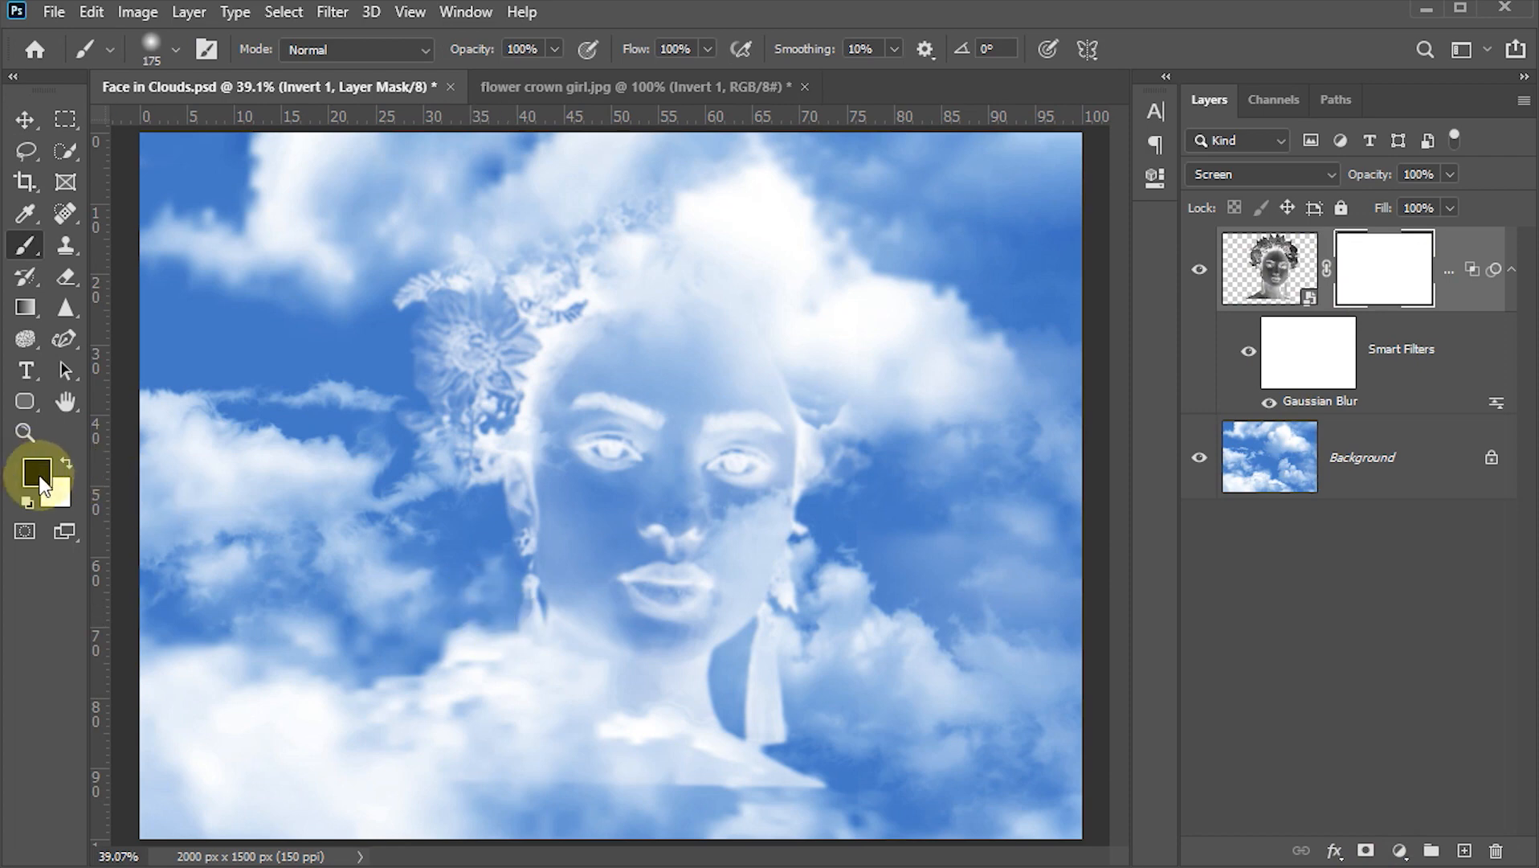
key(d)
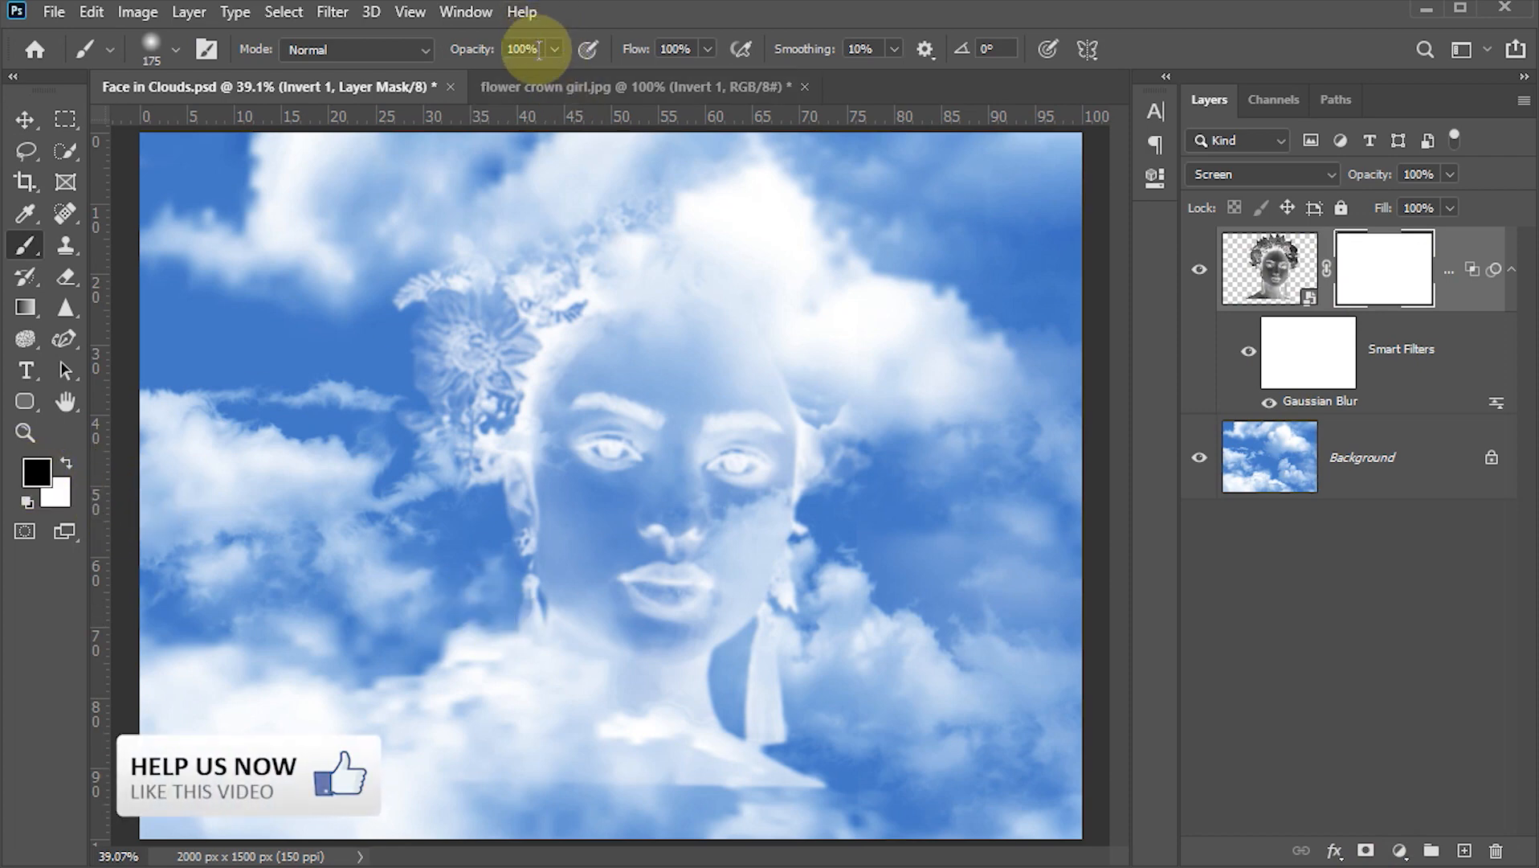
click(175, 51)
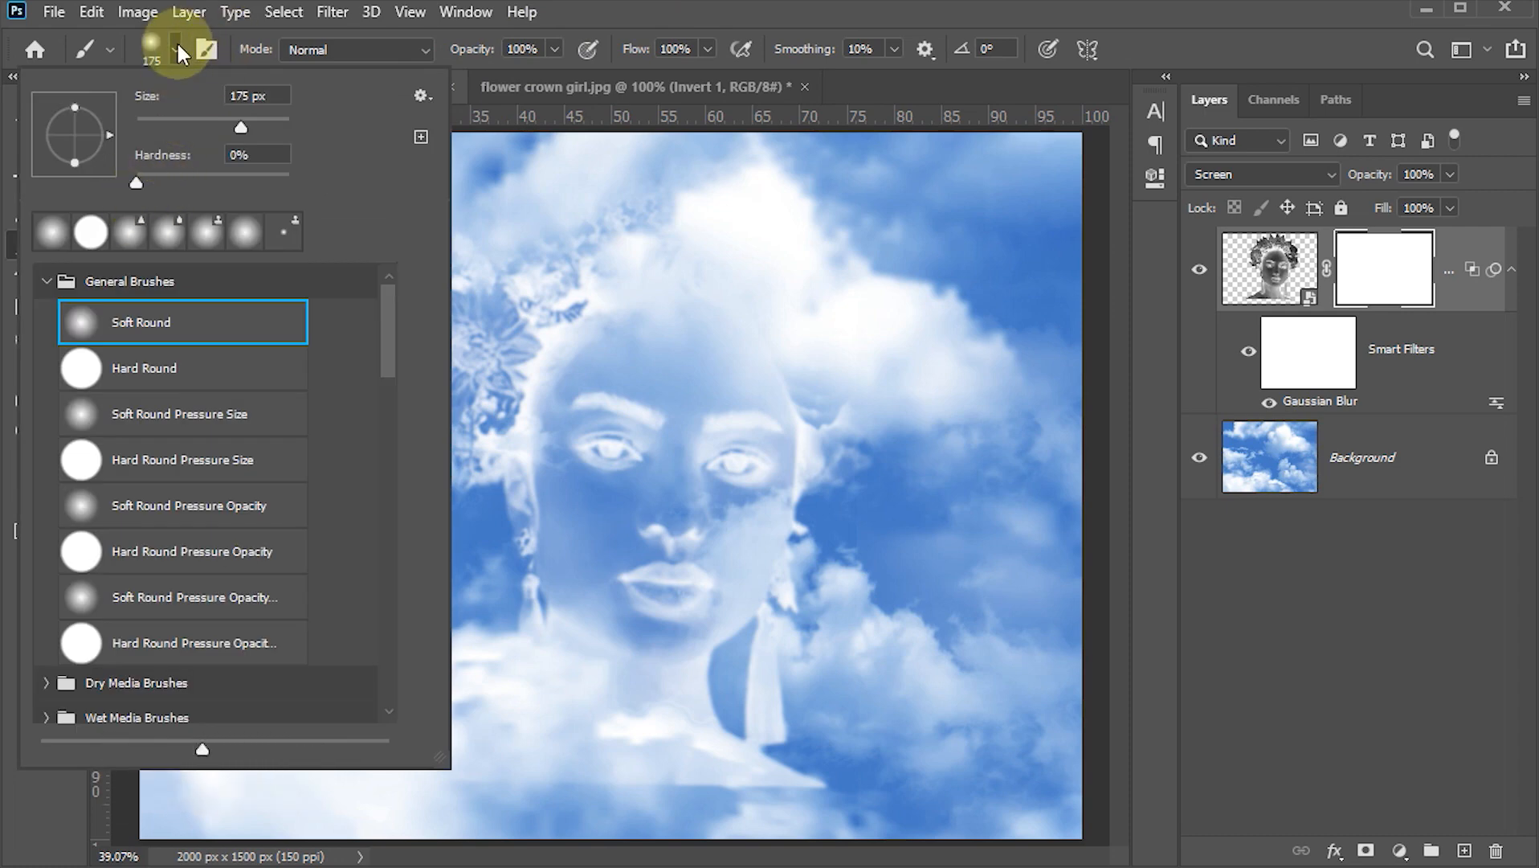
click(175, 49)
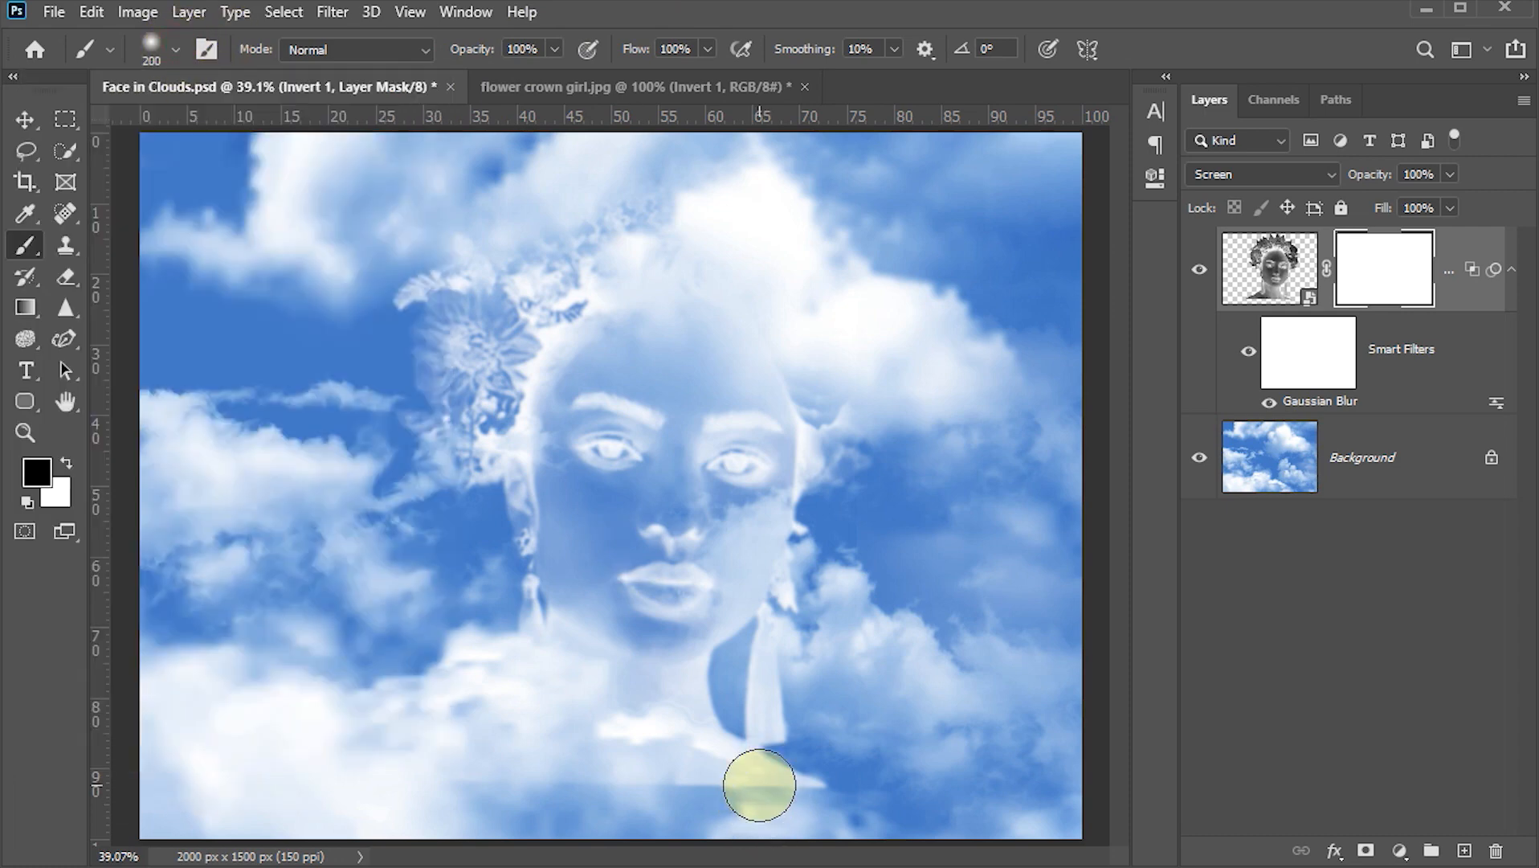
mouse_move(759, 785)
mouse_down()
mouse_move(839, 783)
mouse_move(424, 781)
mouse_move(482, 785)
mouse_up()
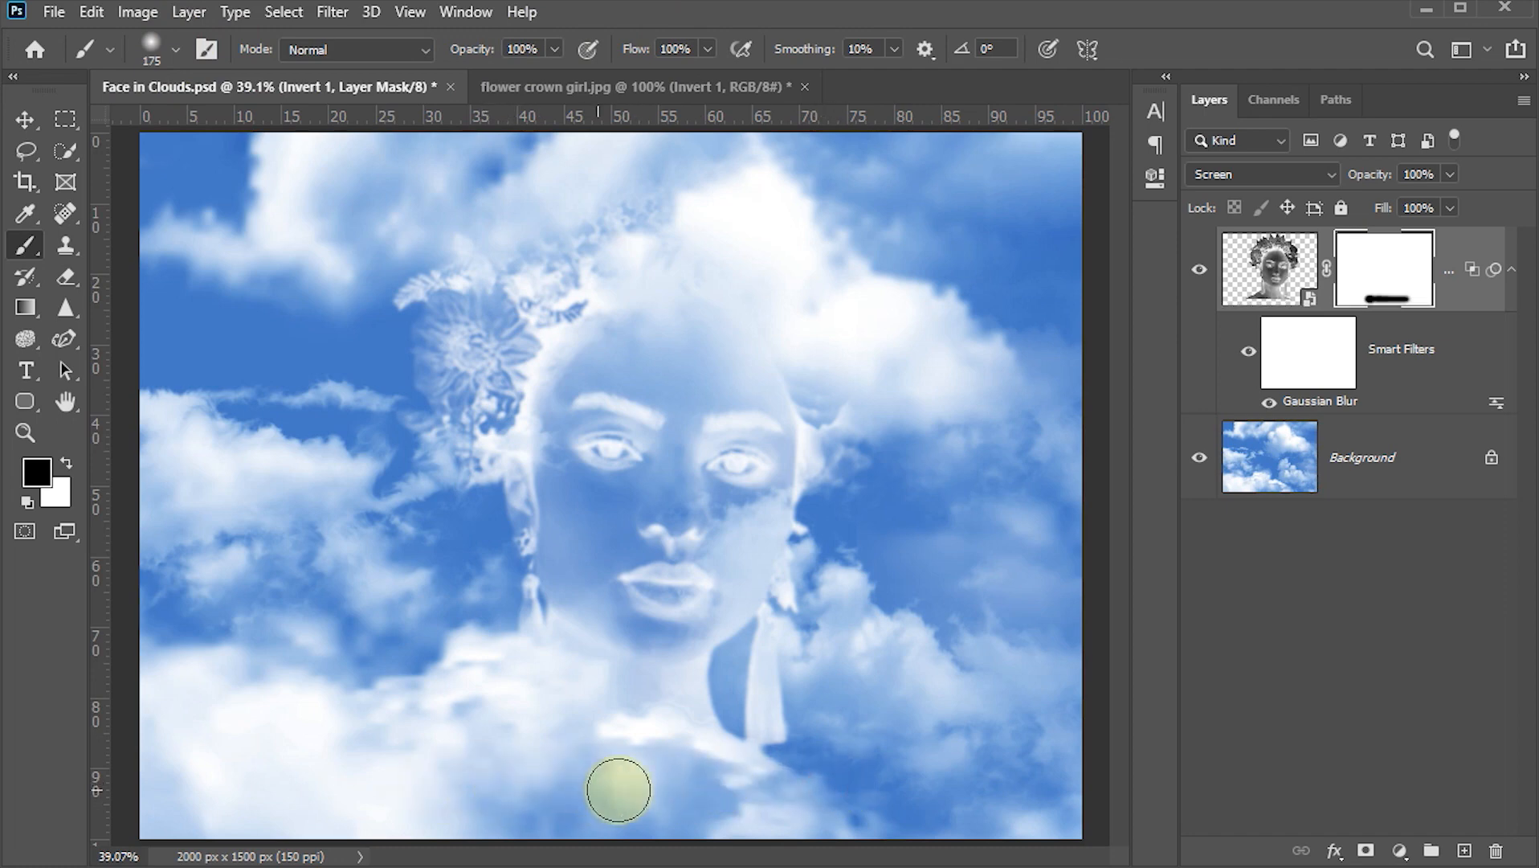
mouse_move(704, 789)
mouse_down()
mouse_move(473, 785)
mouse_move(326, 717)
mouse_move(400, 759)
mouse_up()
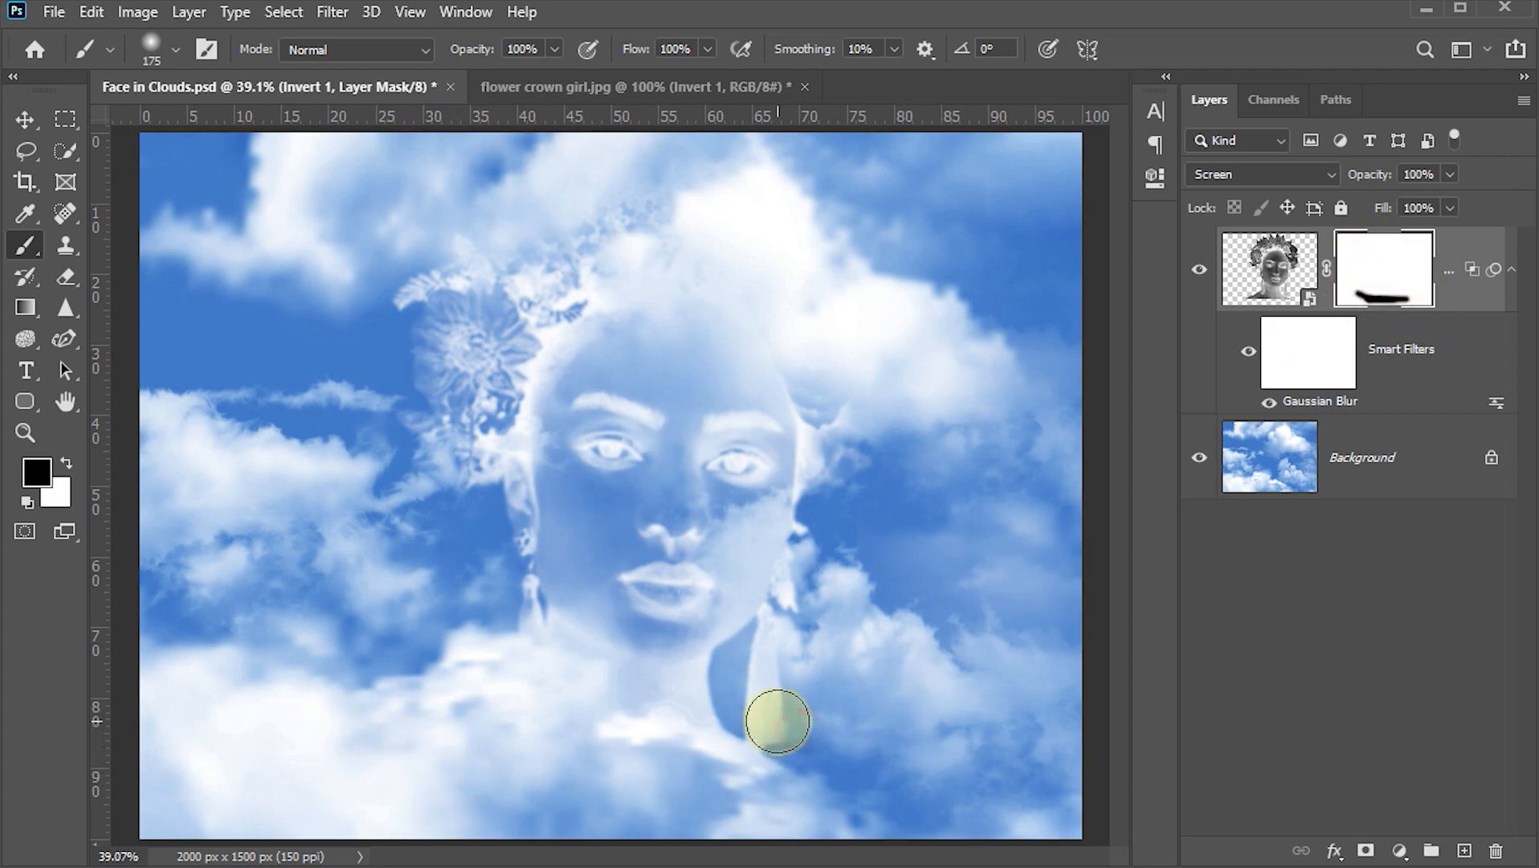
mouse_move(760, 711)
mouse_down()
mouse_move(796, 684)
mouse_move(776, 675)
mouse_move(782, 658)
mouse_move(822, 692)
mouse_move(819, 766)
mouse_move(800, 788)
mouse_move(843, 755)
mouse_up()
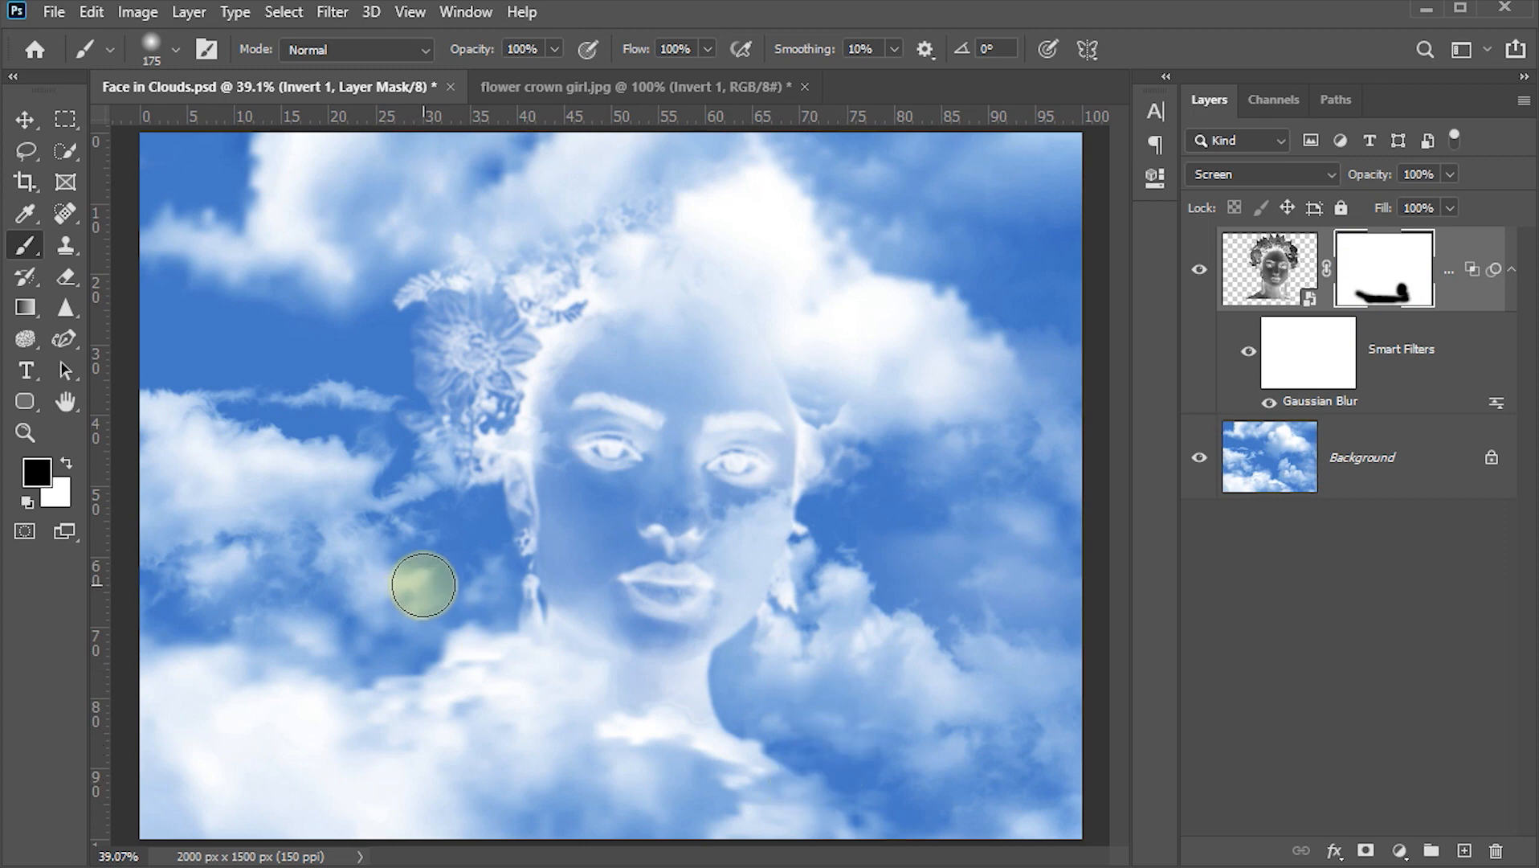
- Soften the flower crown, hair and earring edges on the portrait's mask with black at 50% and 20% brush opacity, and restore 100% opacity
click(526, 49)
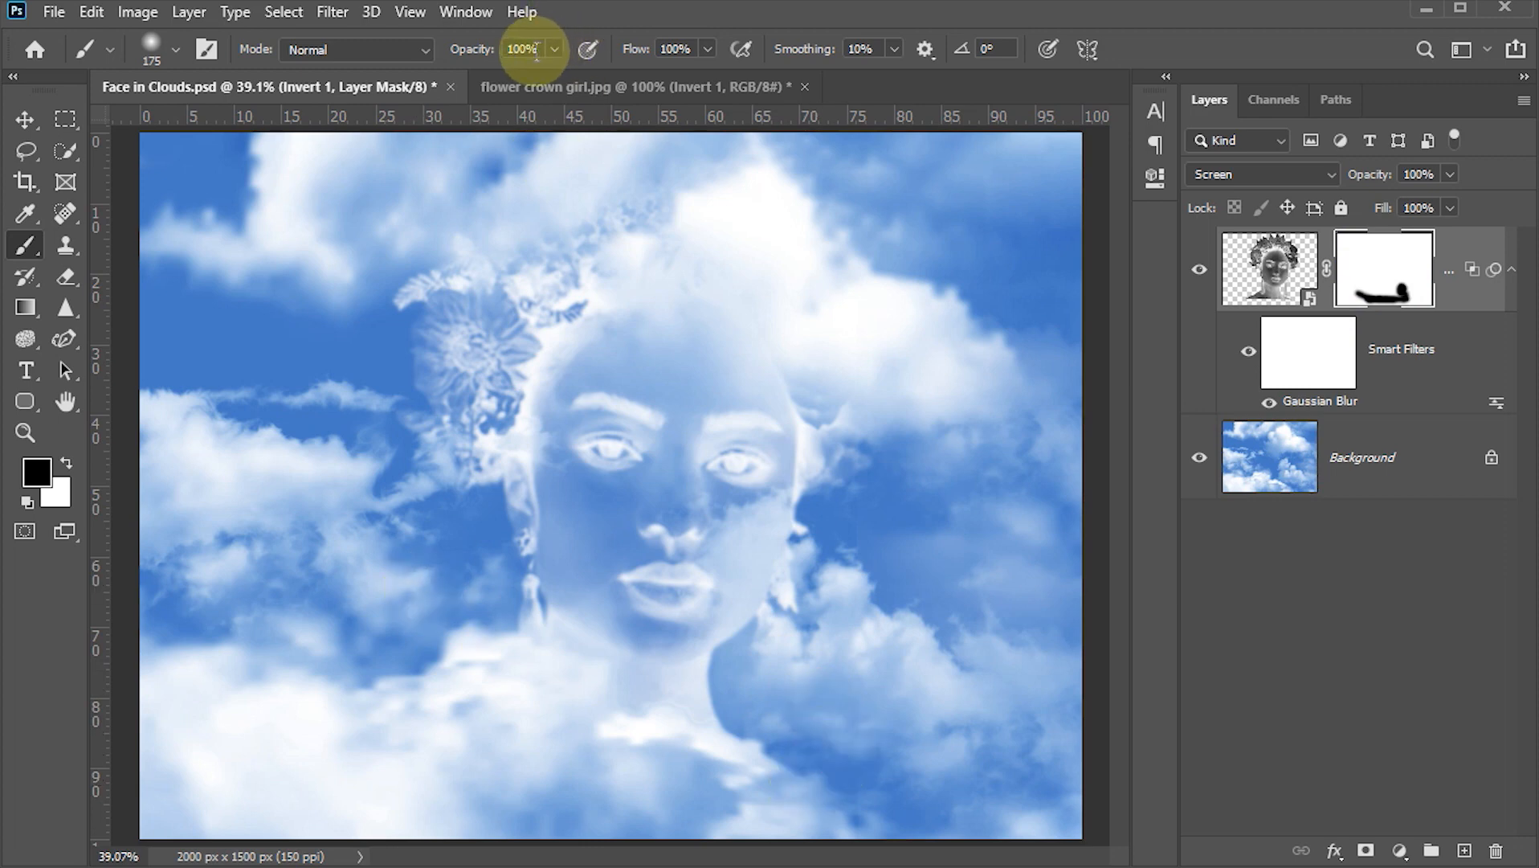
text(05)
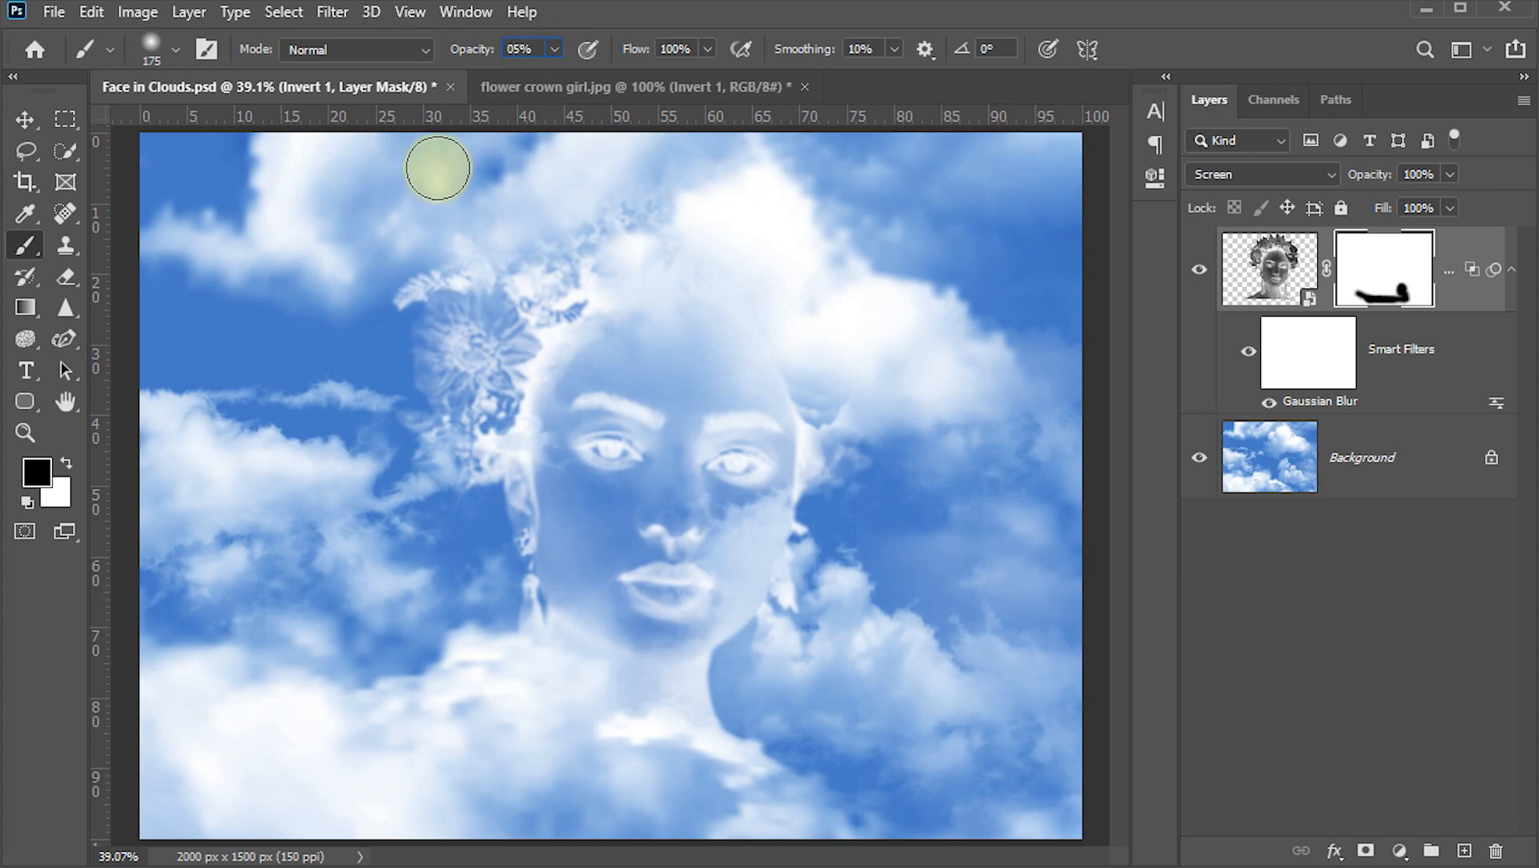
key(Return)
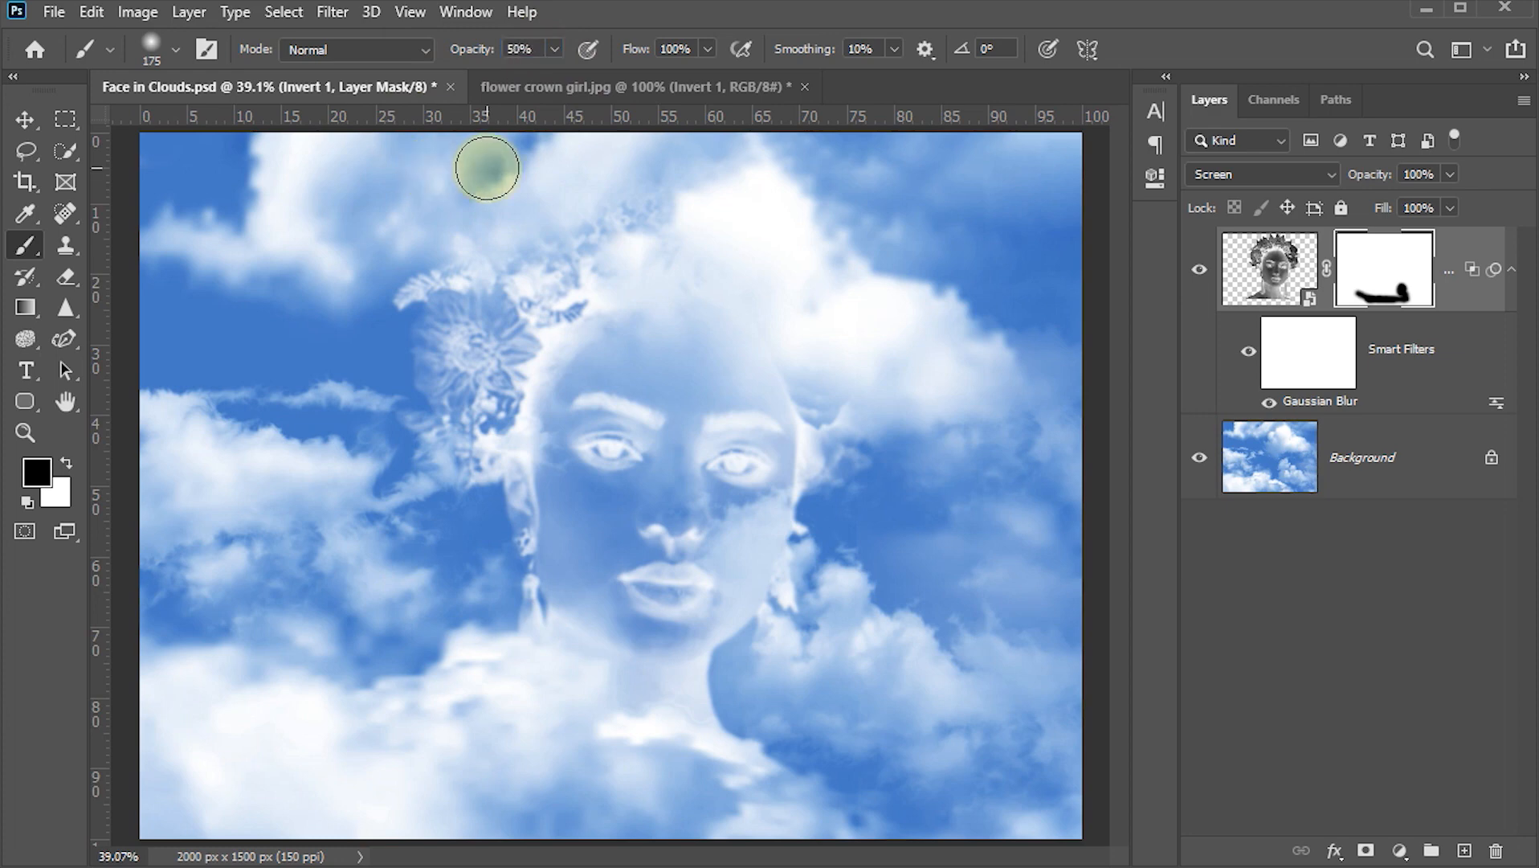
drag(378, 411, 392, 446)
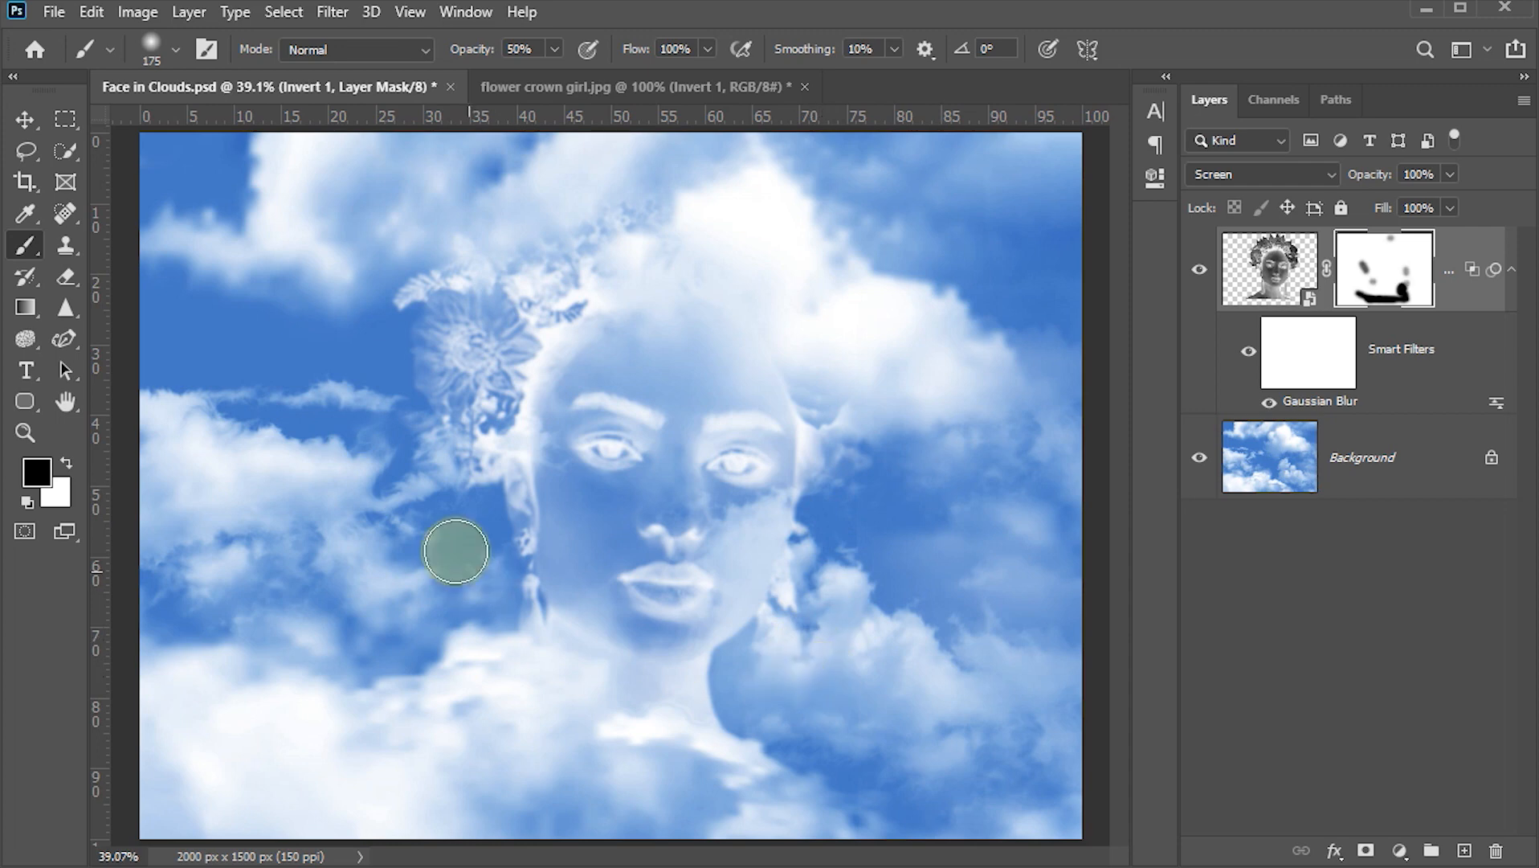
mouse_move(378, 481)
mouse_down()
mouse_move(344, 298)
mouse_move(423, 255)
mouse_move(377, 275)
mouse_move(405, 309)
mouse_up()
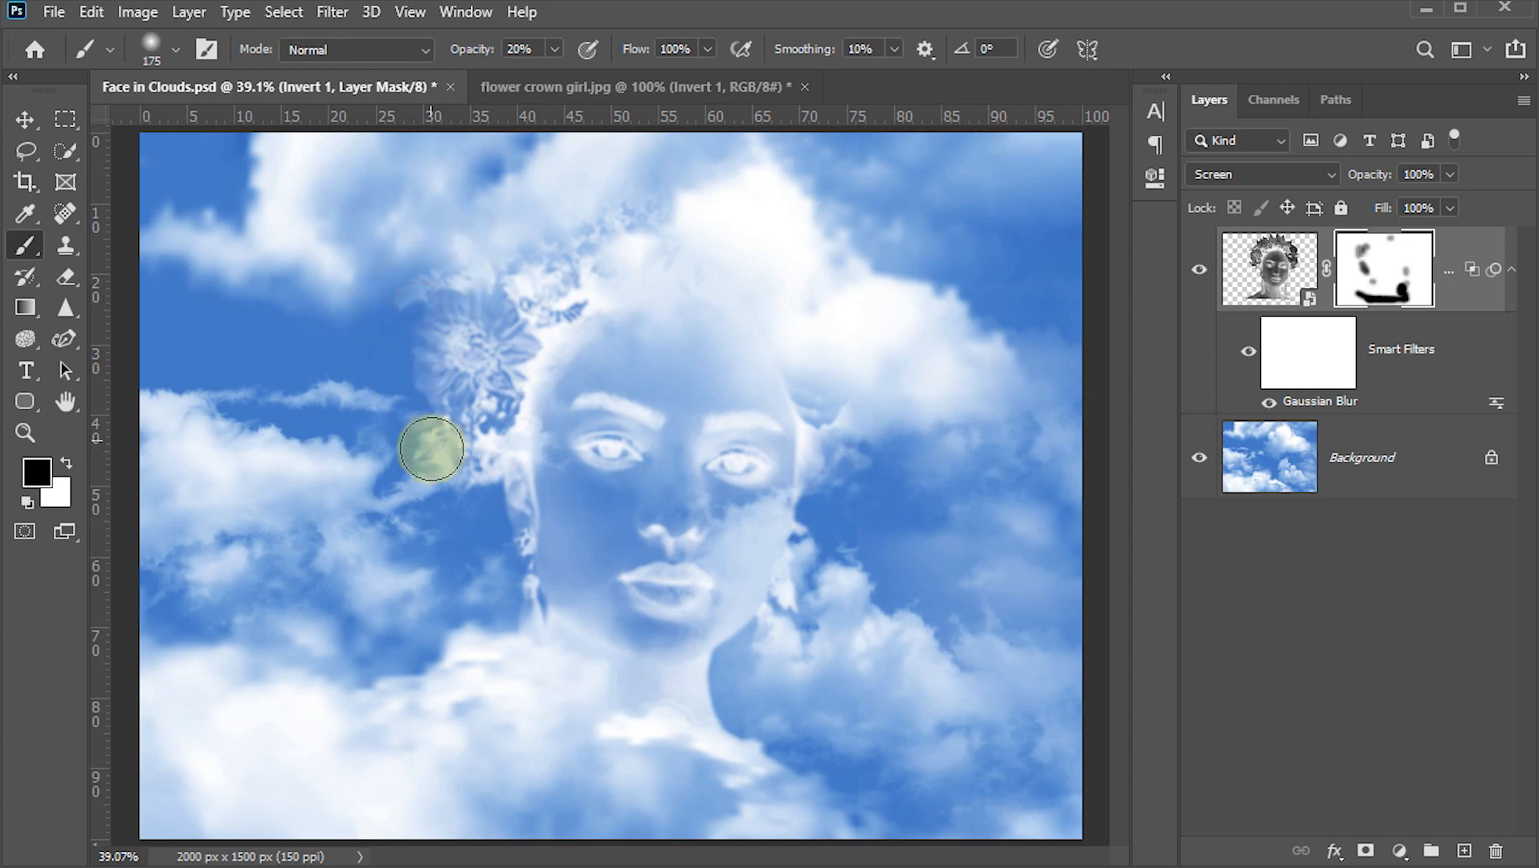
mouse_move(450, 533)
mouse_down()
mouse_move(498, 571)
mouse_move(492, 479)
mouse_move(491, 590)
mouse_move(518, 663)
mouse_move(515, 600)
mouse_move(515, 689)
mouse_up()
mouse_move(584, 737)
mouse_down()
mouse_move(842, 773)
mouse_move(777, 770)
mouse_move(749, 799)
mouse_move(357, 710)
mouse_move(810, 810)
mouse_move(460, 771)
mouse_up()
key(0)
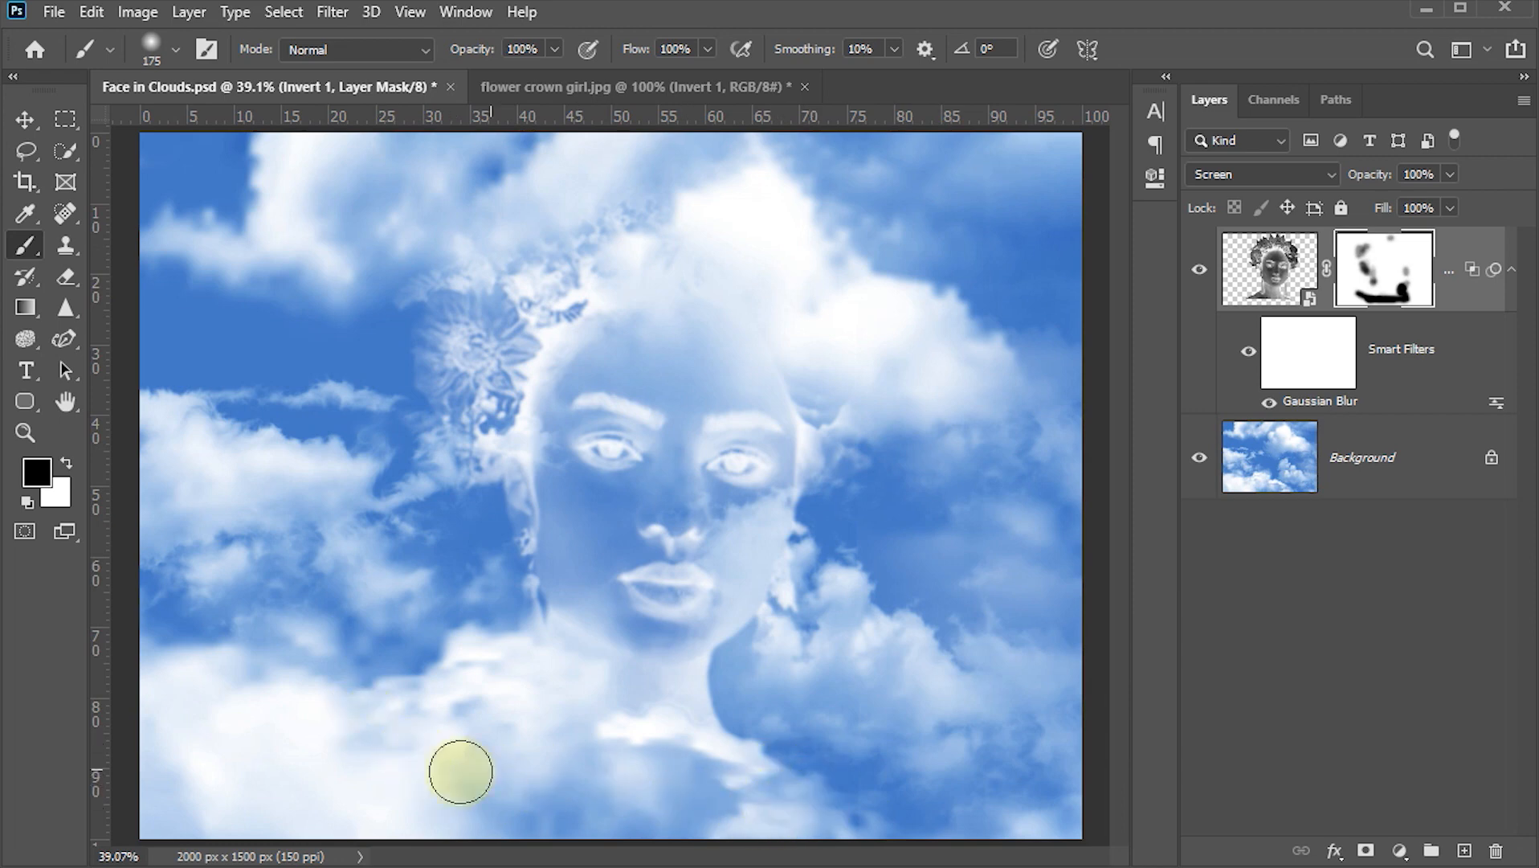
- Lower the portrait layer's opacity to 80% and duplicate the layer together with its mask and smart filter
click(16, 126)
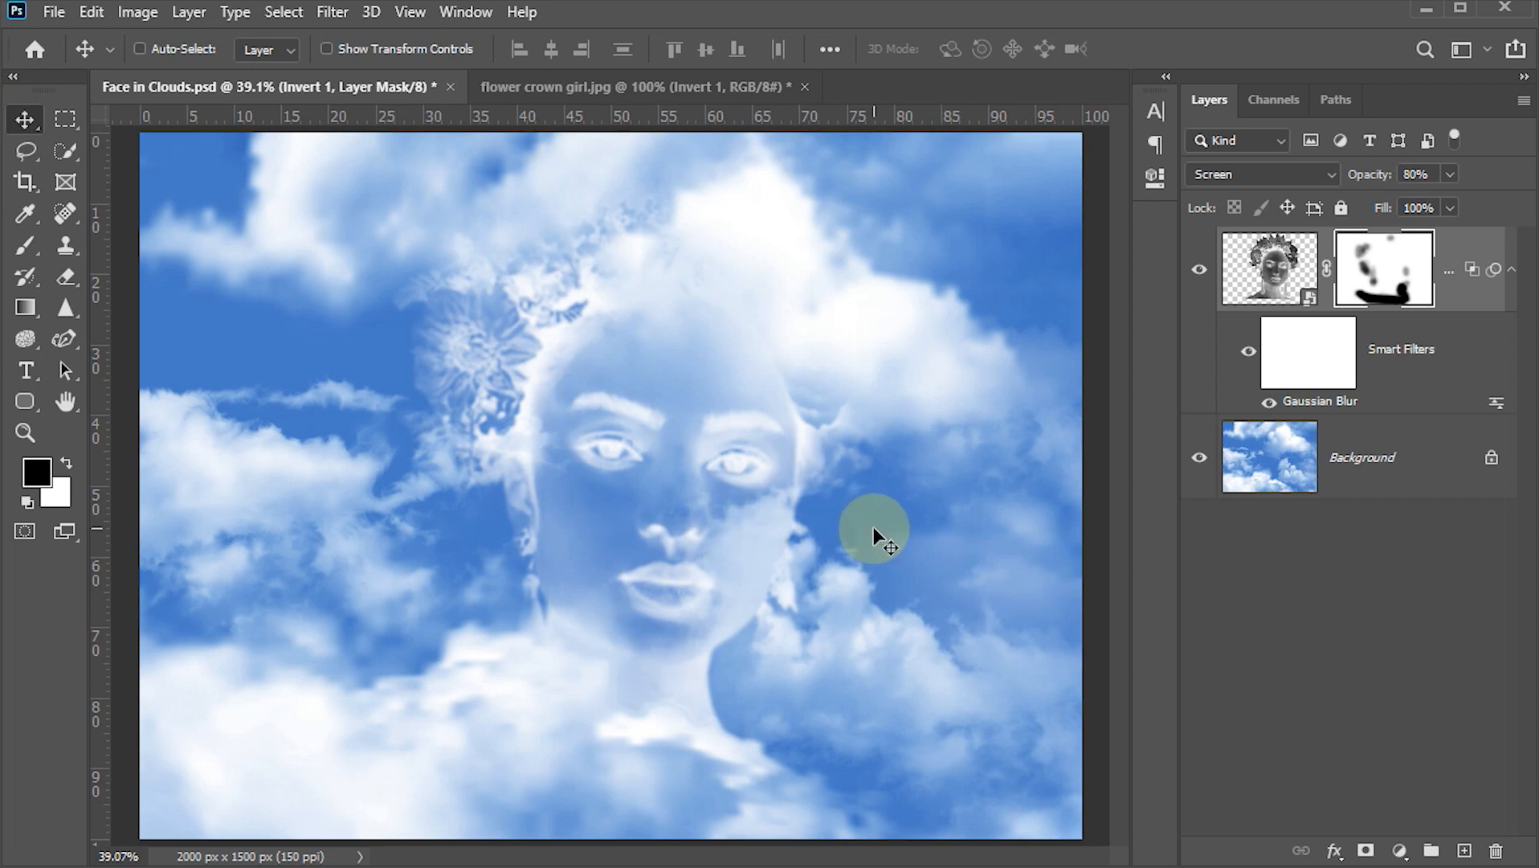
key(8)
key(ctrl+2)
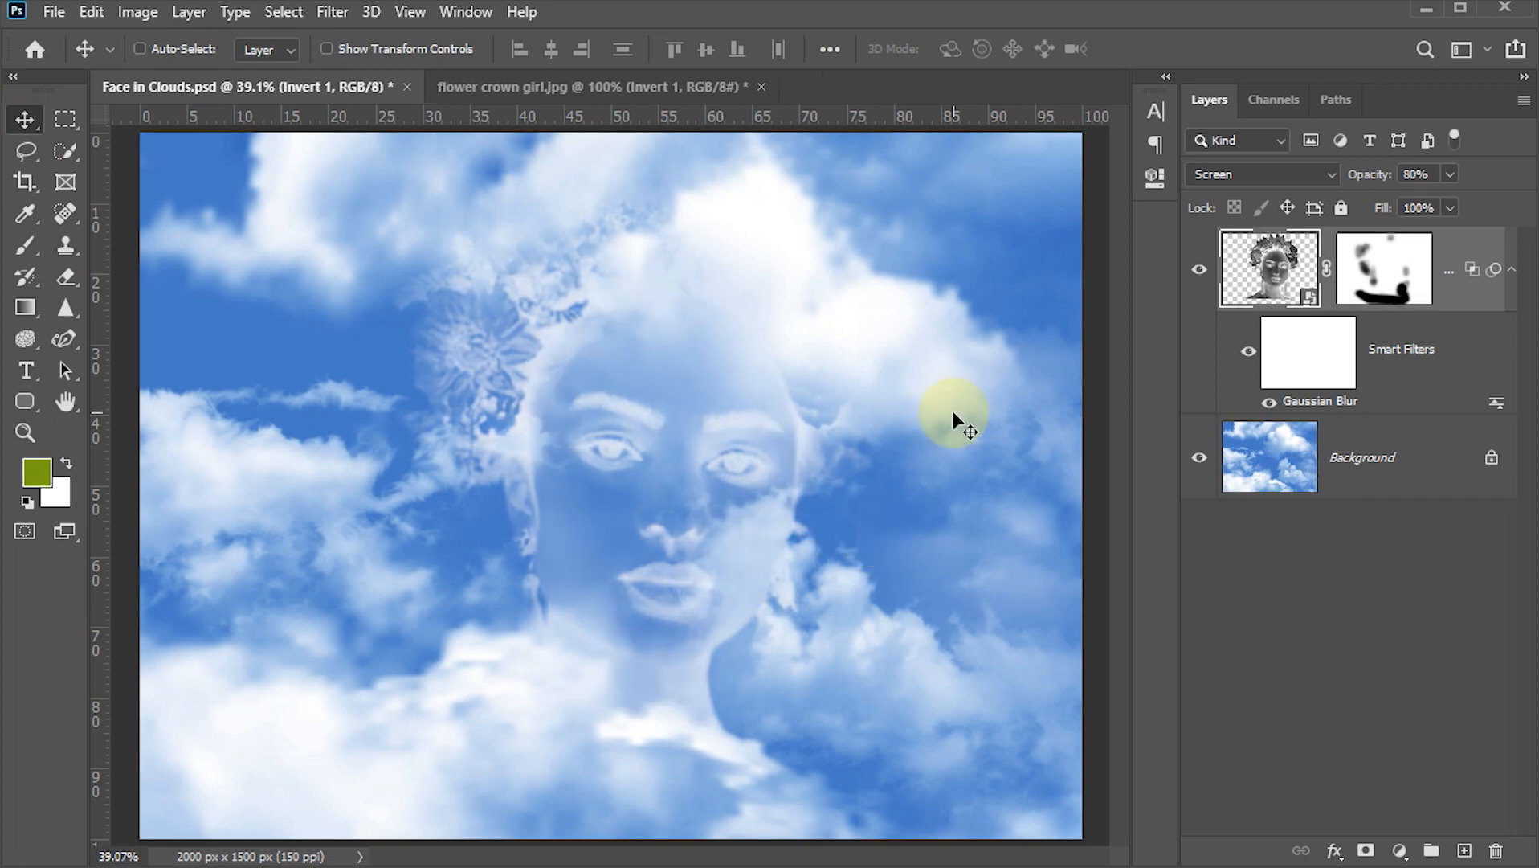
key(ctrl+j)
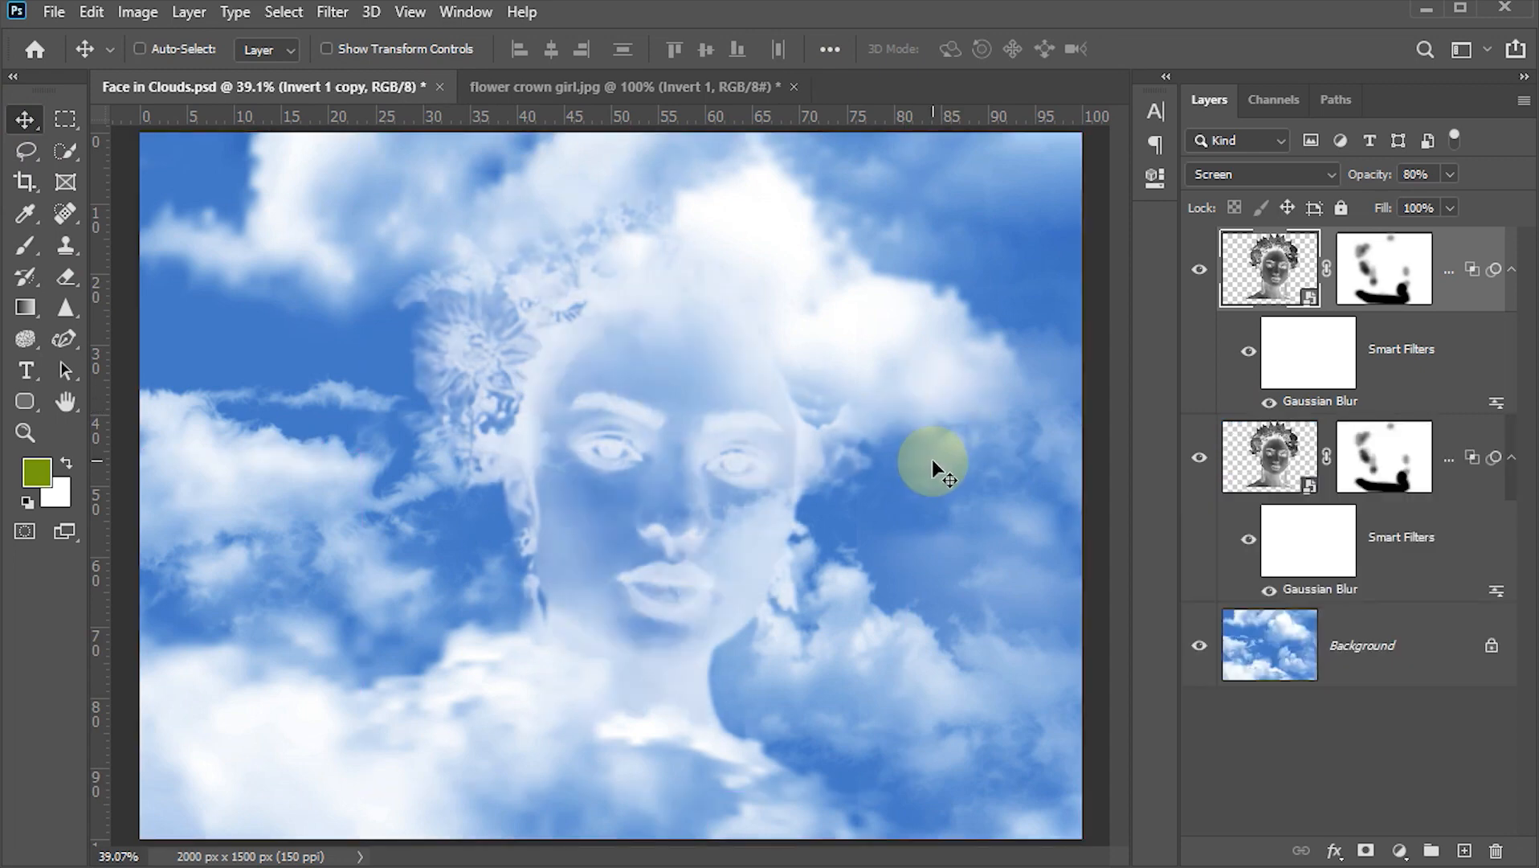
- Set the Gaussian Blur smart filter's radius on the upper portrait copy to 30 pixels
double_click(1301, 402)
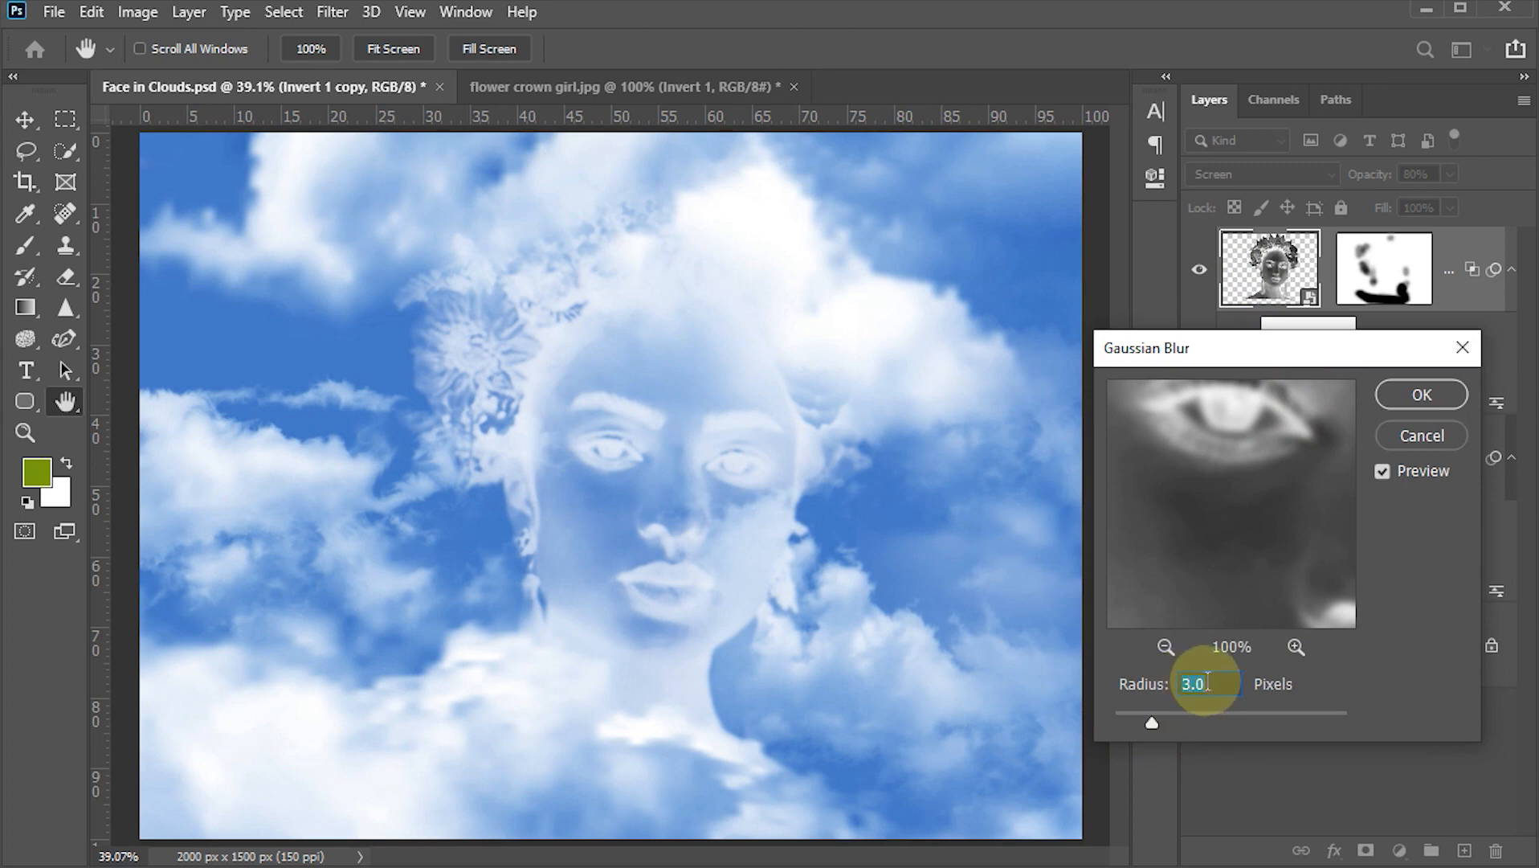
text(30)
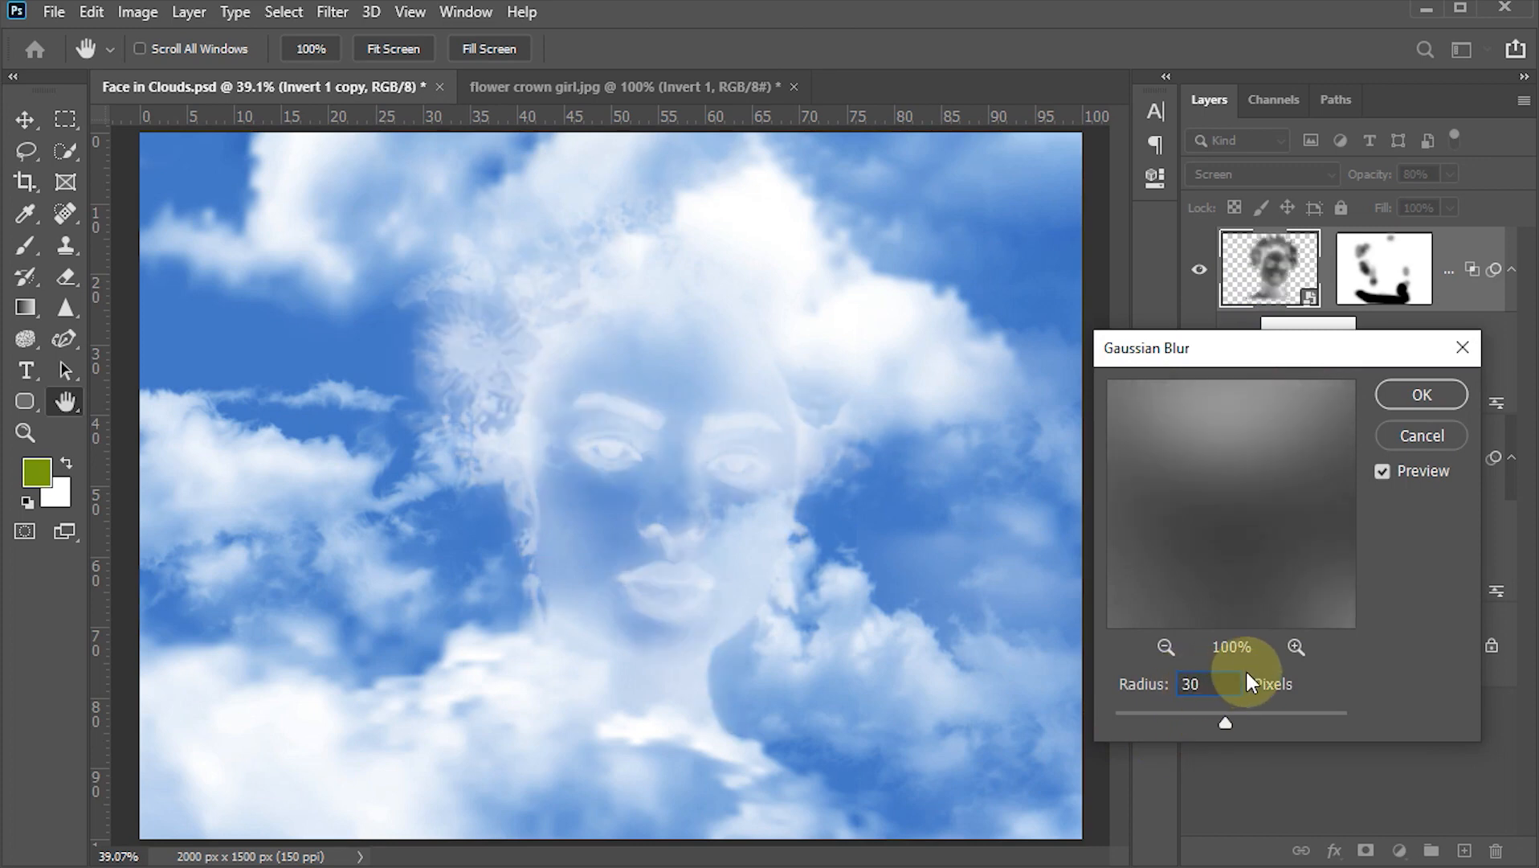
click(1413, 403)
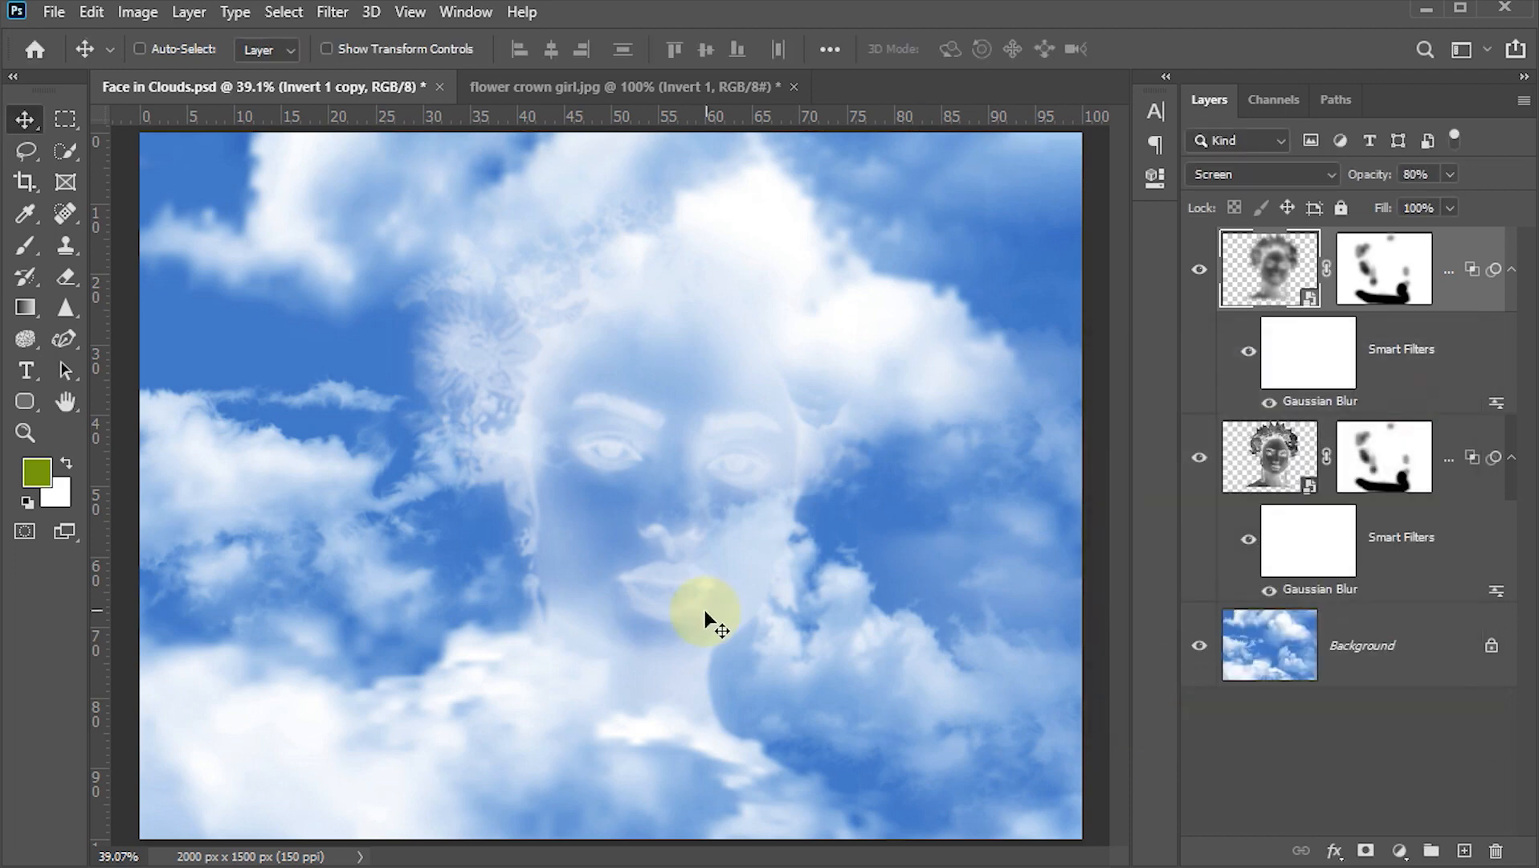
- Set the blurred copy's opacity to 20%, compare the image with and without it, and save the document
click(1437, 171)
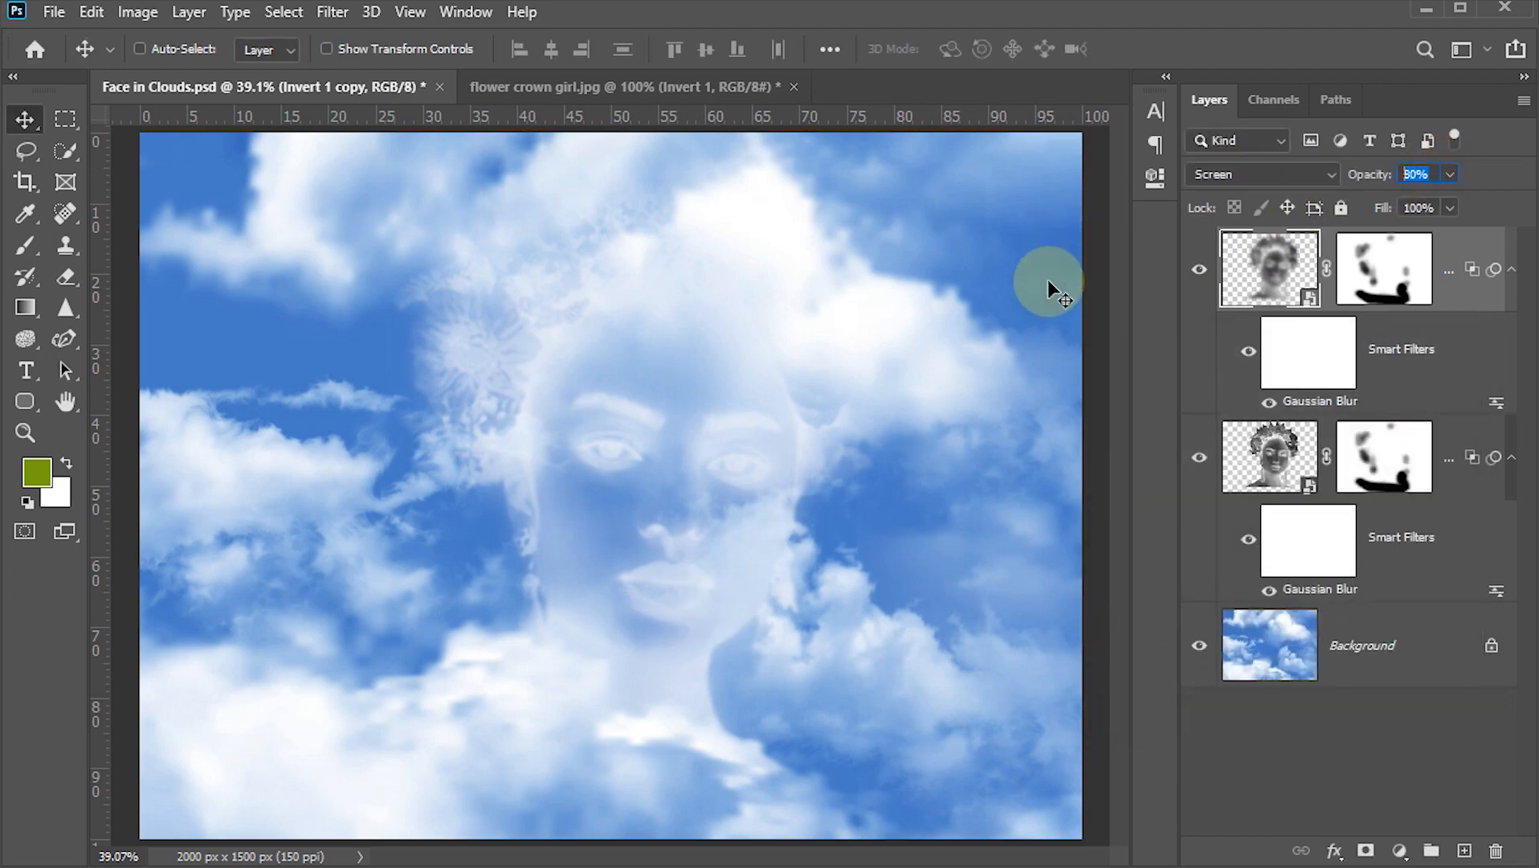
text(20)
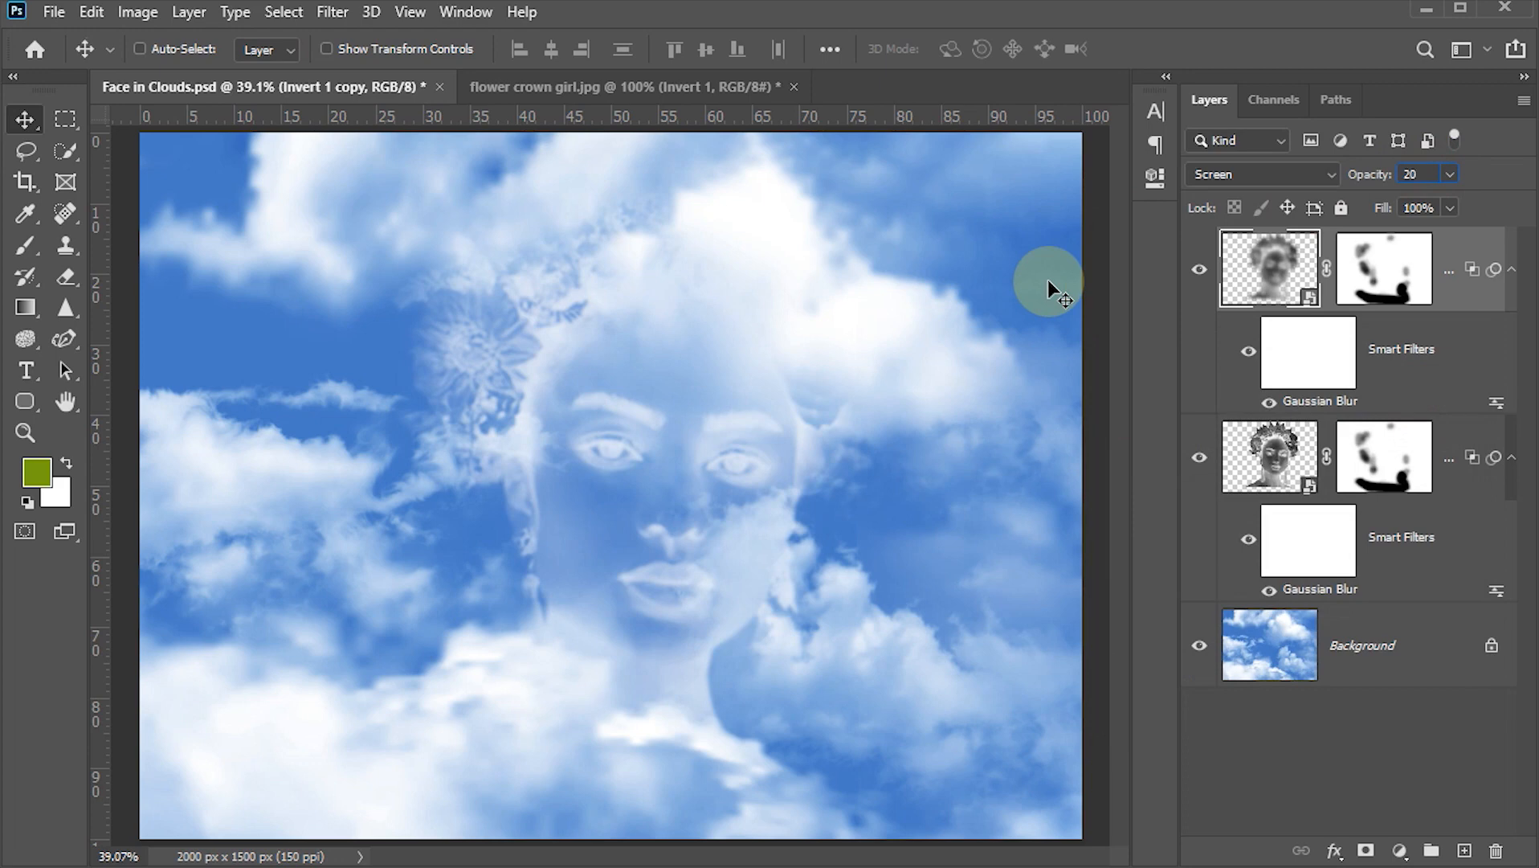
click(1198, 271)
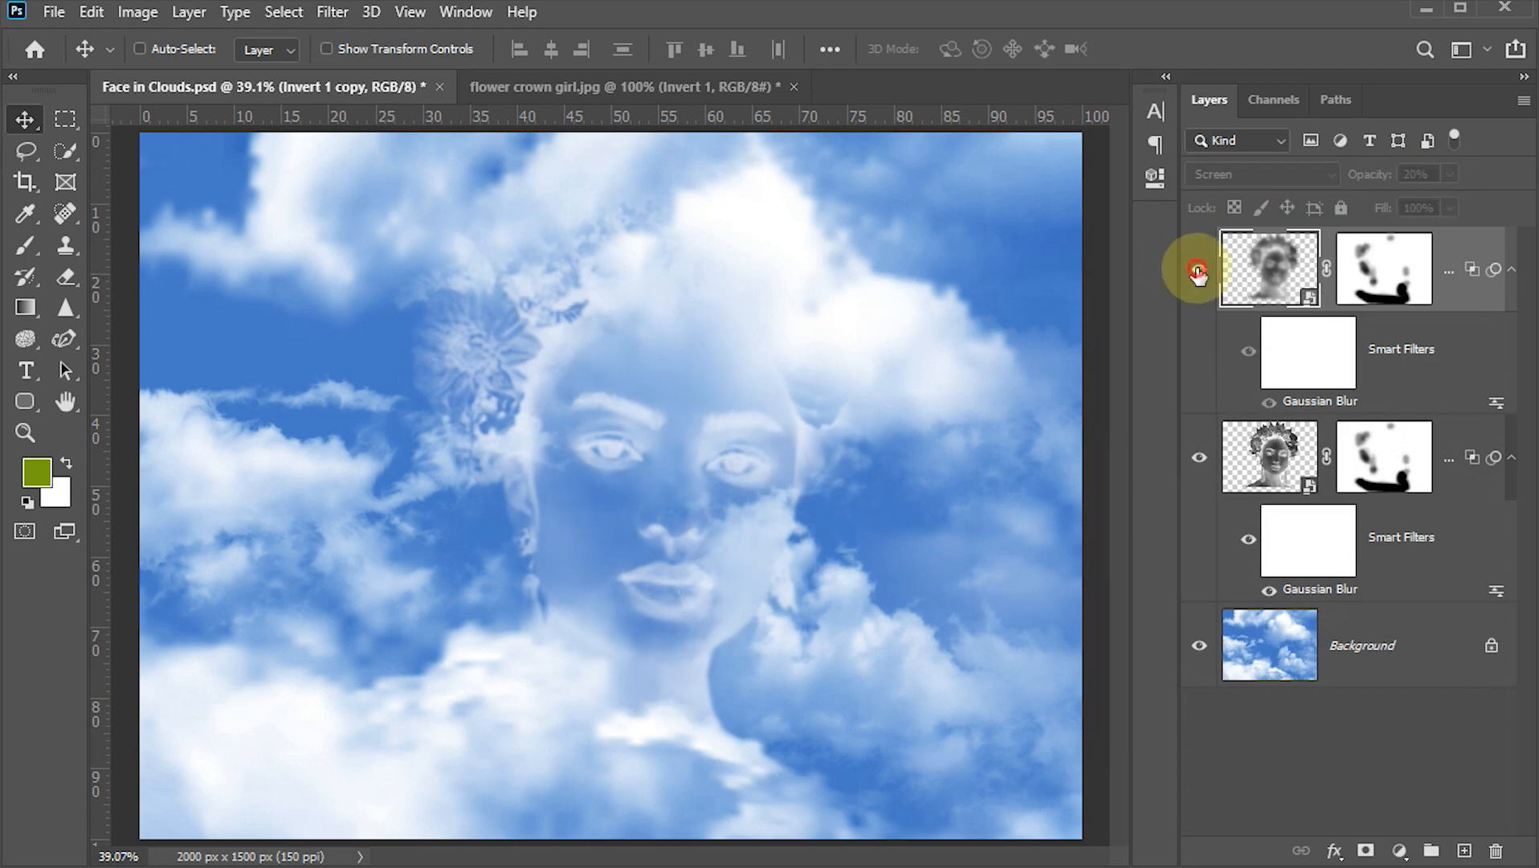
click(1198, 272)
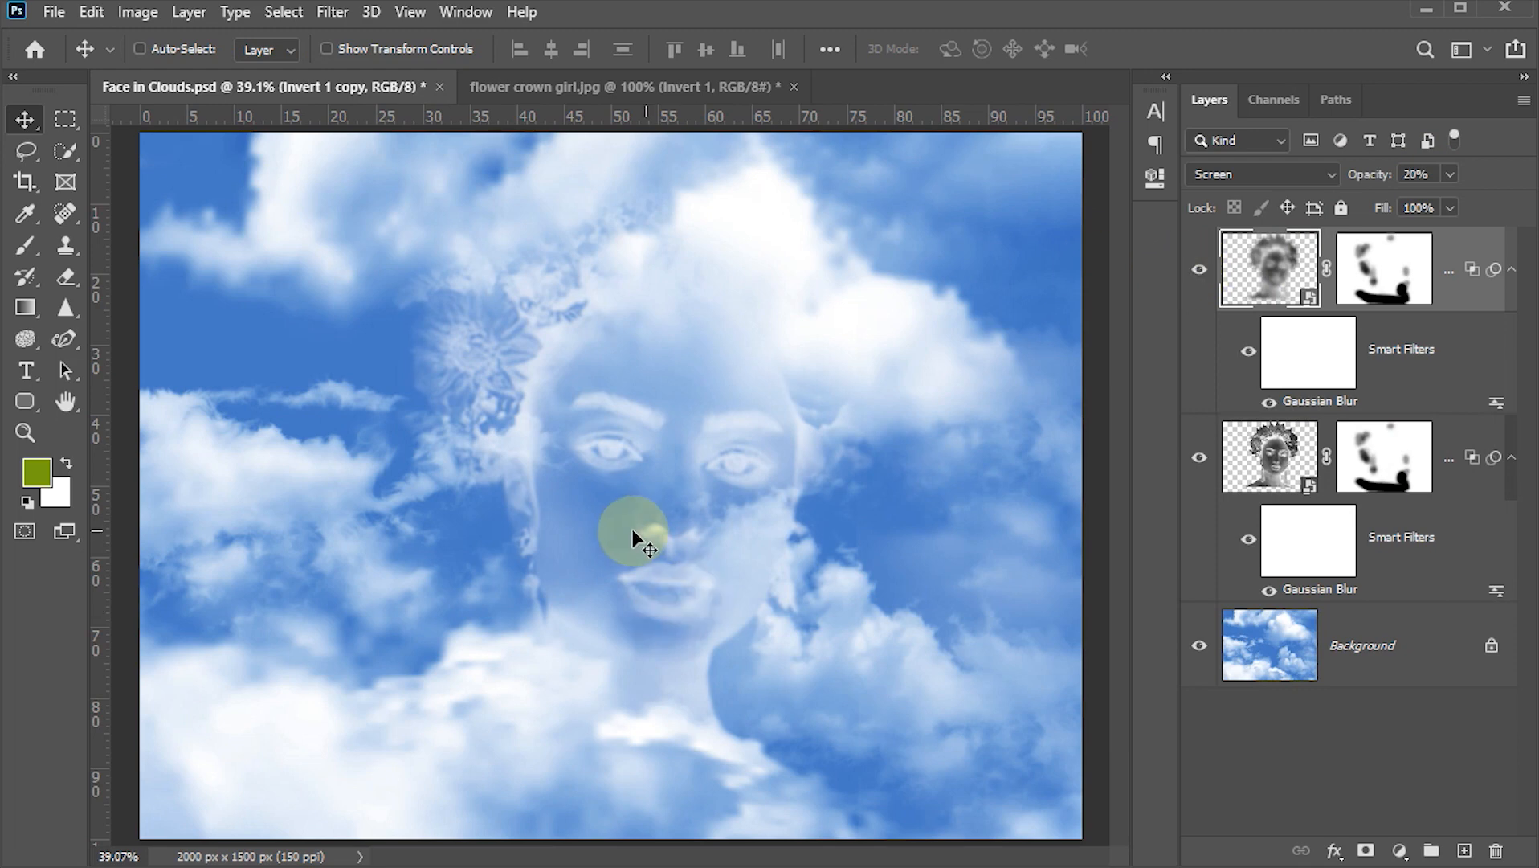
key(ctrl+s)
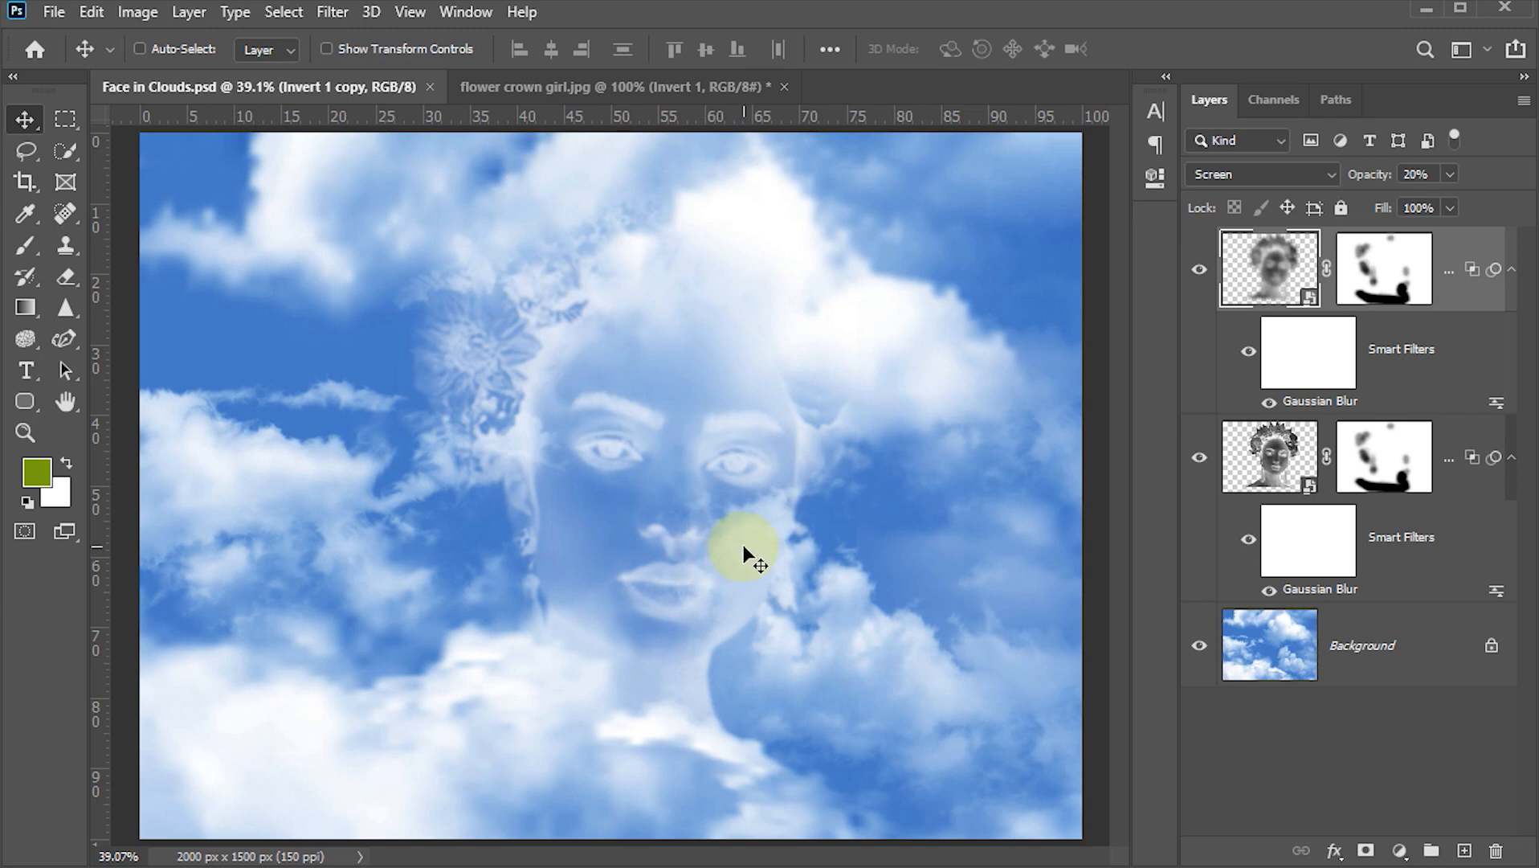
- Select both portrait layers and shift them together toward the left side of the sky
ctrl+click(729, 487)
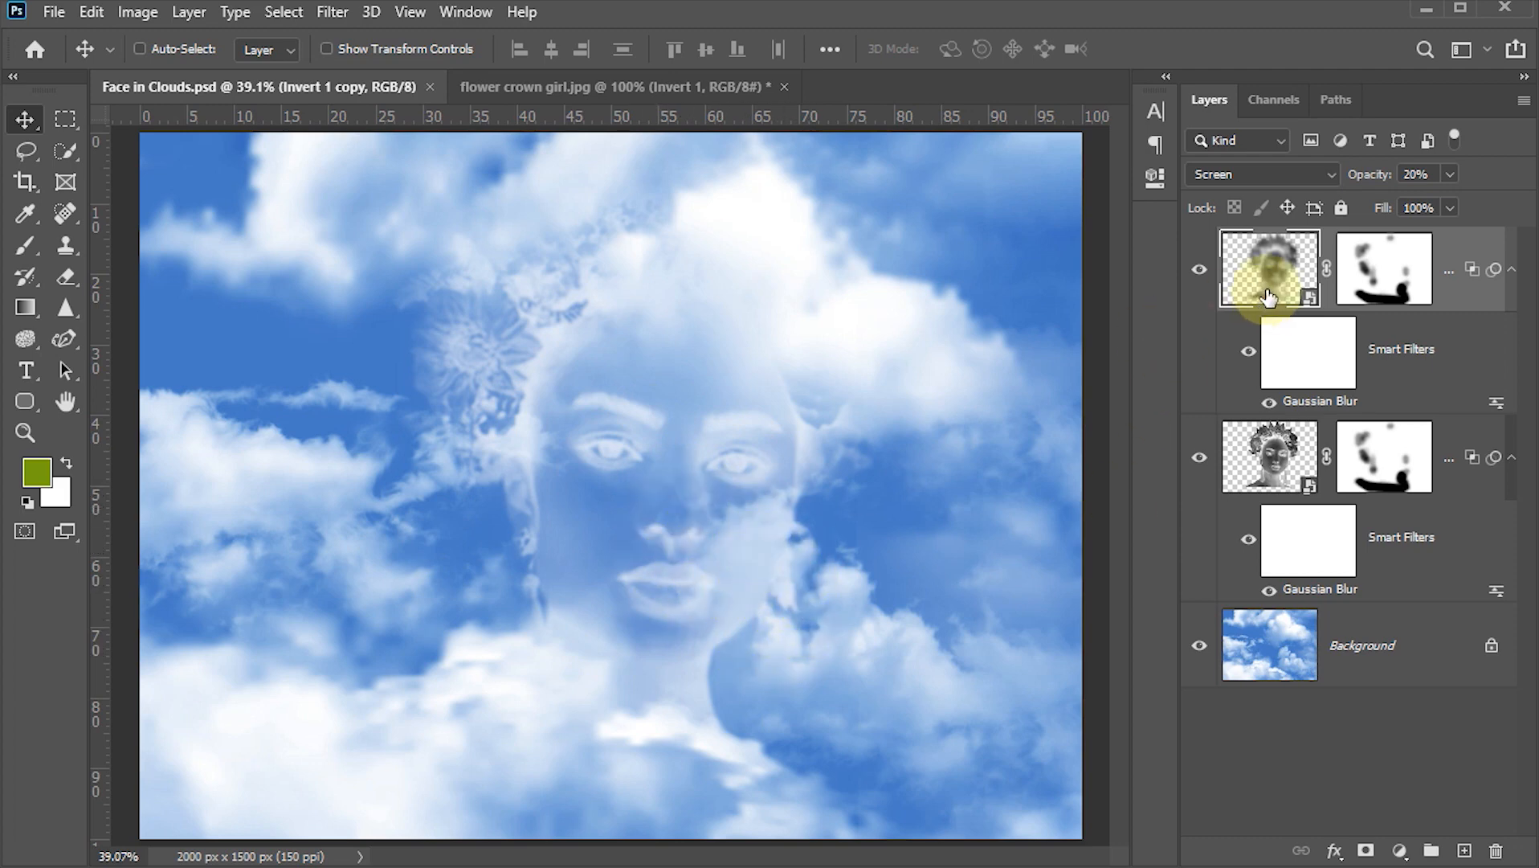
drag(1268, 297, 1266, 458)
shift+click(1264, 454)
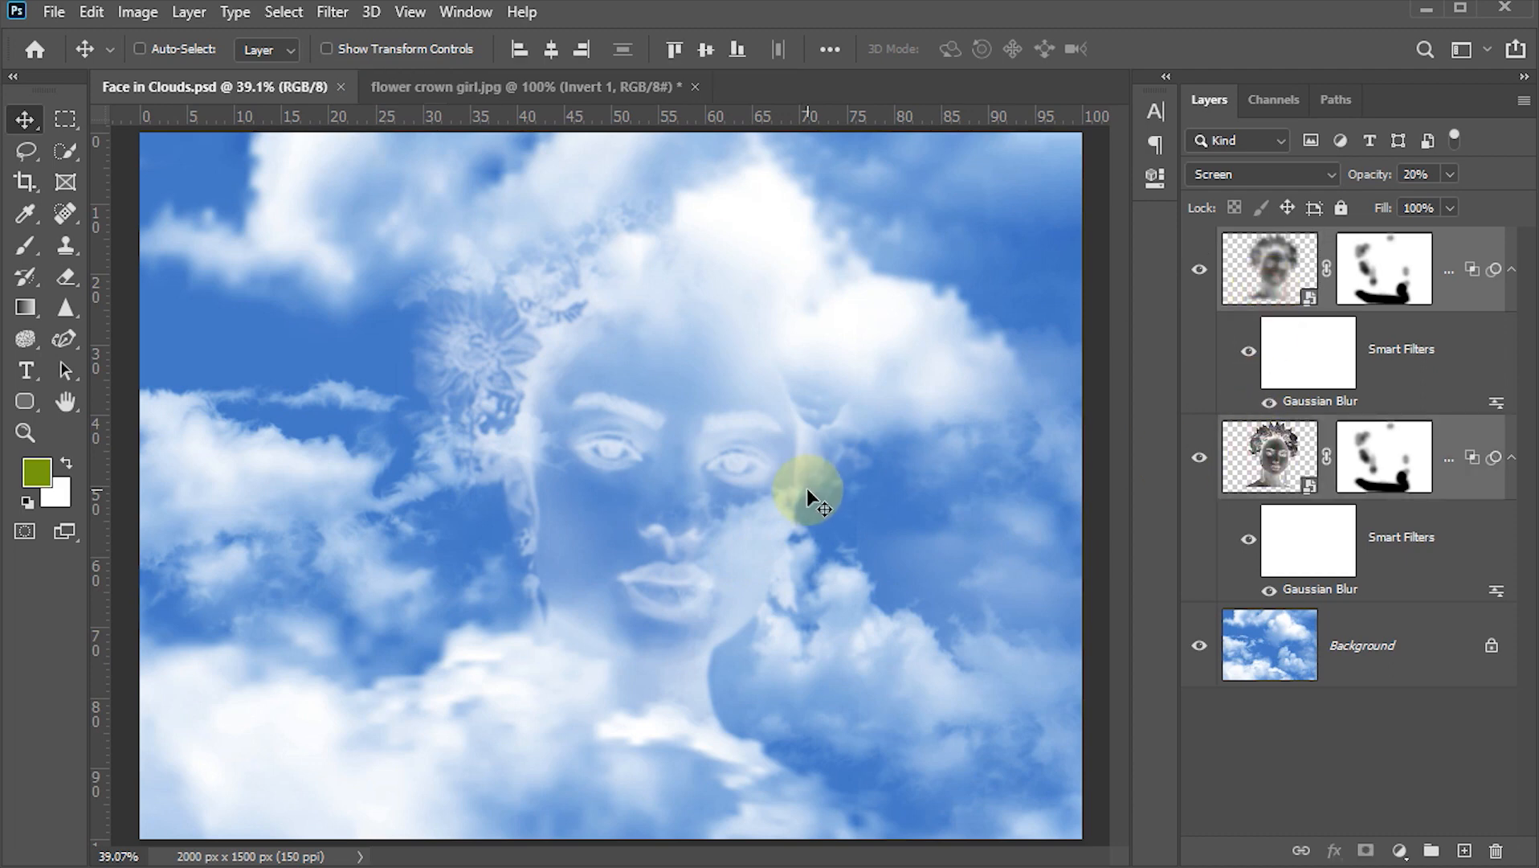
drag(807, 489, 758, 491)
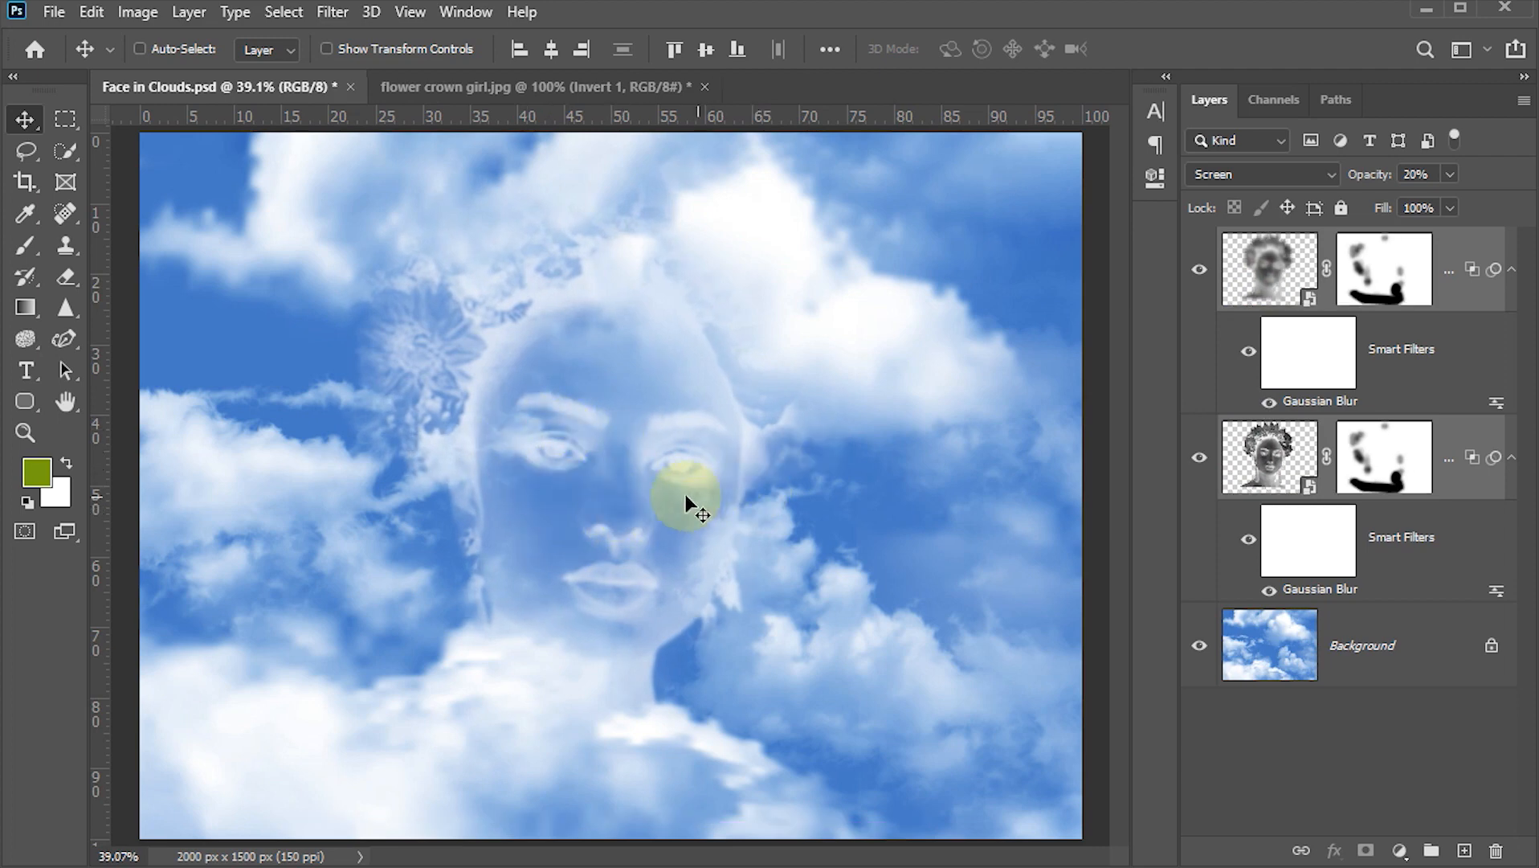
key(ctrl)
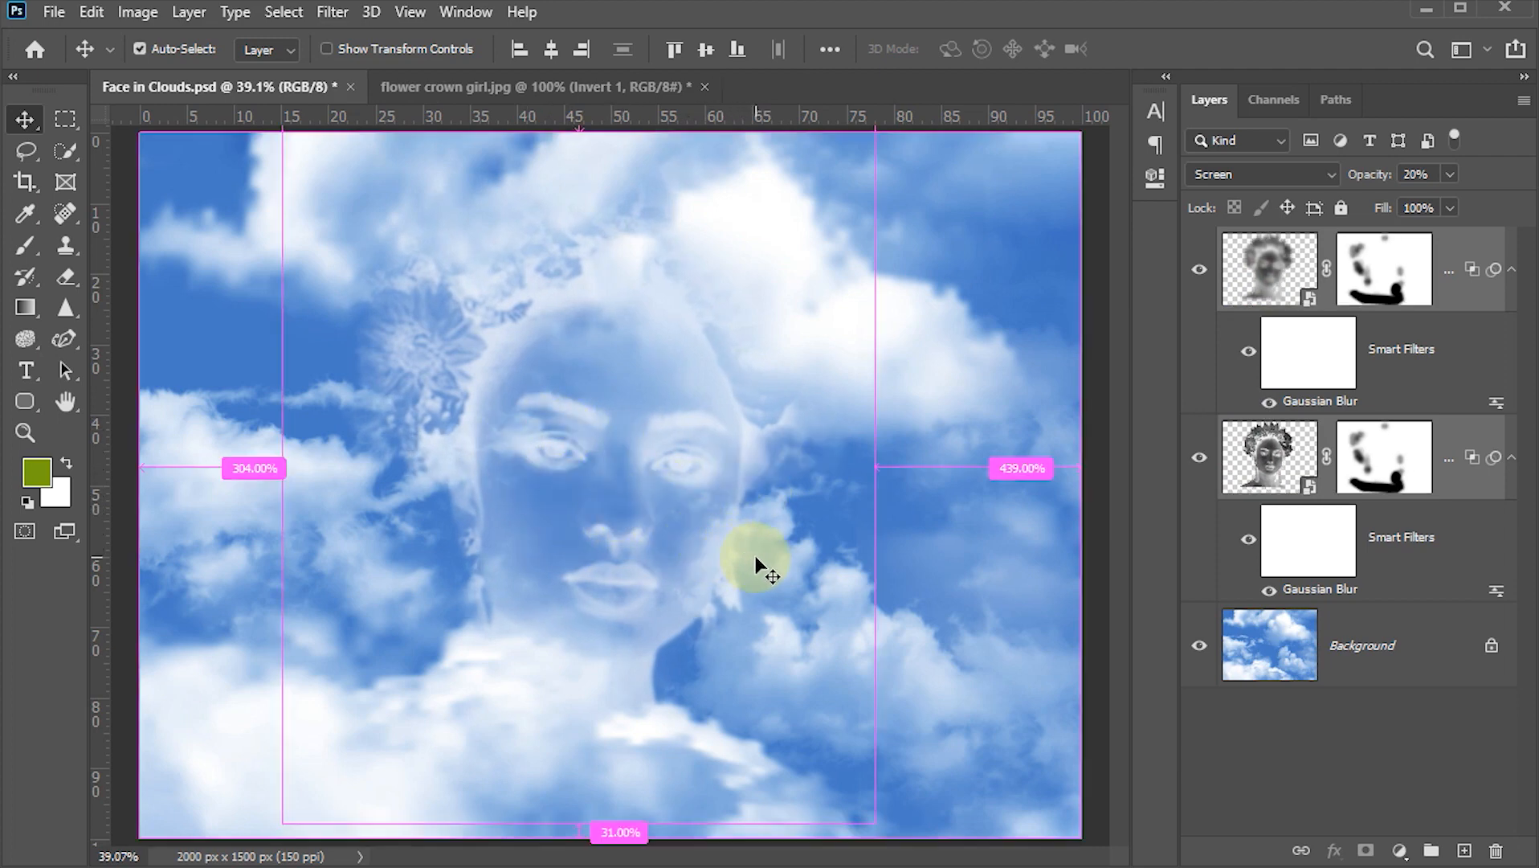
- Scale both portrait layers down proportionally to 91.78% around their center and commit the transform
key(ctrl+t)
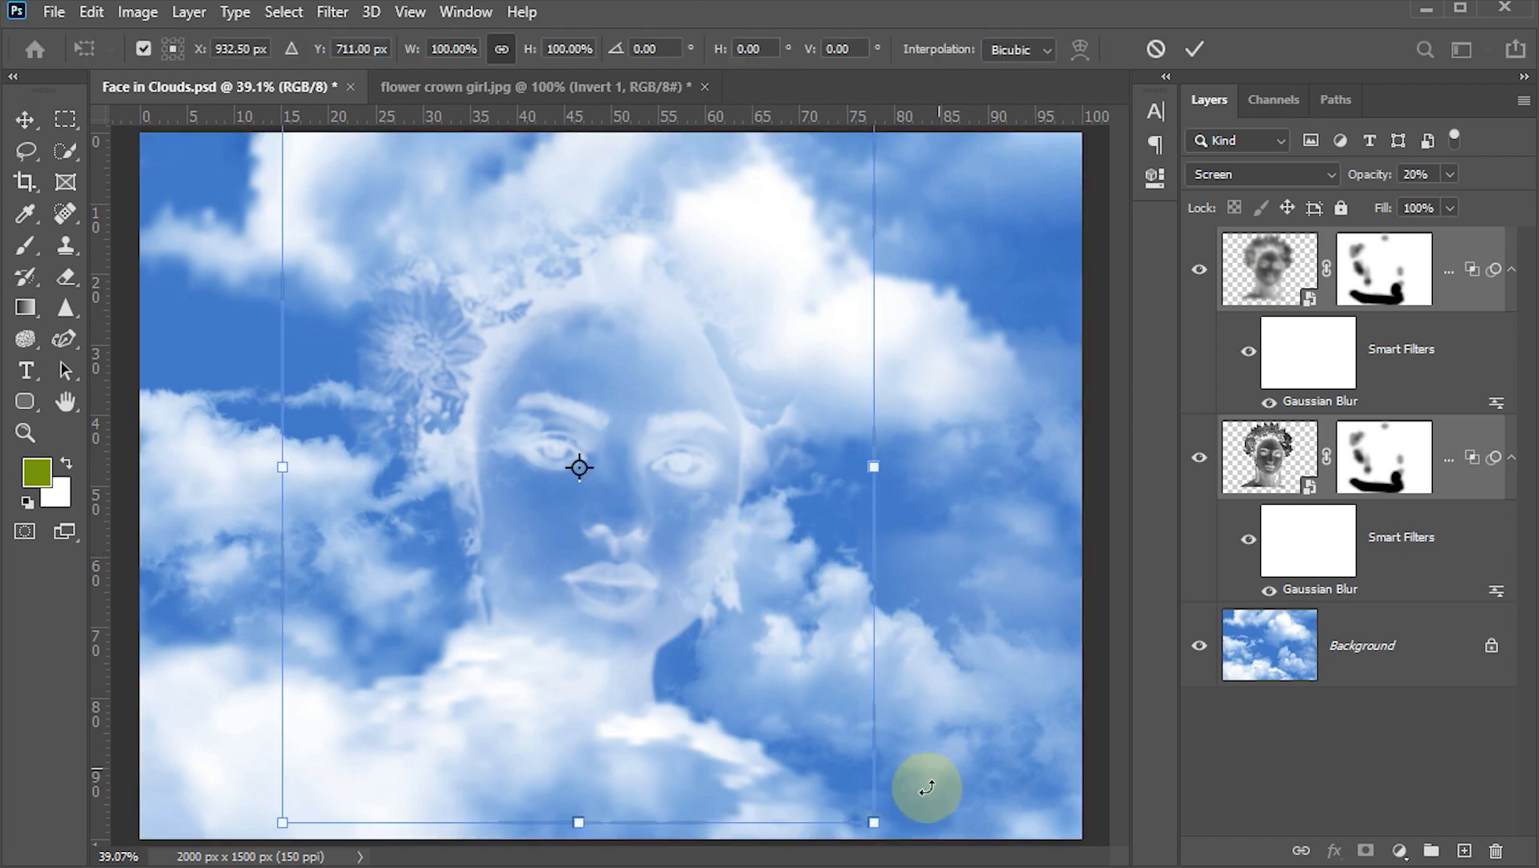
drag(879, 814, 851, 788)
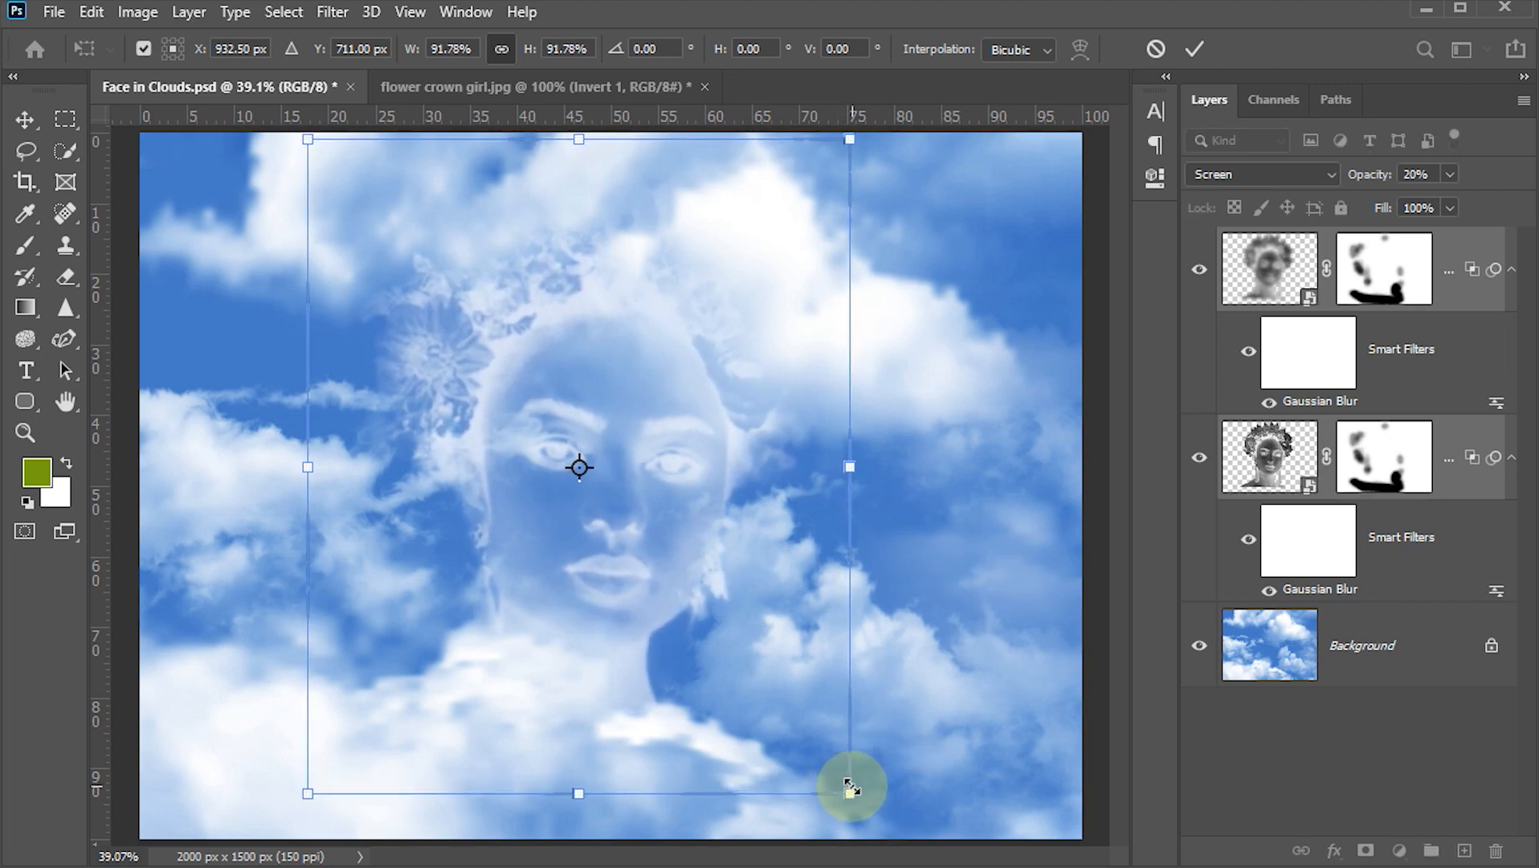
click(1195, 49)
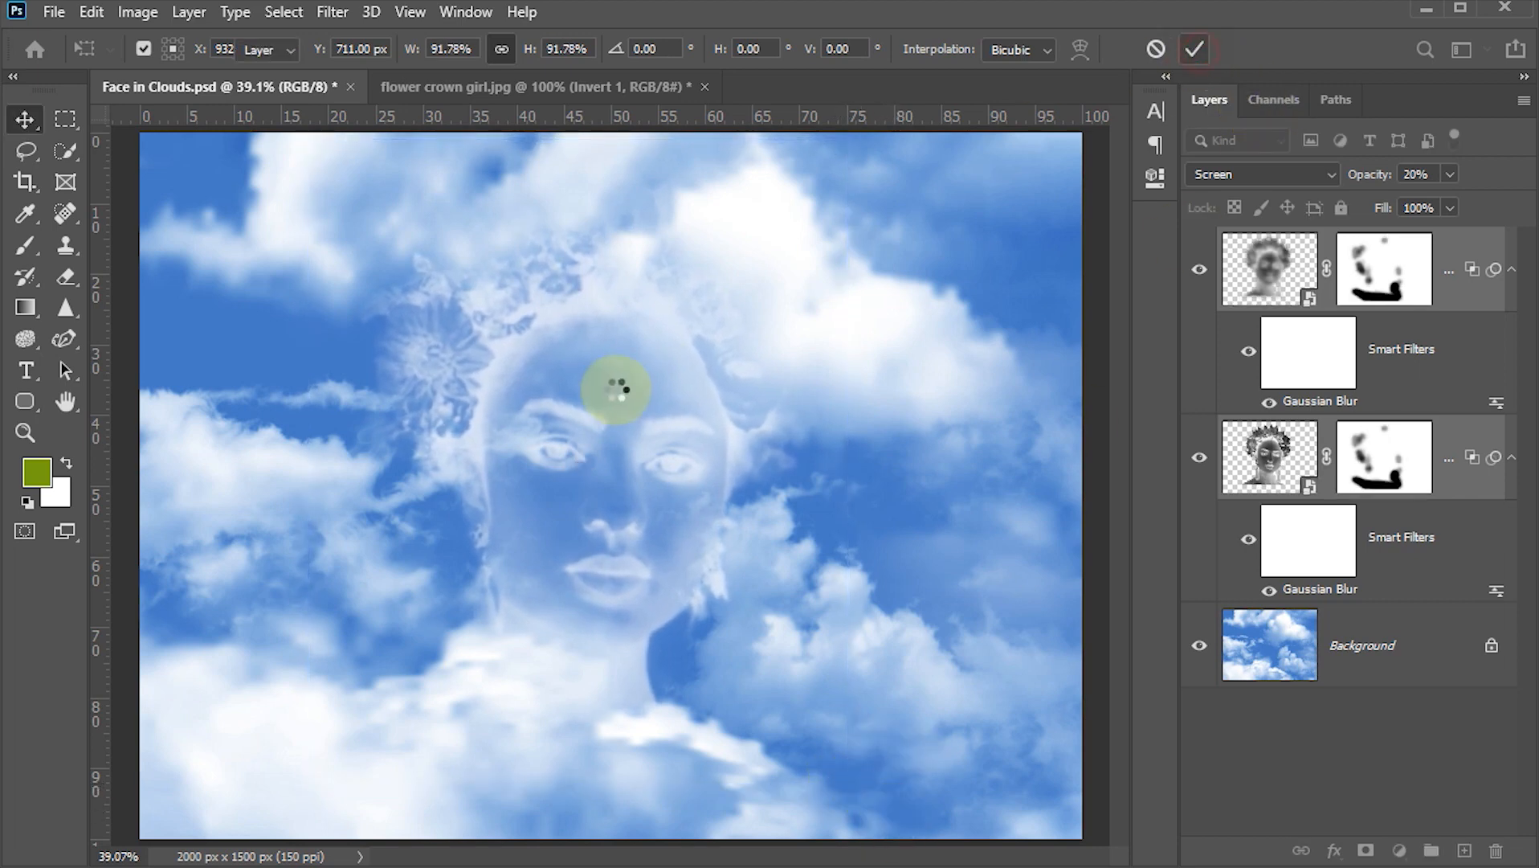
- Paint black along the portrait's lower edge on the sharper layer's mask, using a 175 px brush at 100% opacity
click(1267, 466)
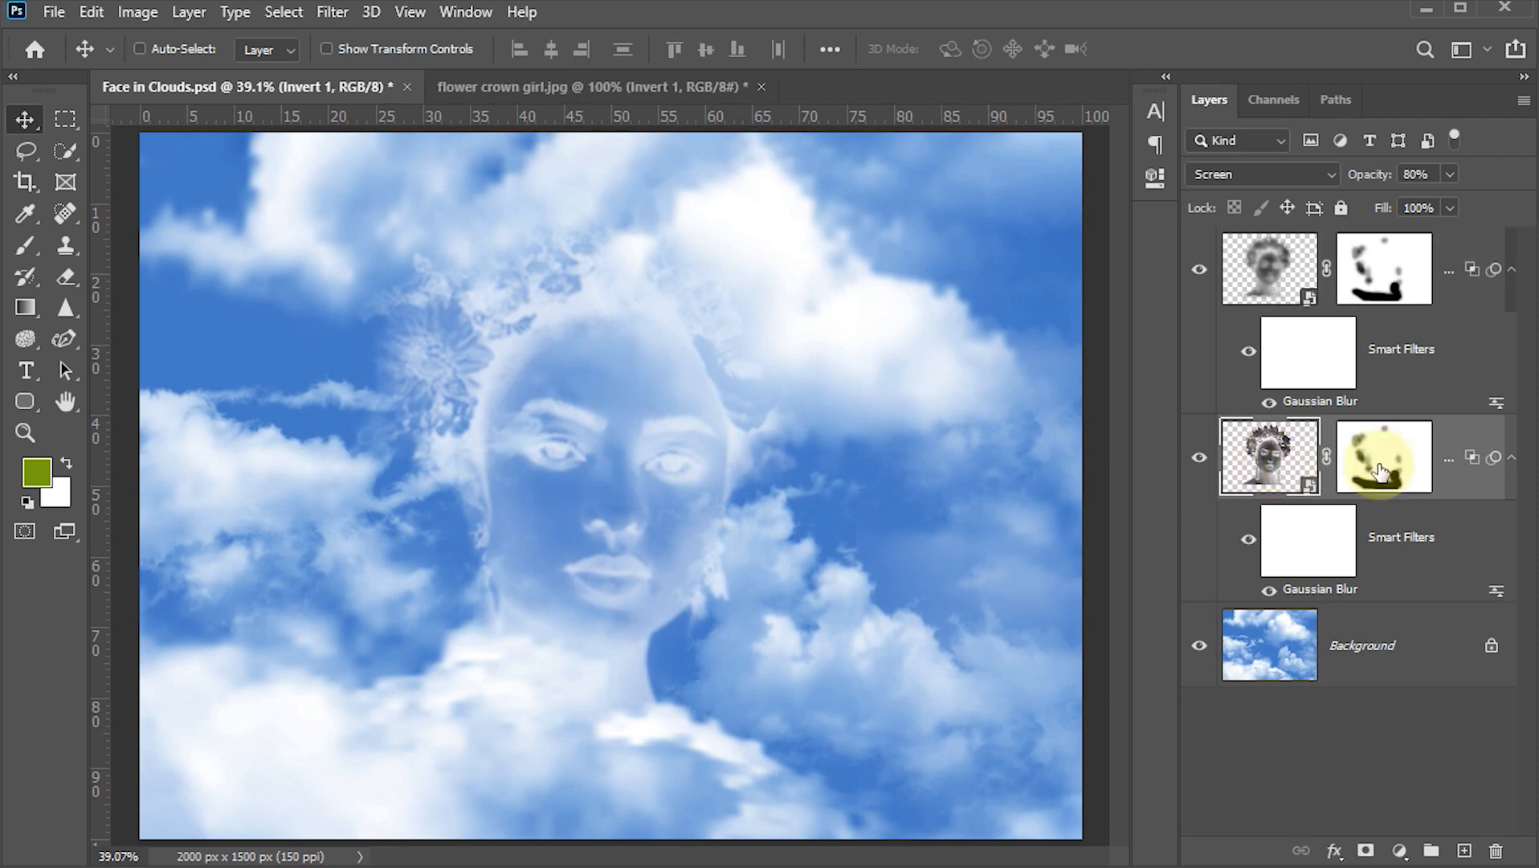
click(1381, 470)
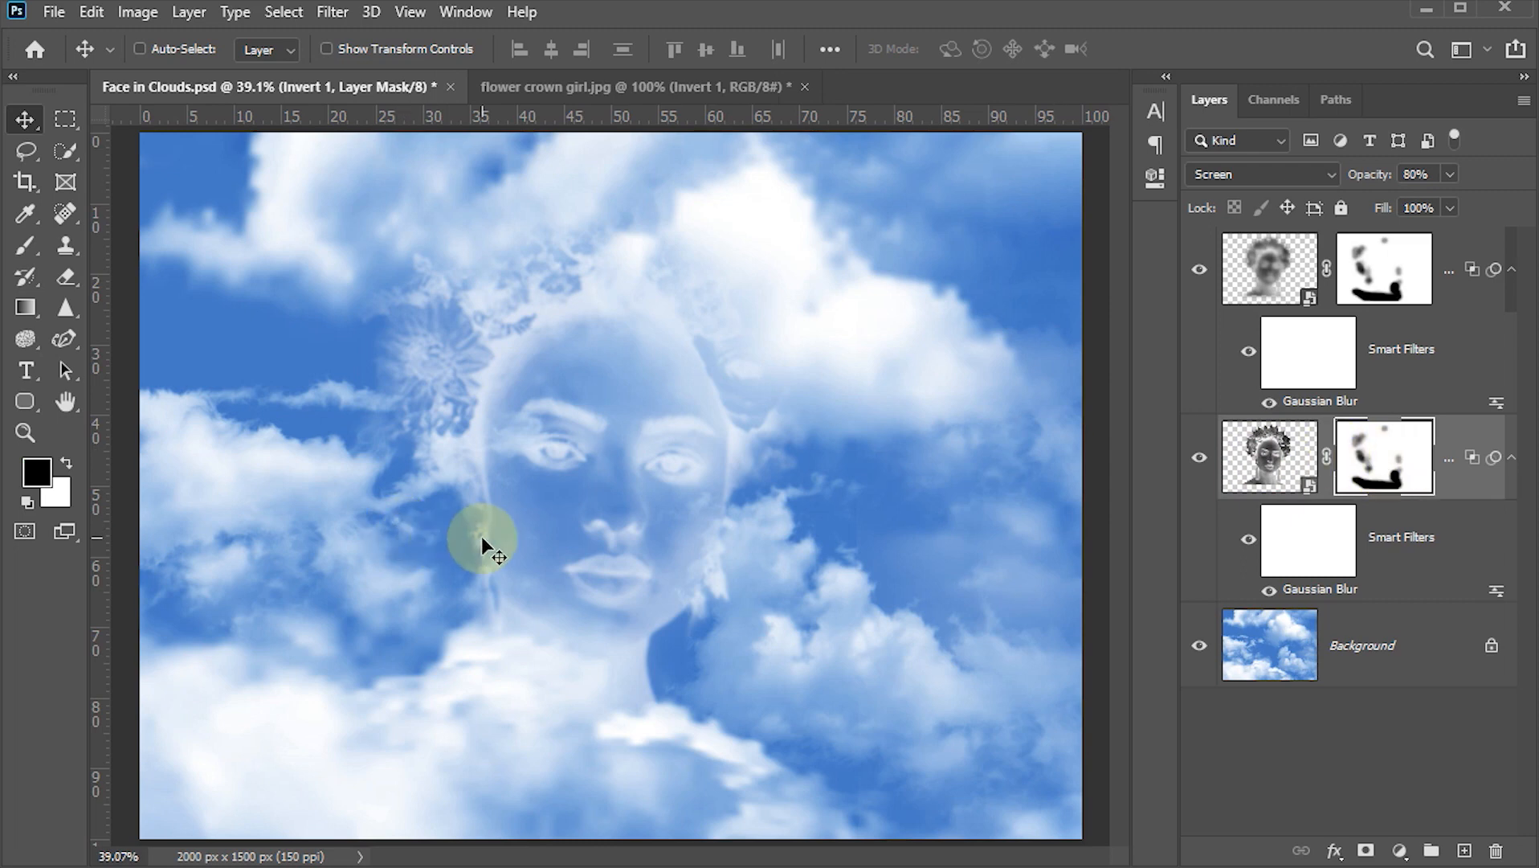
key(b)
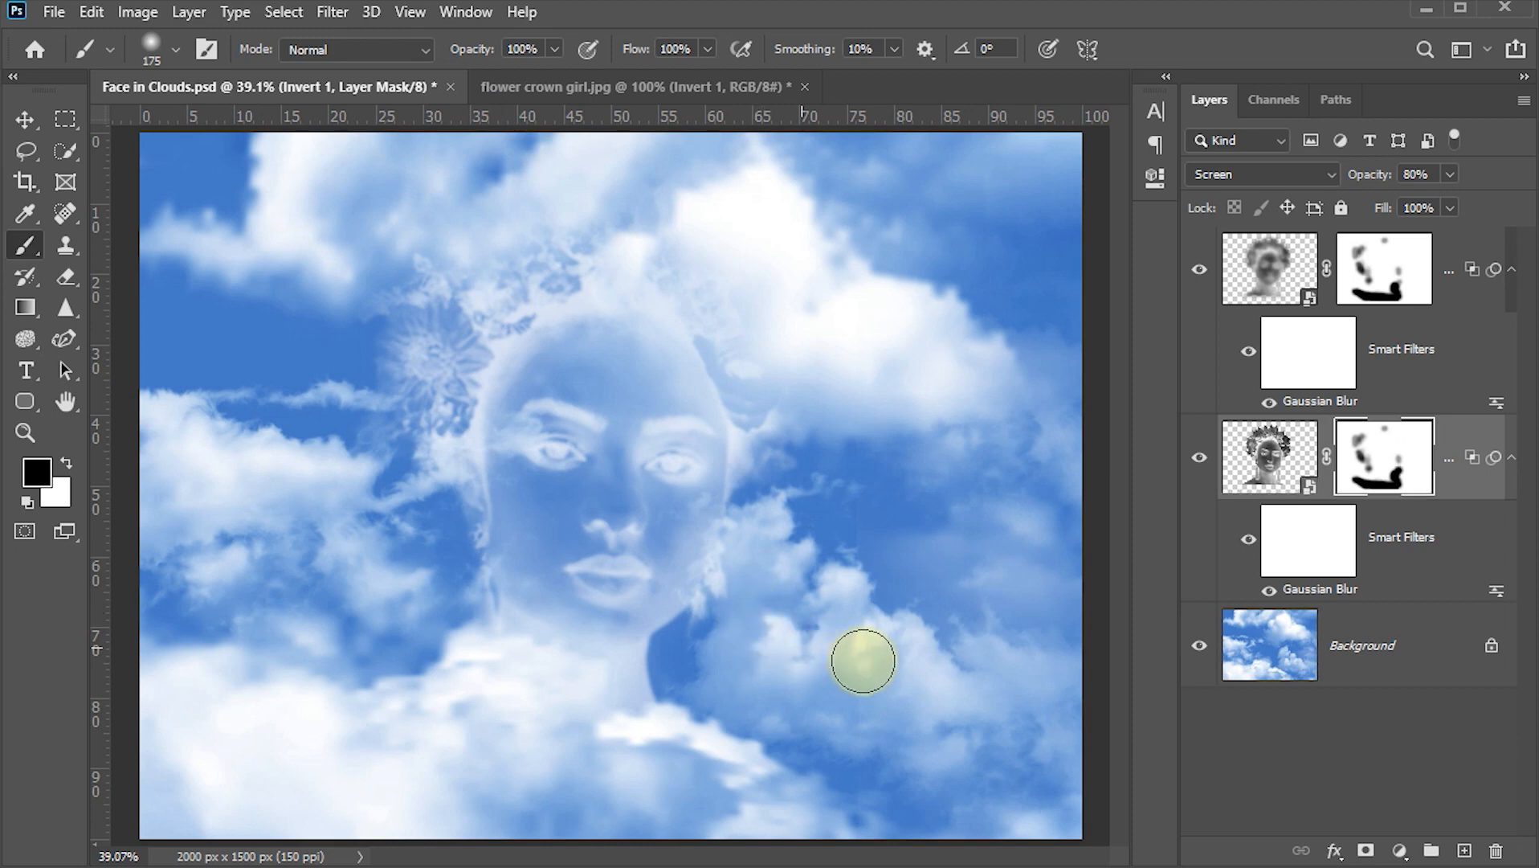
drag(704, 791, 450, 792)
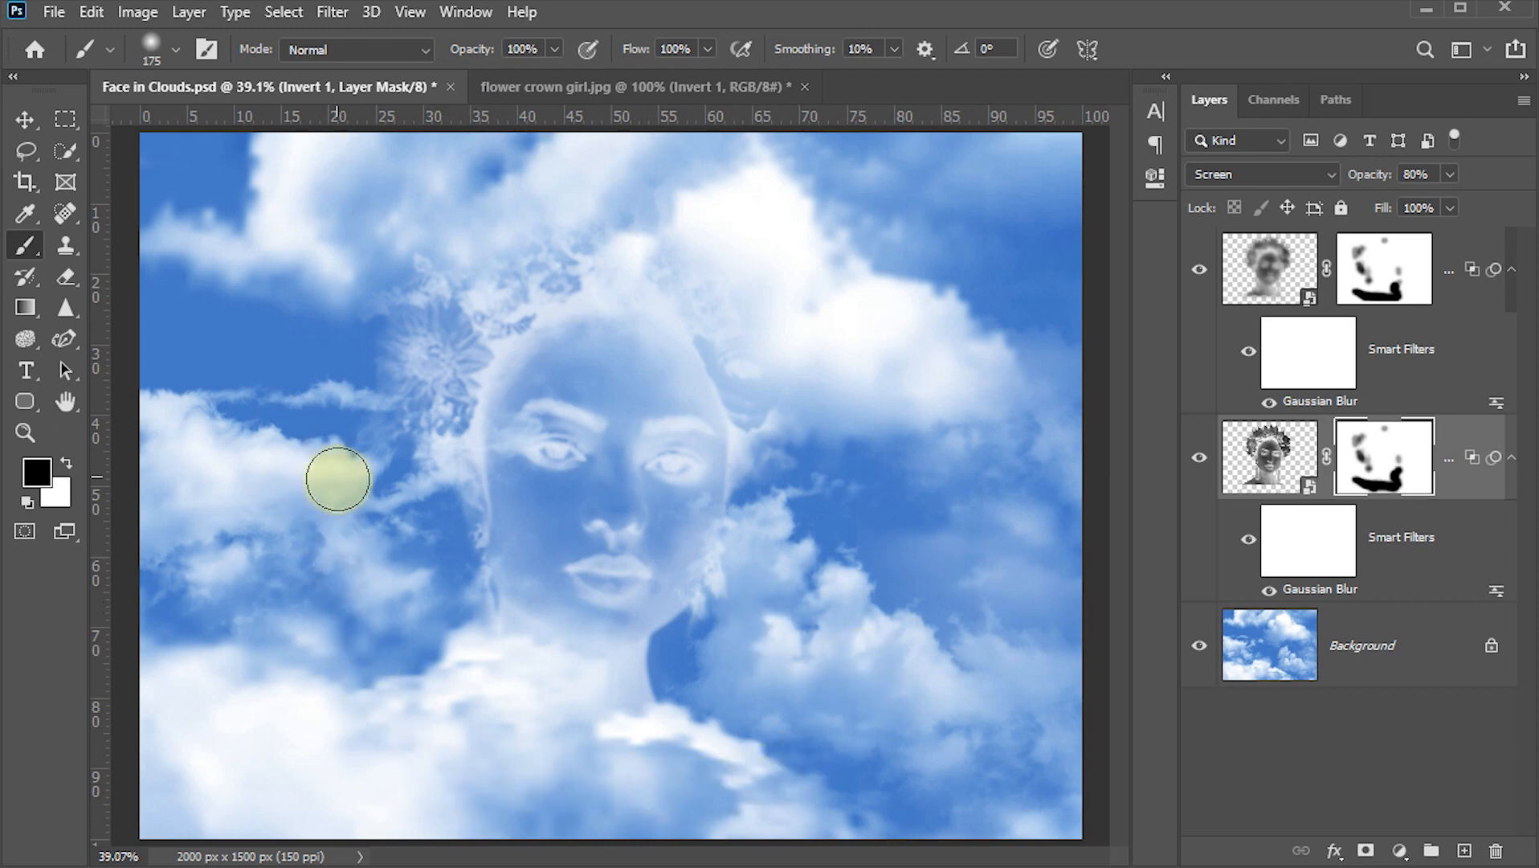
- Fade the edges around the flower crown, face and neck on the sharper layer's mask with black at 20% brush opacity
mouse_move(378, 267)
mouse_down()
mouse_move(401, 240)
mouse_move(384, 237)
mouse_up()
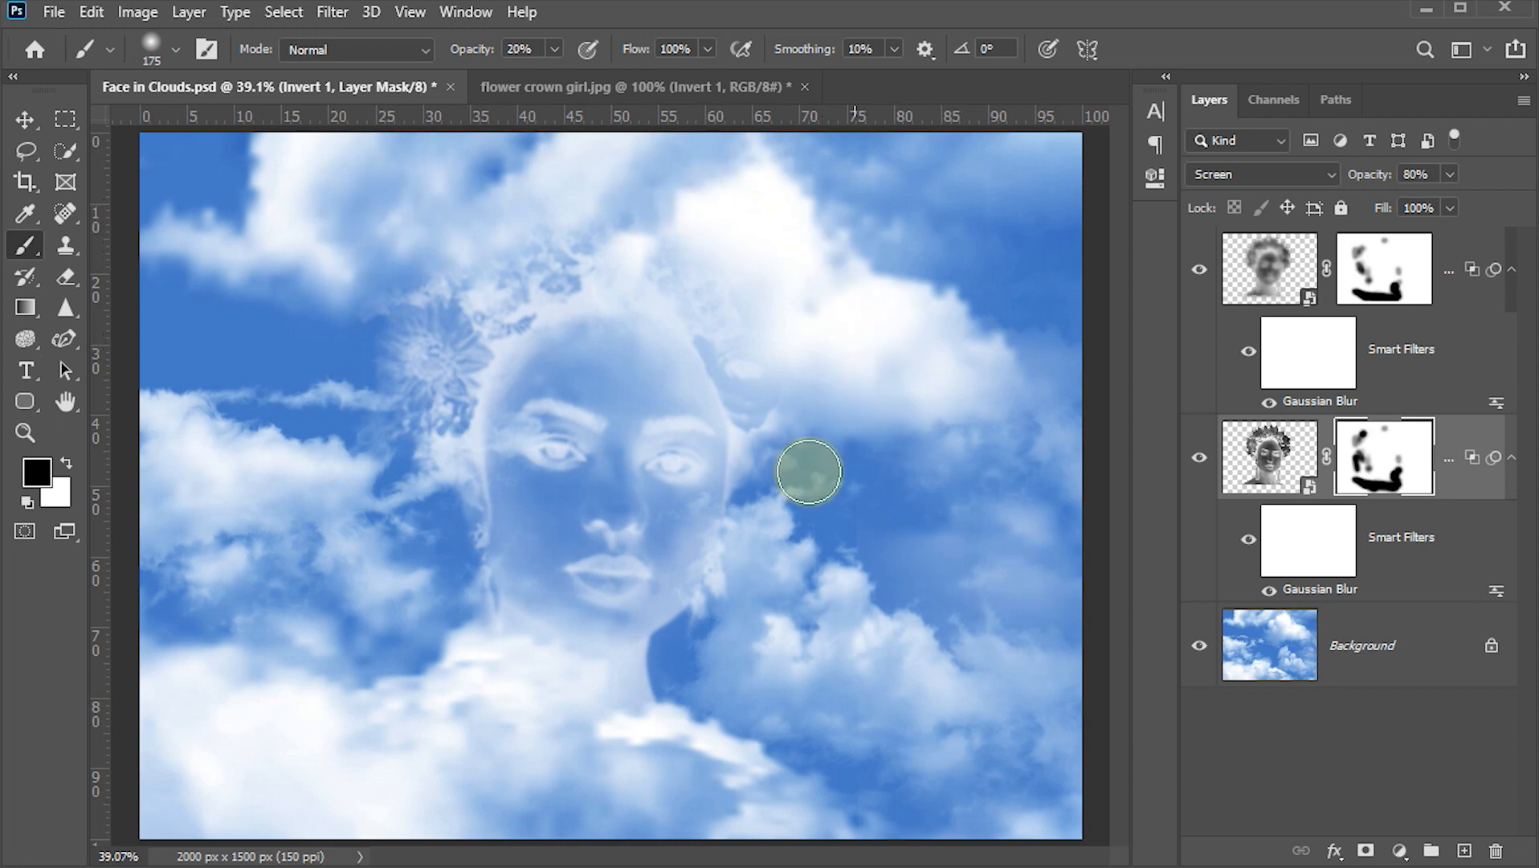
drag(624, 178, 652, 175)
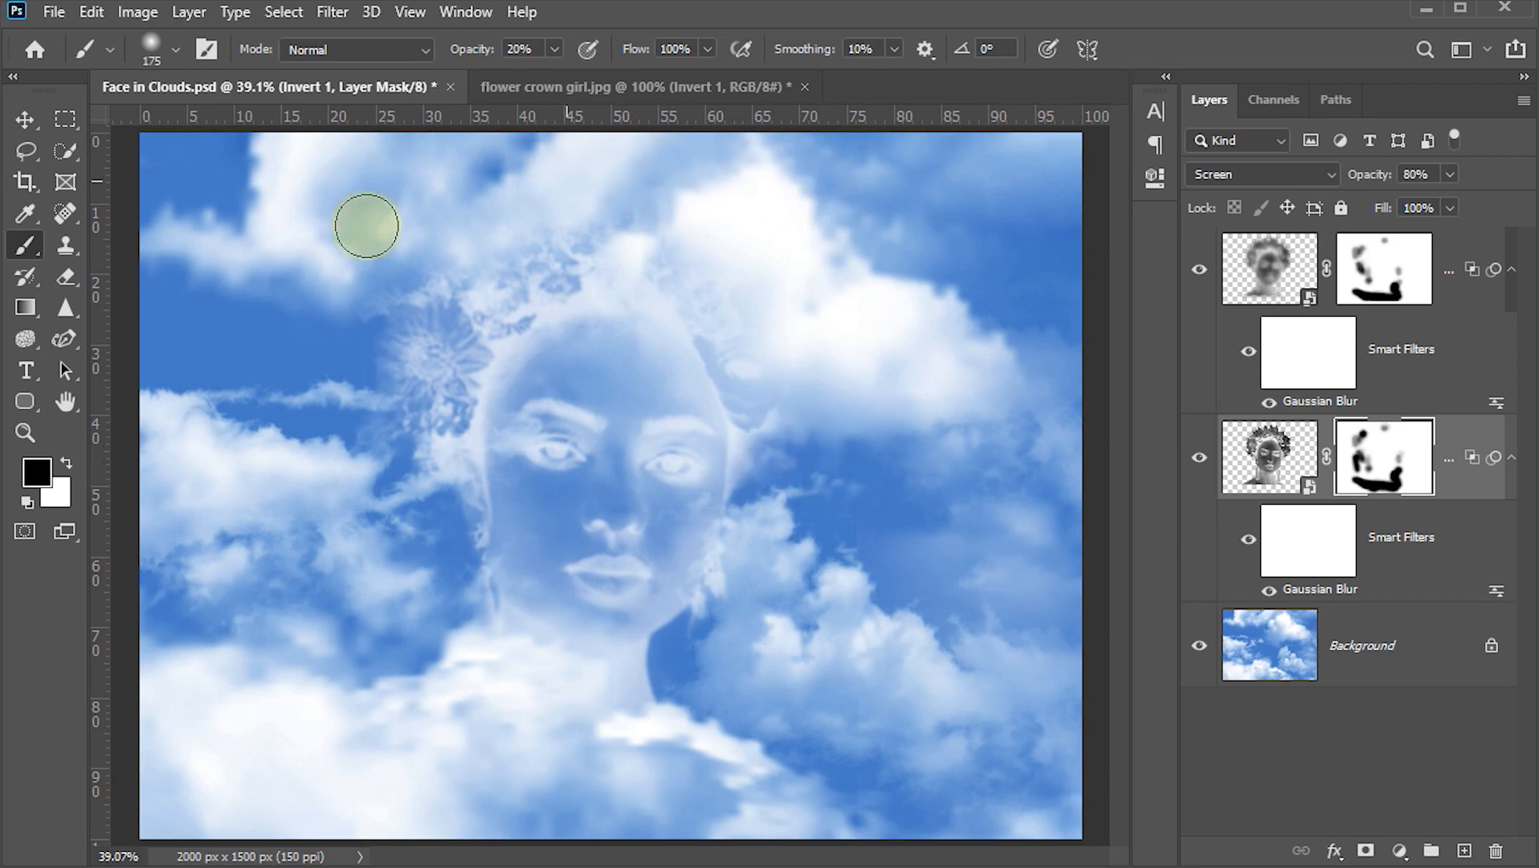
drag(401, 546, 400, 630)
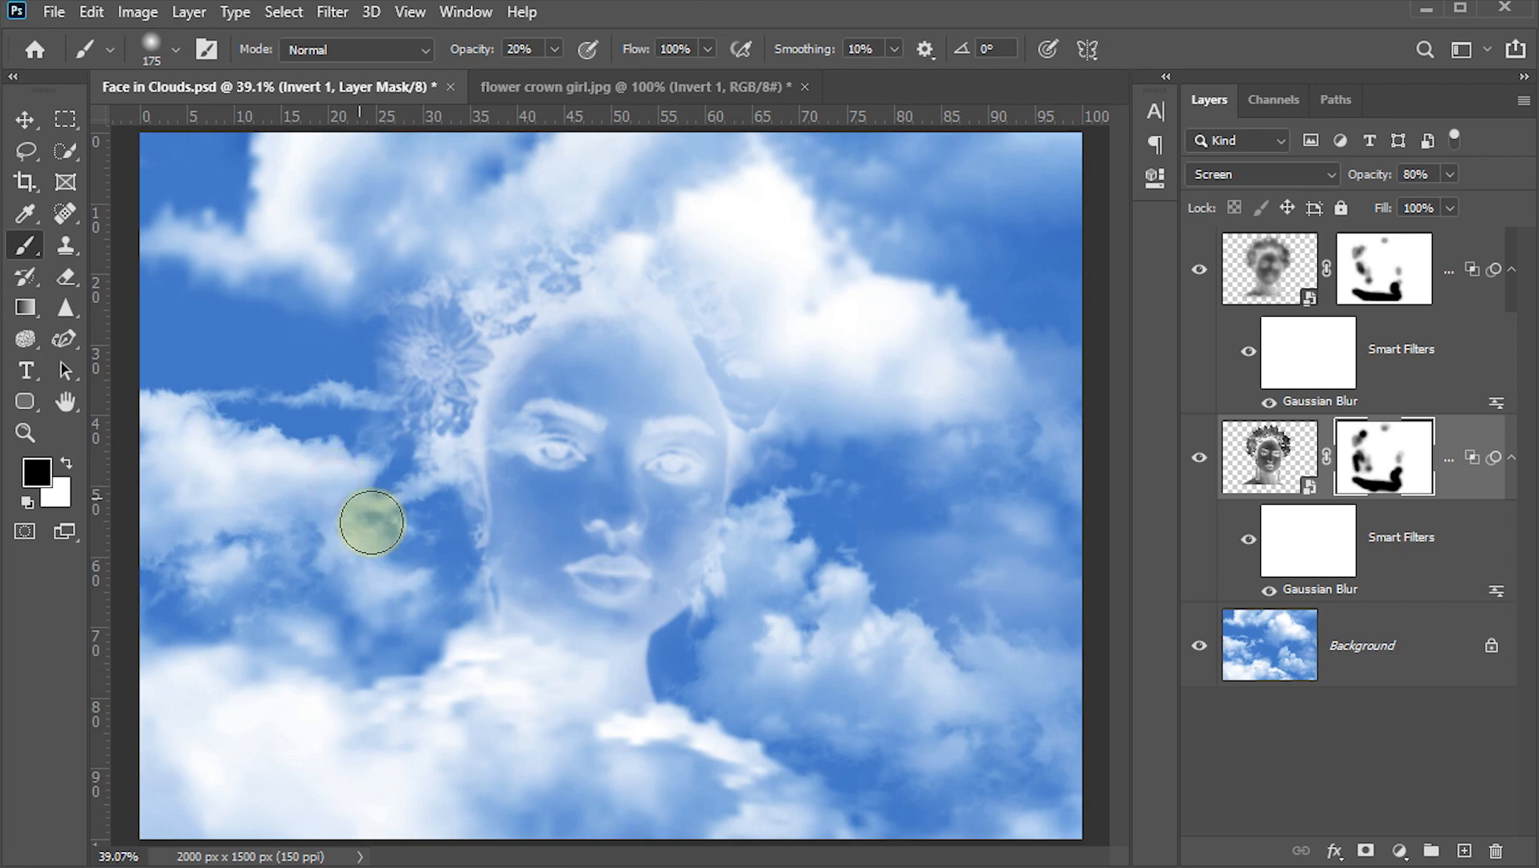
mouse_move(635, 789)
mouse_down()
mouse_move(689, 783)
mouse_move(622, 804)
mouse_up()
drag(752, 593, 732, 628)
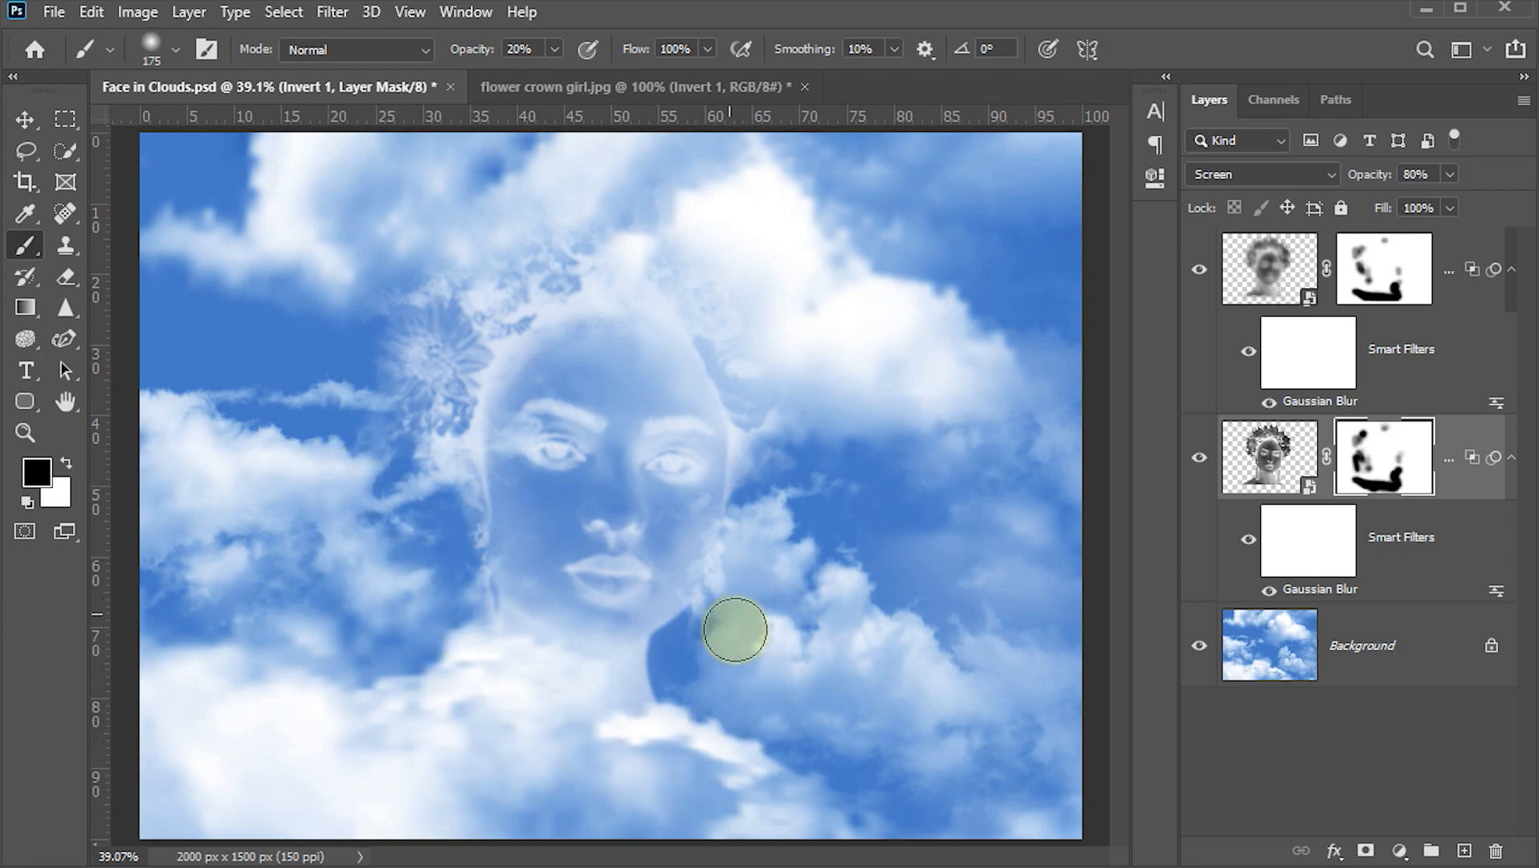
click(25, 120)
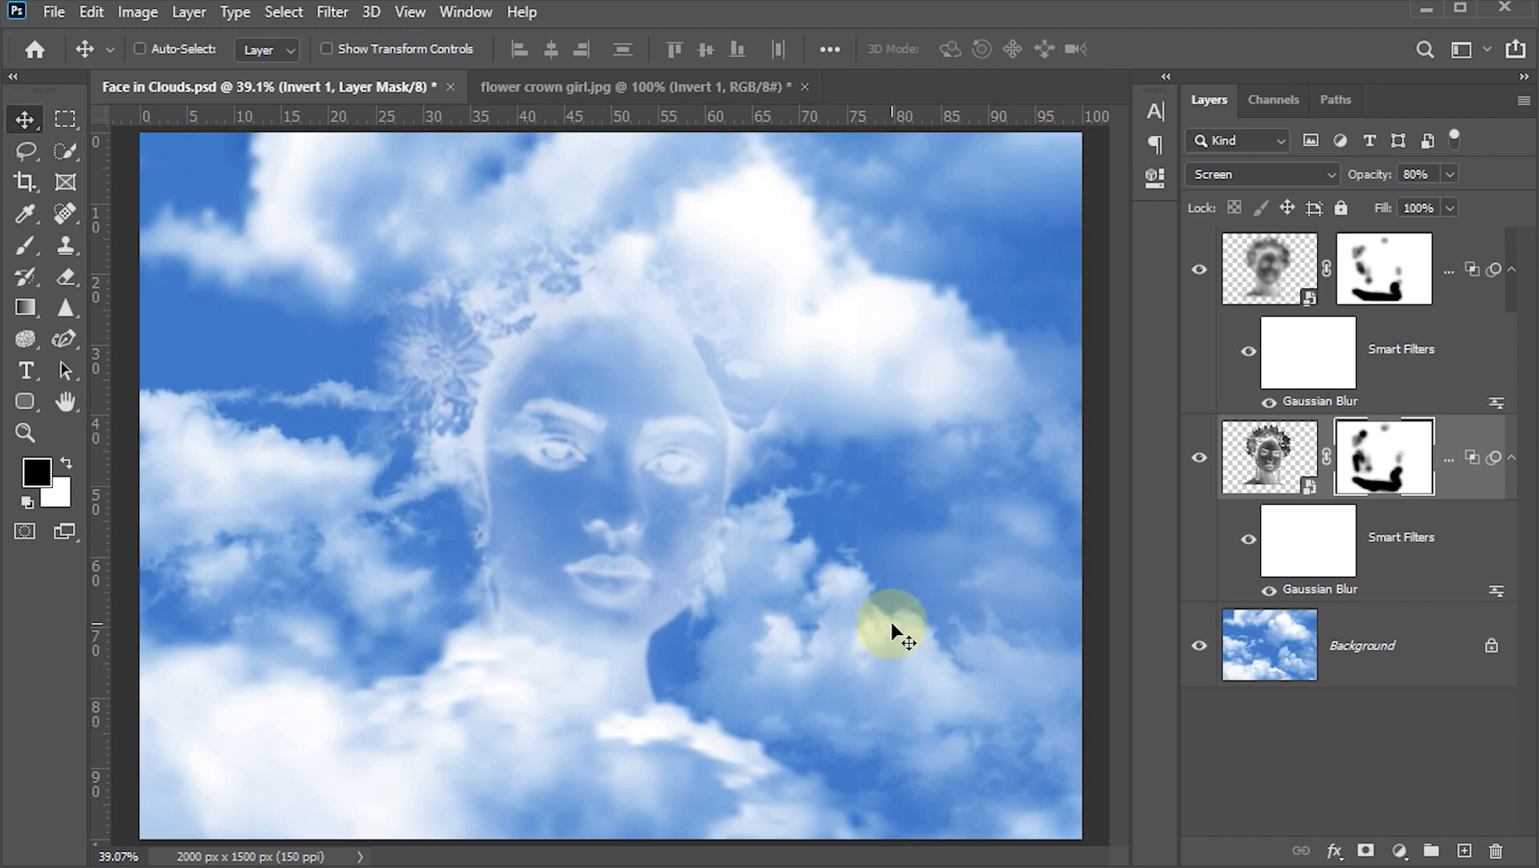
- Hide the interface panels and zoom in to about 41% to review the portrait's blend with the clouds
key(Tab)
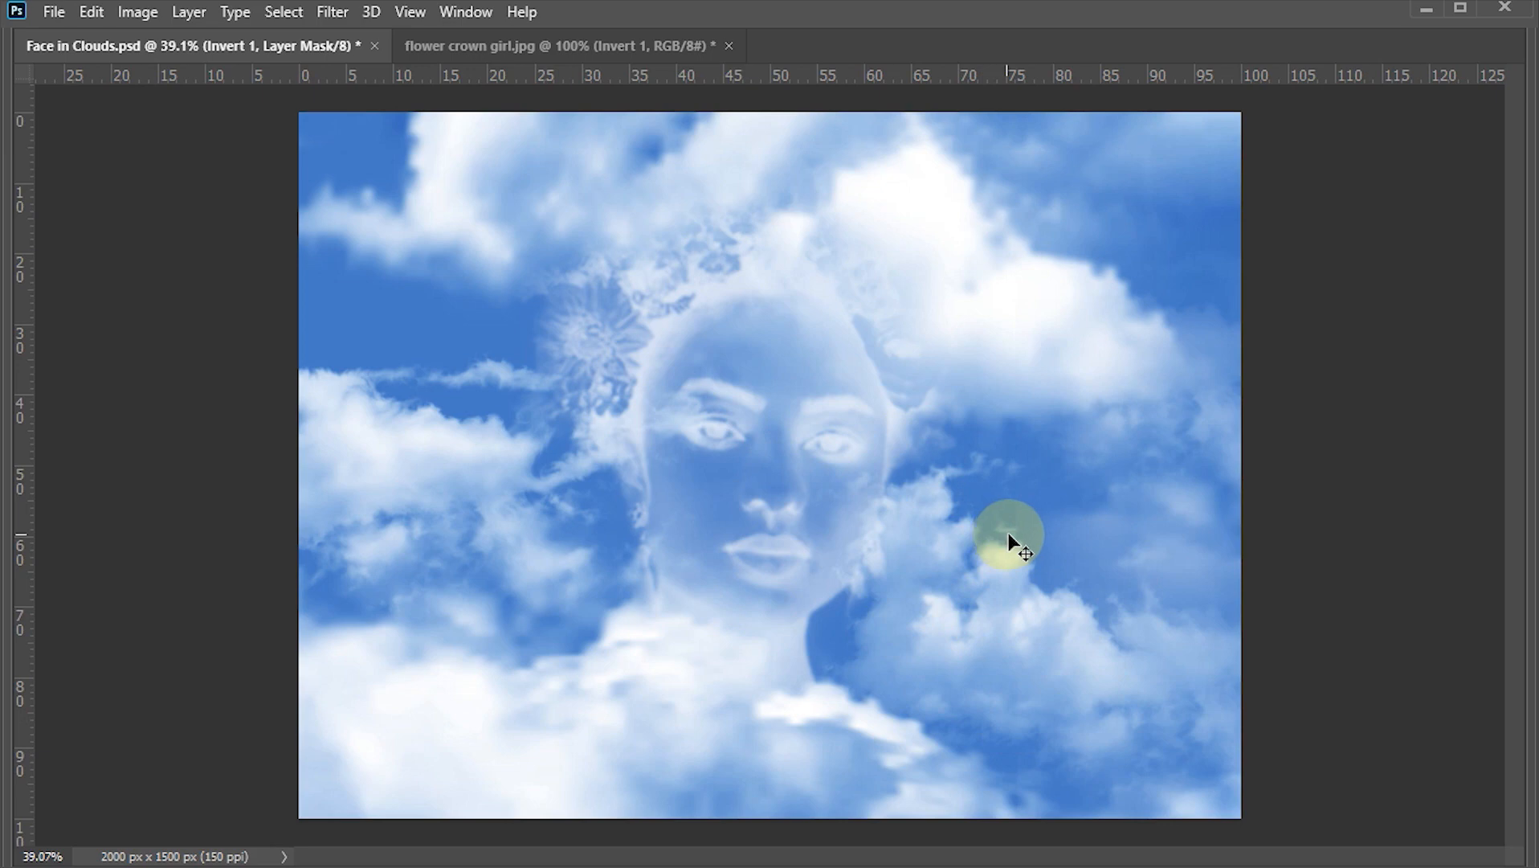
key(ctrl+space)
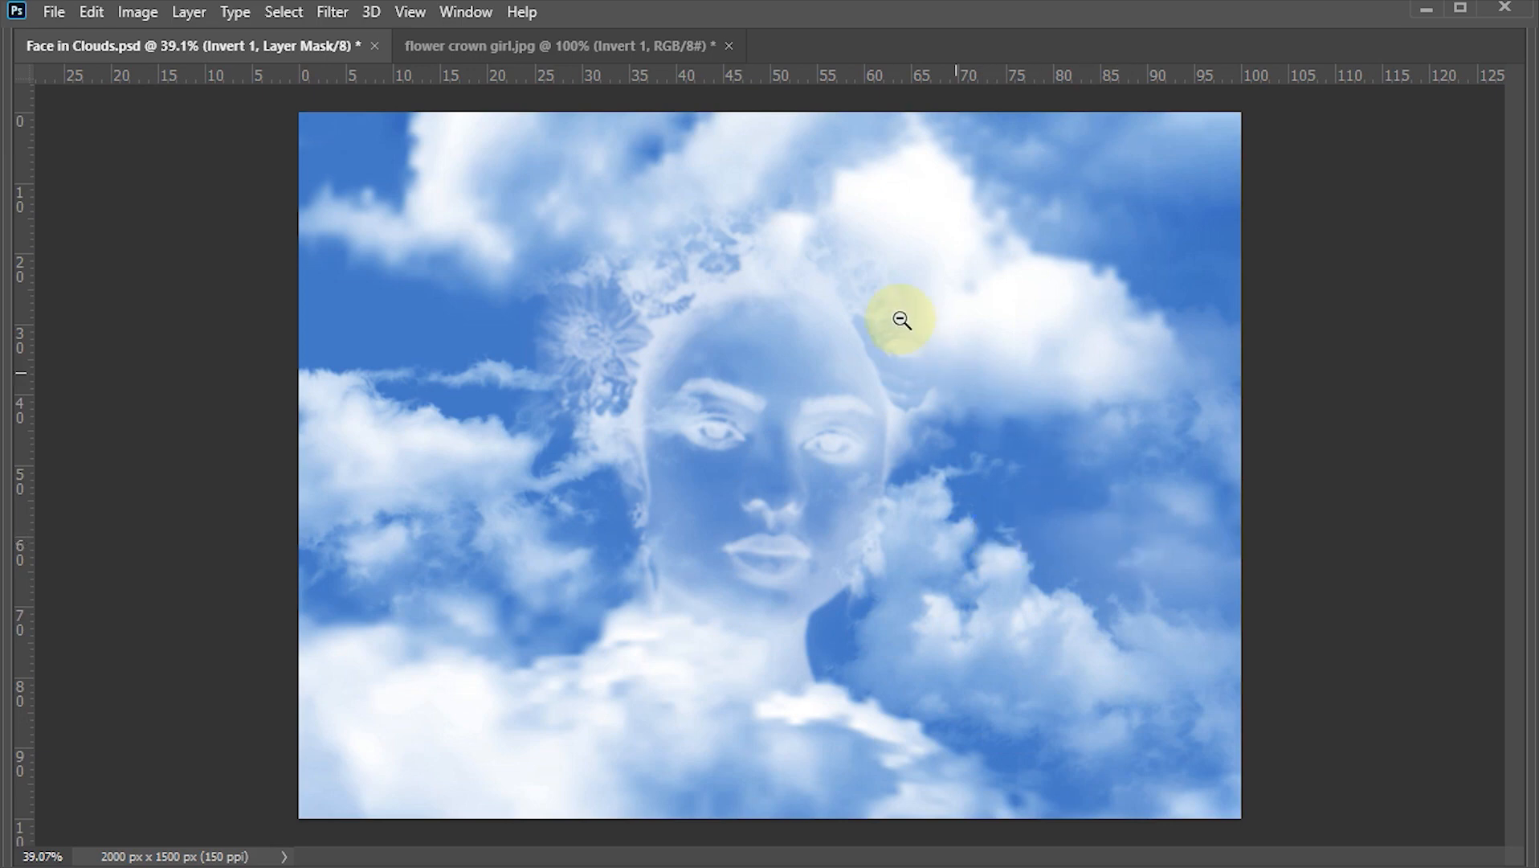
drag(899, 320, 987, 394)
drag(848, 423, 842, 439)
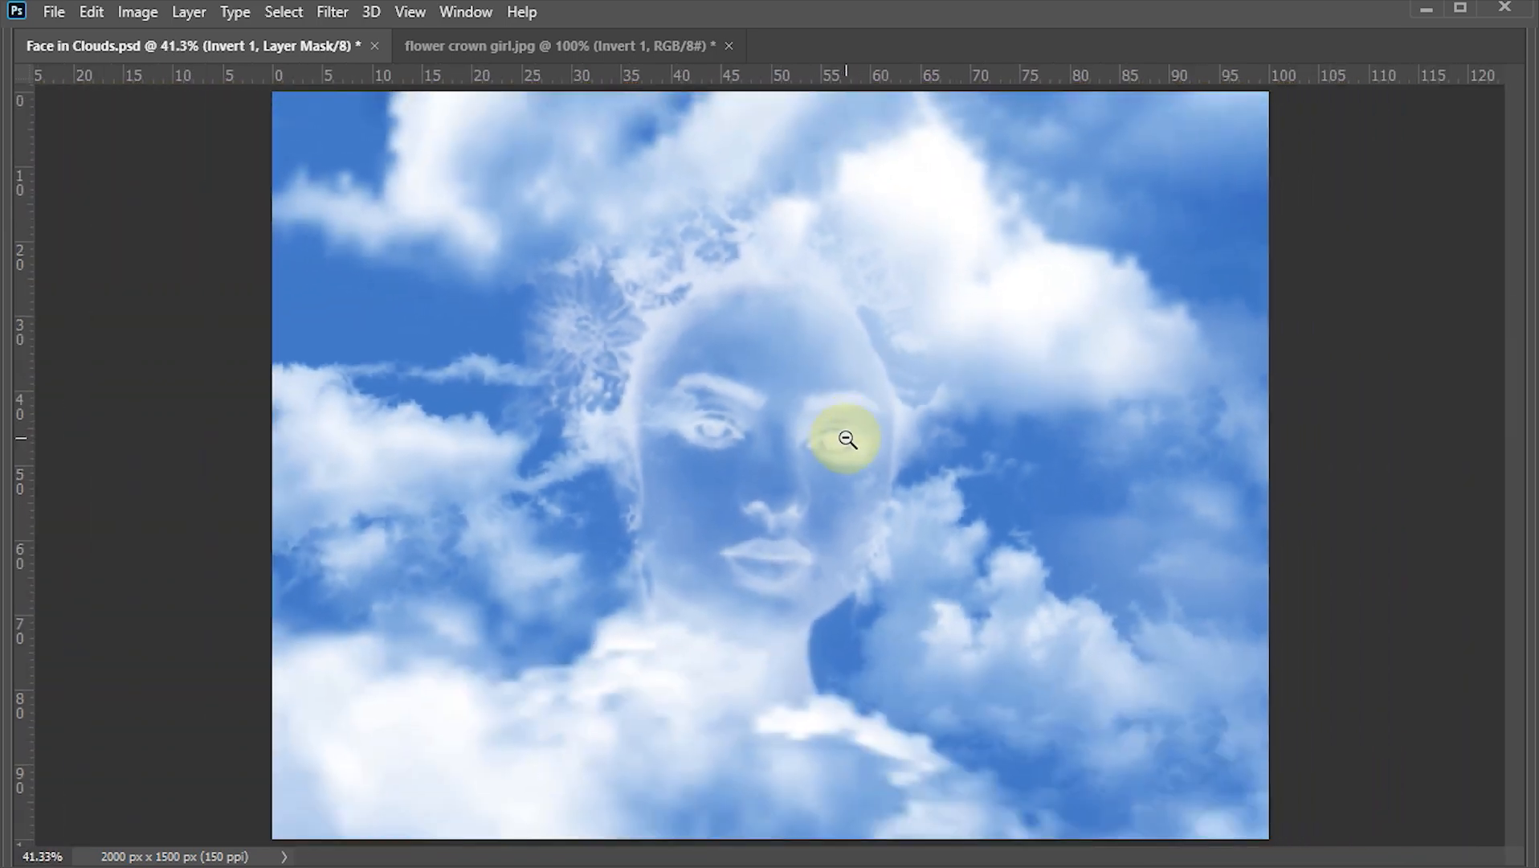